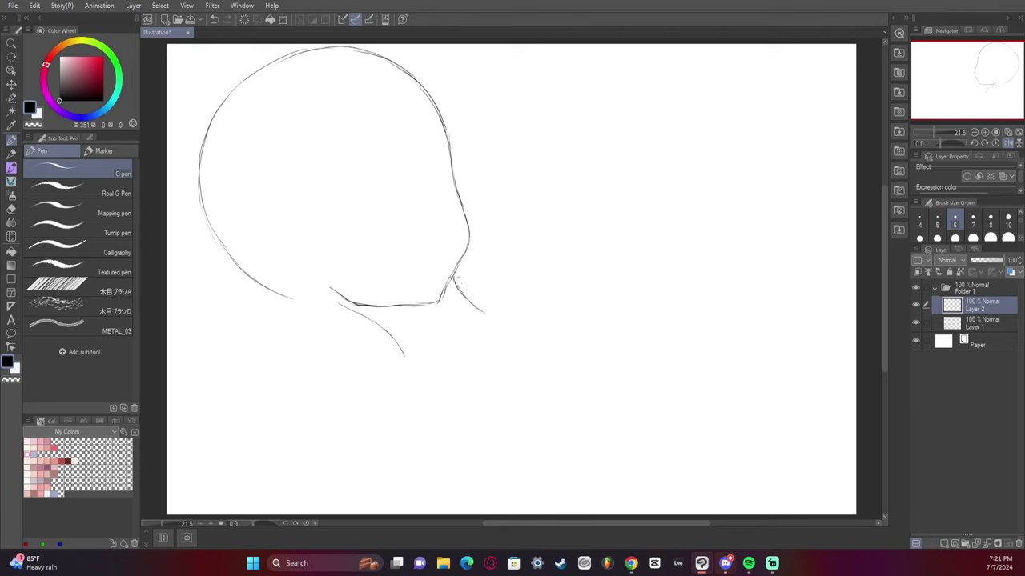
# Undo the last neck lines and sketch the near shoulder and upper-arm contours below the head
pyautogui.hotkey('ctrl', 'z')
pyautogui.hotkey('ctrl', 'z')
pyautogui.moveTo(457, 366); pyautogui.dragTo(280, 449)
pyautogui.moveTo(330, 290); pyautogui.dragTo(365, 344)
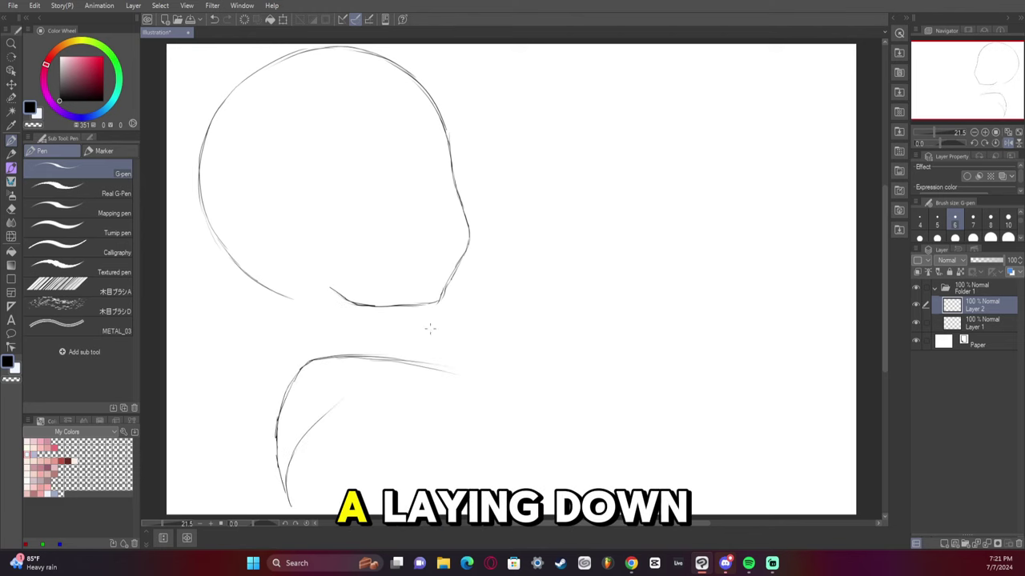
# Try wavy ruffles around the neckline and along the near shoulder and arm
pyautogui.press('h')
pyautogui.press('h')
pyautogui.moveTo(281, 481)
pyautogui.mouseDown()
pyautogui.moveTo(265, 407)
pyautogui.moveTo(376, 352)
pyautogui.moveTo(472, 378)
pyautogui.mouseUp()
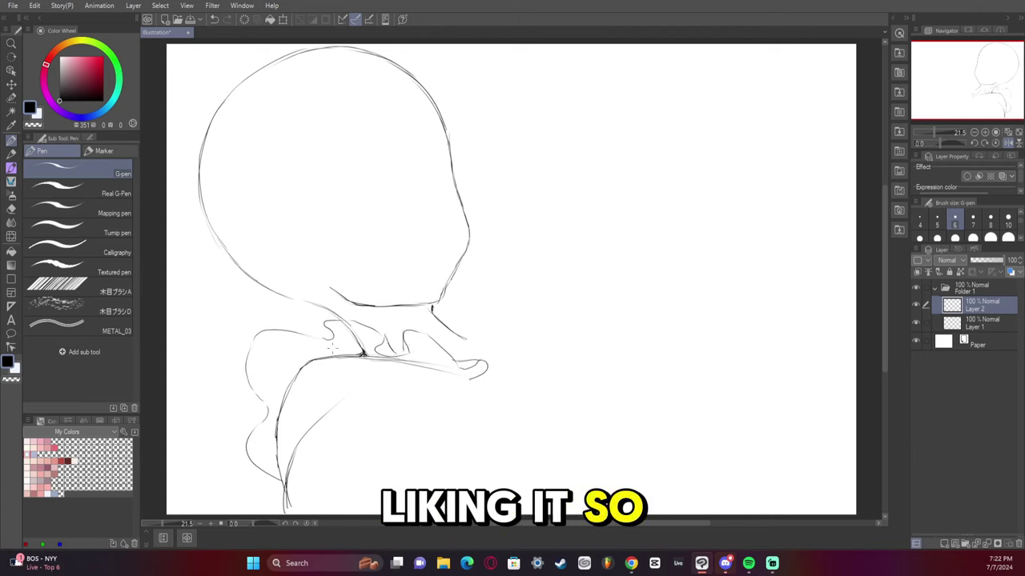
pyautogui.moveTo(282, 485); pyautogui.dragTo(286, 509)
pyautogui.moveTo(362, 223); pyautogui.dragTo(360, 225)
pyautogui.press('e')
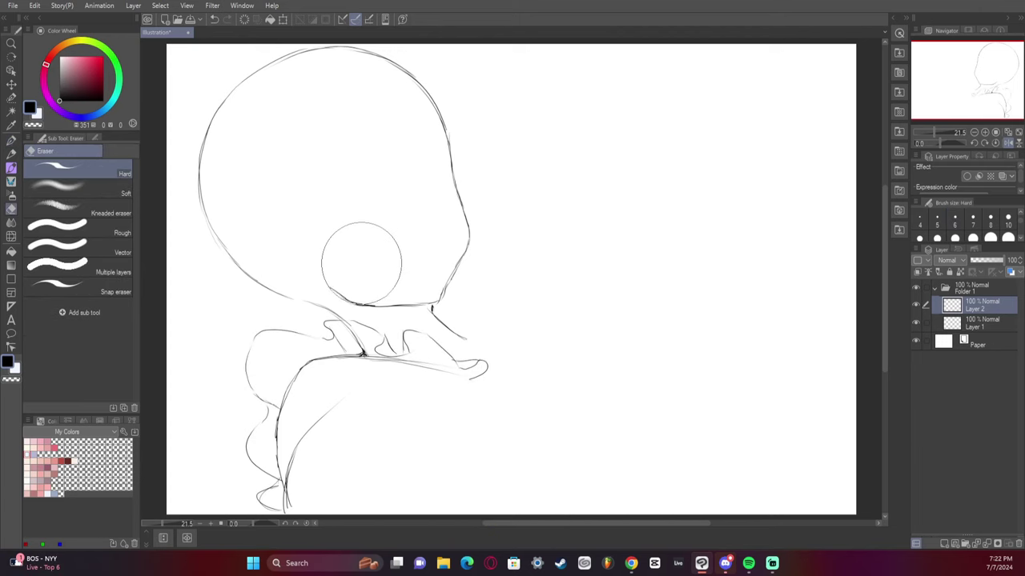
pyautogui.hotkey('ctrl', 'z')
pyautogui.hotkey('ctrl', 'z')
pyautogui.hotkey('ctrl', 'z')
pyautogui.hotkey('ctrl', 'z')
pyautogui.press('p')
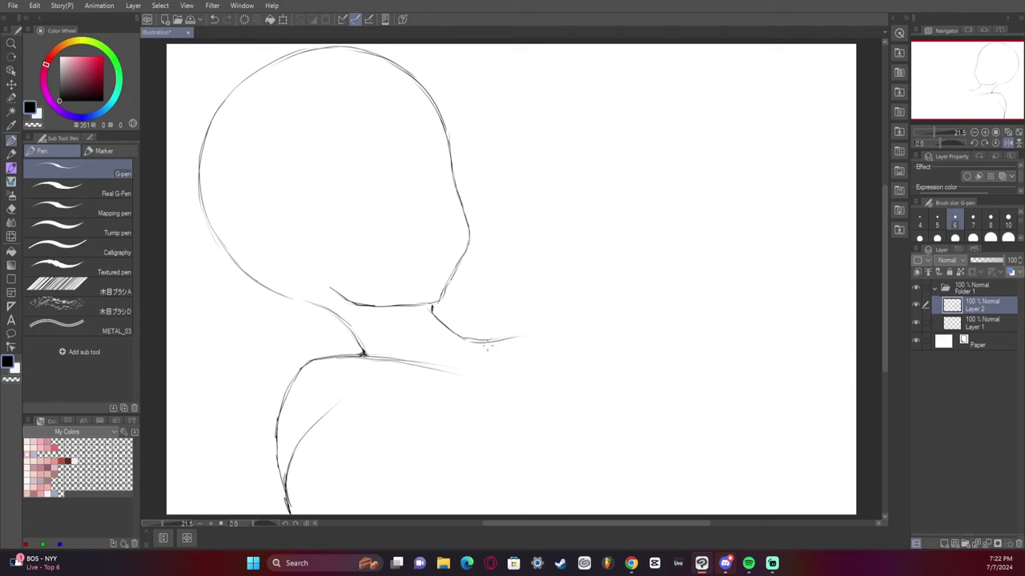
# Undo the last collarbone strokes and sketch the collarbones and far shoulder beside the neck
pyautogui.hotkey('ctrl', 'z')
pyautogui.hotkey('ctrl', 'z')
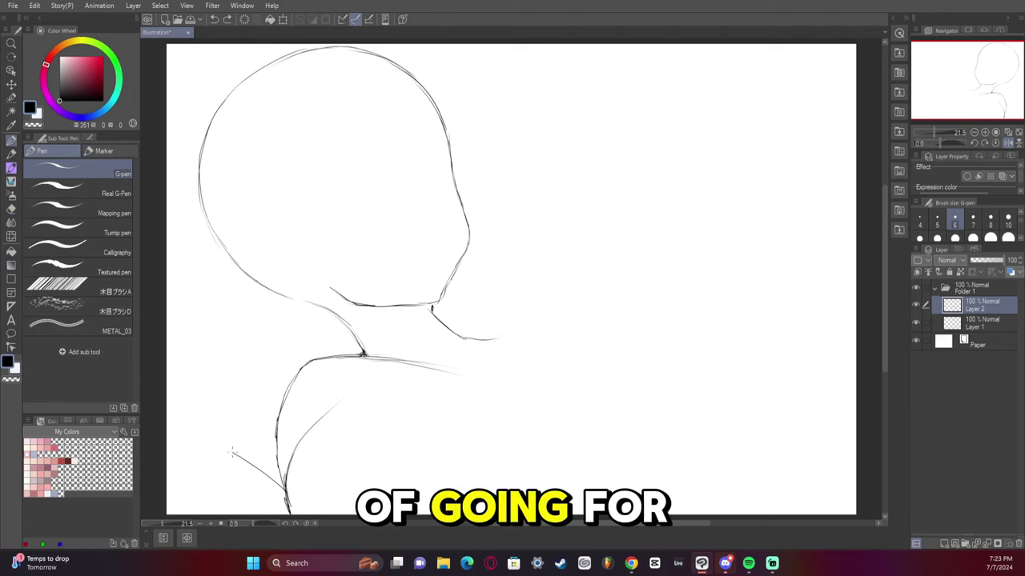
pyautogui.hotkey('ctrl', 't')
pyautogui.click(316, 511)
pyautogui.hscroll(-5, 513, 321)
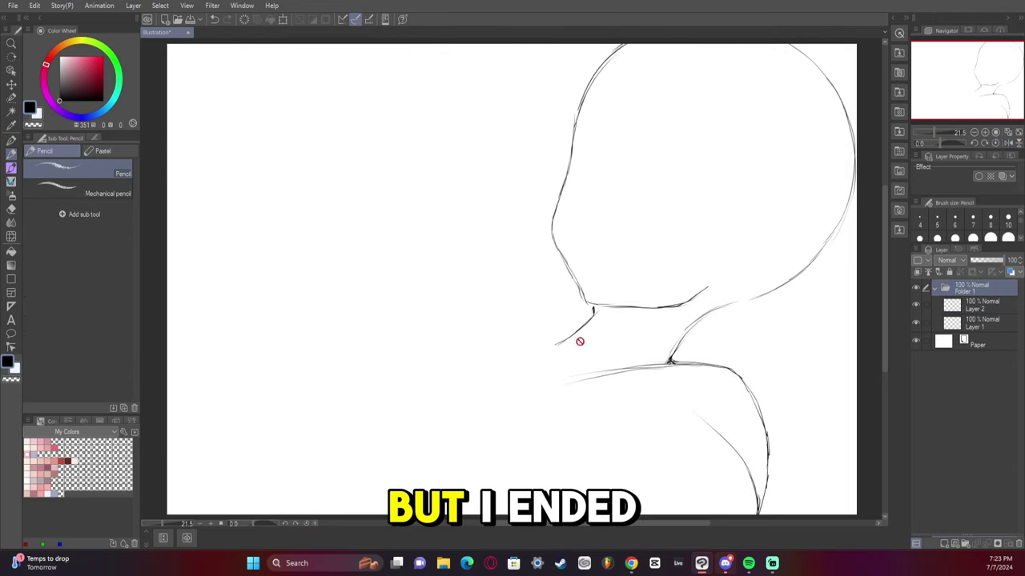
pyautogui.moveTo(579, 338); pyautogui.dragTo(350, 343)
pyautogui.moveTo(456, 316); pyautogui.dragTo(504, 392)
pyautogui.hotkey('ctrl', 'h')
pyautogui.press('e')
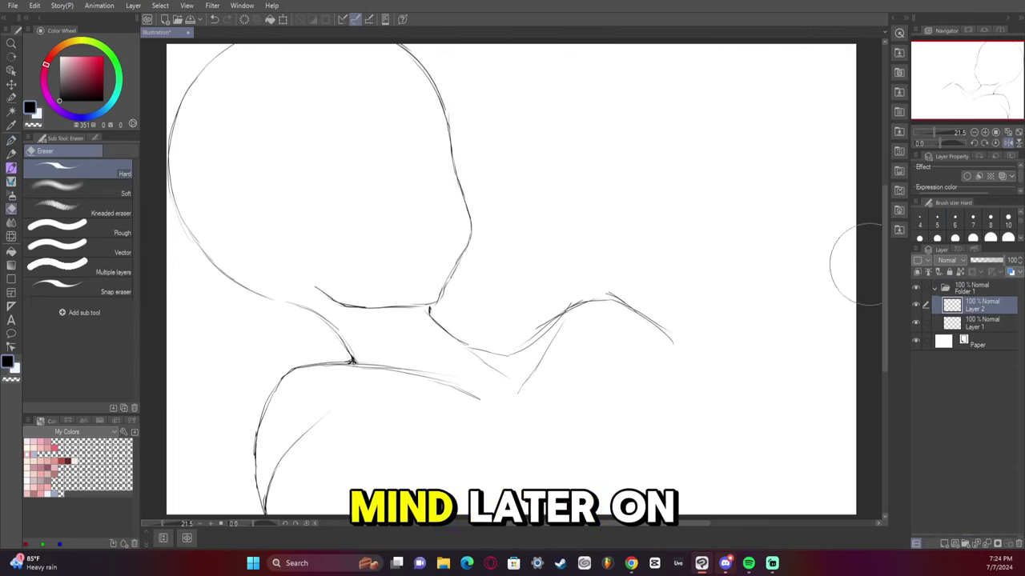
# Rotate the copied head sketch so the face tilts upward near the top of the portrait canvas
pyautogui.hotkey('ctrl', 't')
pyautogui.press('Escape')
pyautogui.scroll(-4, 412, 510)
pyautogui.press('p')
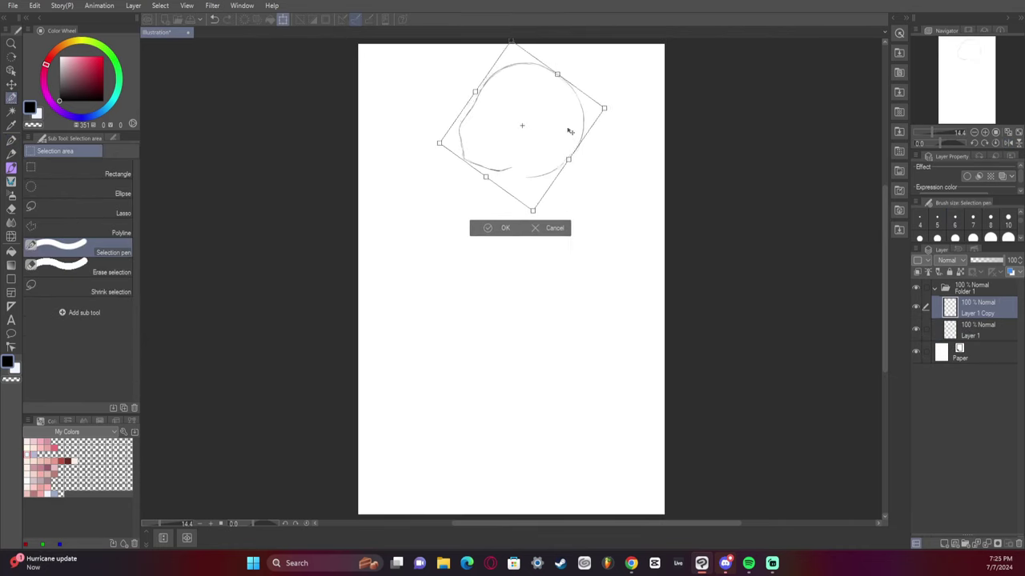
pyautogui.press('Return')
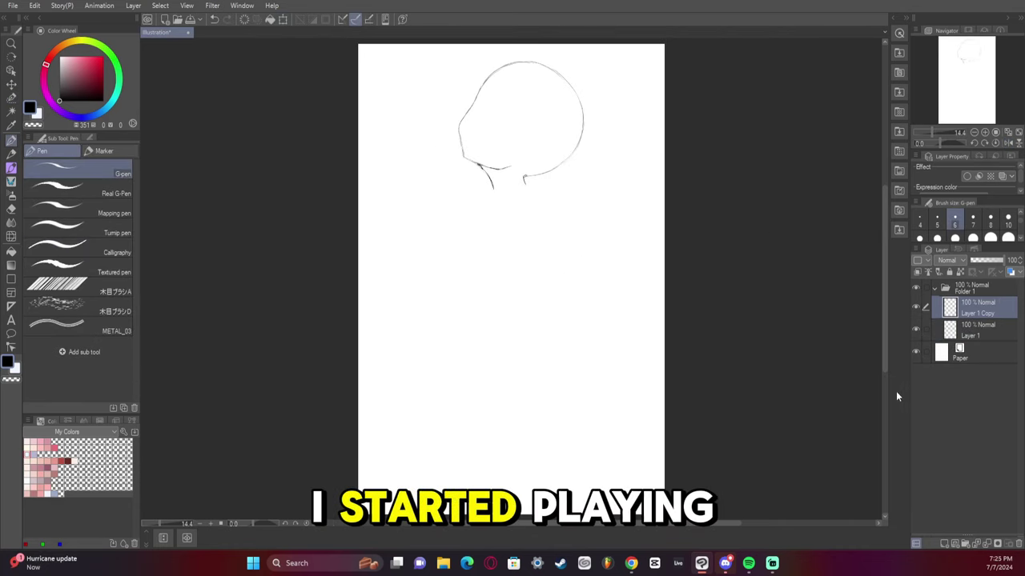
# Sketch the neck, chest and front torso in side view, plus the near shoulder and T-shirt sleeve edge
pyautogui.moveTo(494, 185); pyautogui.dragTo(490, 216)
pyautogui.moveTo(524, 175)
pyautogui.mouseDown()
pyautogui.moveTo(516, 210)
pyautogui.moveTo(537, 215)
pyautogui.moveTo(540, 231)
pyautogui.moveTo(556, 215)
pyautogui.moveTo(538, 191)
pyautogui.moveTo(473, 253)
pyautogui.moveTo(439, 261)
pyautogui.mouseUp()
pyautogui.moveTo(491, 218); pyautogui.dragTo(453, 301)
pyautogui.moveTo(438, 261); pyautogui.dragTo(490, 214)
pyautogui.moveTo(503, 274); pyautogui.dragTo(494, 317)
pyautogui.moveTo(494, 316); pyautogui.dragTo(570, 307)
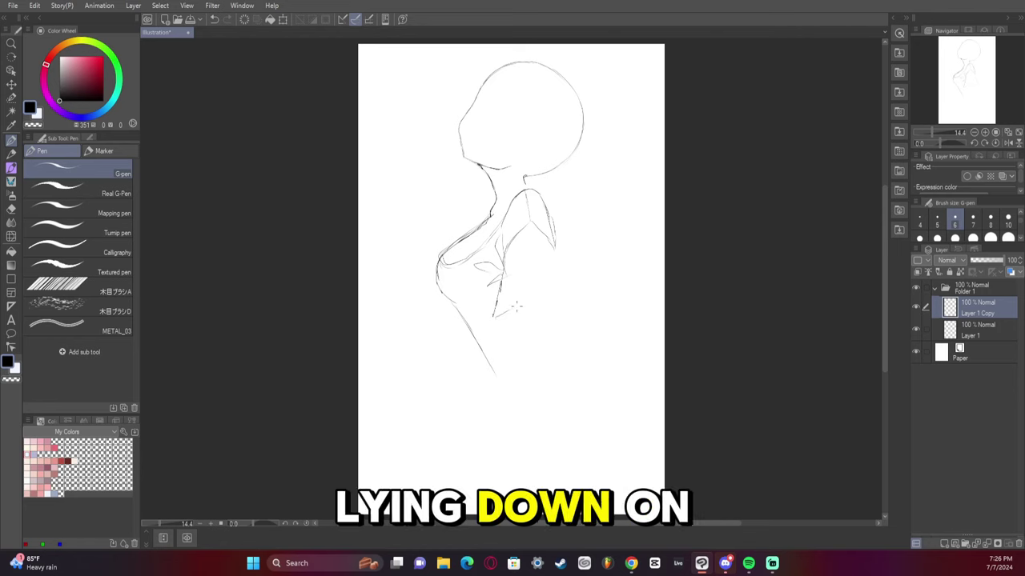
# Complete the sleeve and sketch the forearm, belly line, arched back and flared shirt hem
pyautogui.moveTo(549, 201); pyautogui.dragTo(572, 308)
pyautogui.moveTo(494, 315)
pyautogui.mouseDown()
pyautogui.moveTo(570, 305)
pyautogui.moveTo(507, 350)
pyautogui.moveTo(508, 417)
pyautogui.mouseUp()
pyautogui.moveTo(535, 323); pyautogui.dragTo(534, 362)
pyautogui.moveTo(624, 354); pyautogui.dragTo(650, 410)
pyautogui.moveTo(648, 412); pyautogui.dragTo(588, 387)
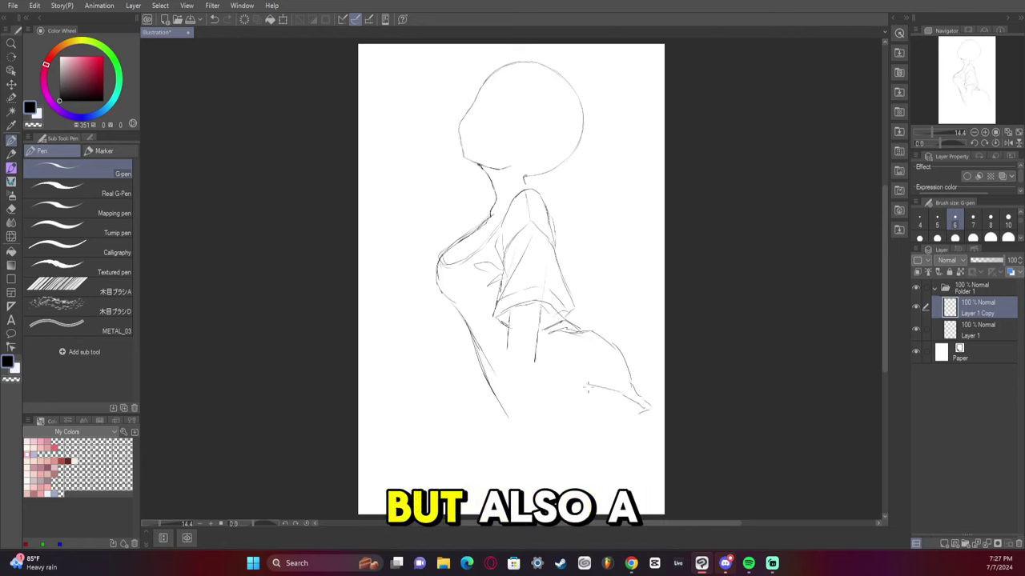
pyautogui.moveTo(523, 352)
pyautogui.mouseDown()
pyautogui.moveTo(525, 439)
pyautogui.moveTo(529, 370)
pyautogui.mouseUp()
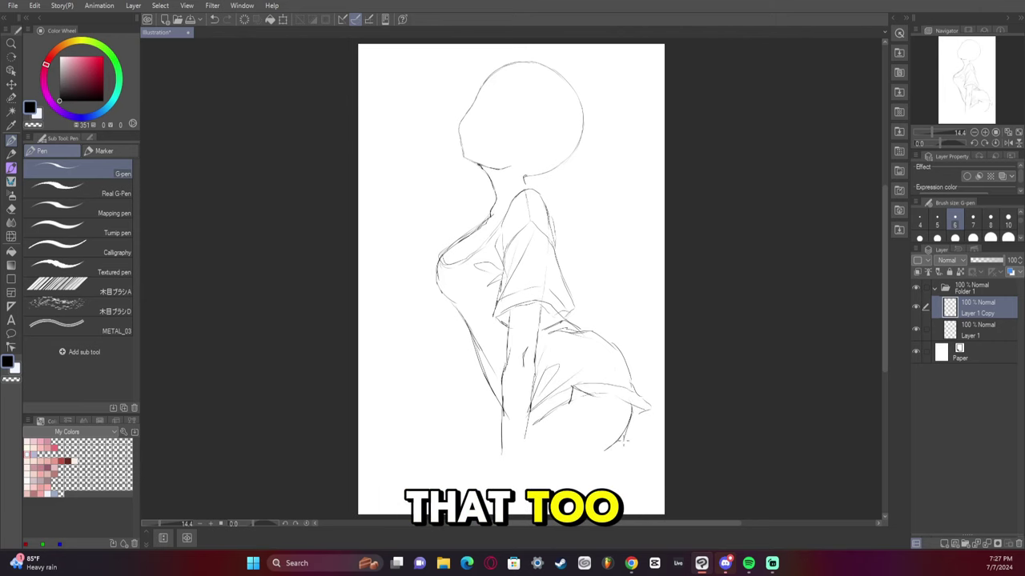
# Add fabric folds to the lower shirt and sketch the hip and thigh contours below the hem
pyautogui.moveTo(625, 439)
pyautogui.mouseDown()
pyautogui.moveTo(609, 376)
pyautogui.moveTo(630, 369)
pyautogui.mouseUp()
pyautogui.moveTo(573, 337); pyautogui.dragTo(607, 333)
pyautogui.moveTo(571, 380); pyautogui.dragTo(556, 408)
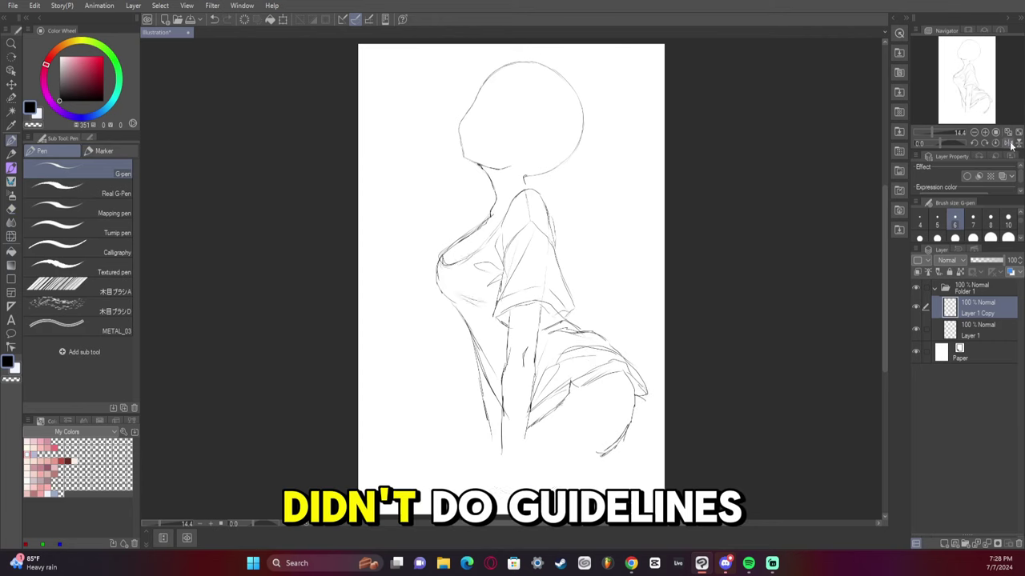
pyautogui.moveTo(639, 392); pyautogui.dragTo(611, 460)
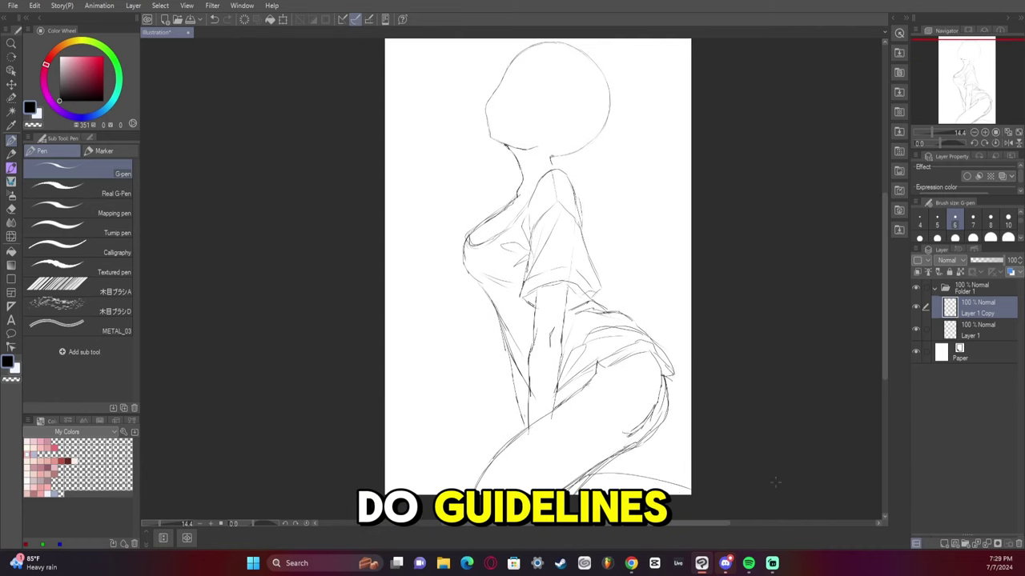
# Undo the outer hip curve and redraw it rounder, joining it to the underside of the thigh
pyautogui.hotkey('ctrl', 'z')
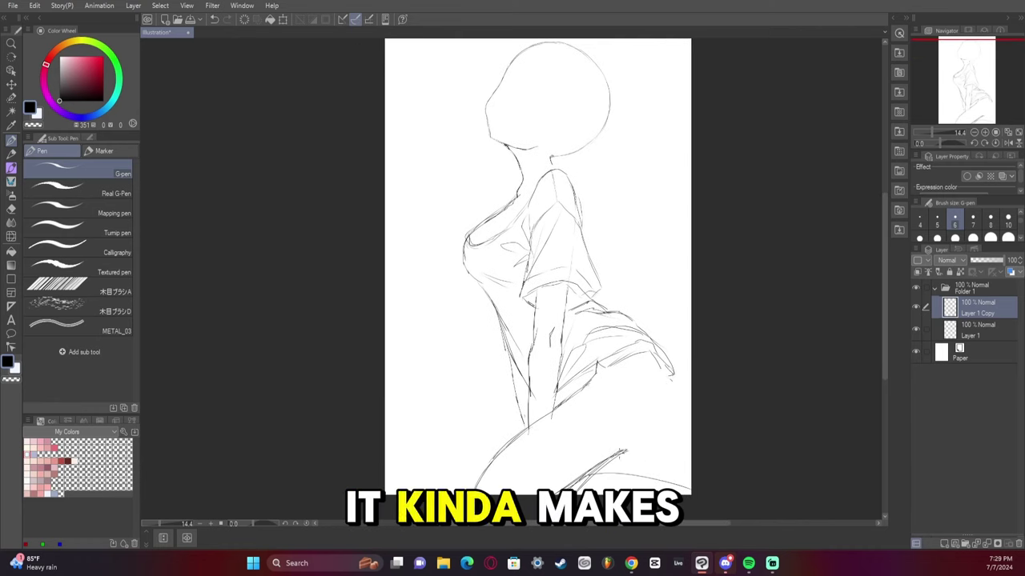
pyautogui.moveTo(658, 423); pyautogui.dragTo(602, 460)
pyautogui.moveTo(674, 352); pyautogui.dragTo(669, 416)
pyautogui.press('e')
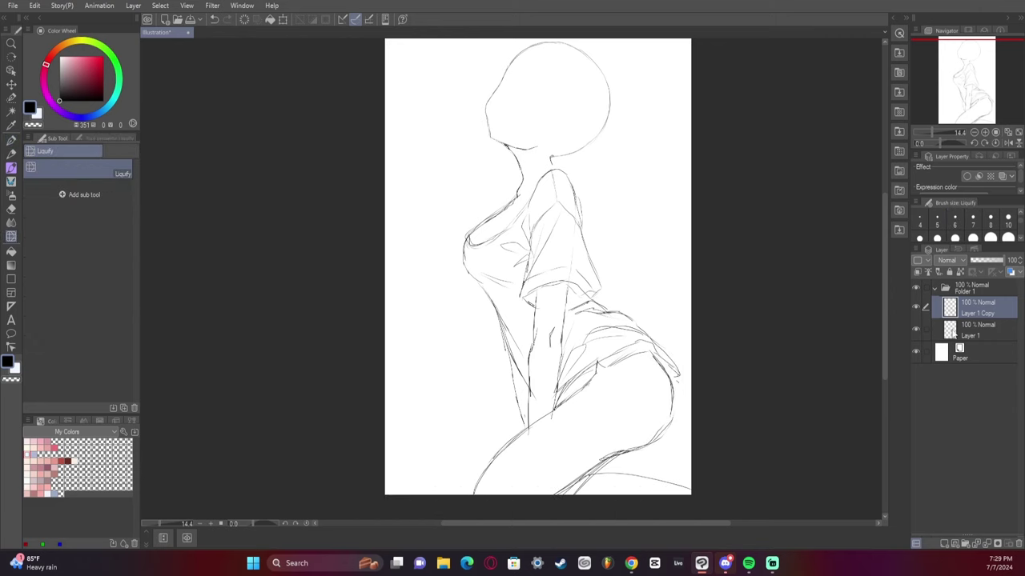
# Reshape the chest and neckline contours and check the pose in a mirrored view
pyautogui.moveTo(529, 204); pyautogui.dragTo(480, 286)
pyautogui.press('p')
pyautogui.click(997, 132)
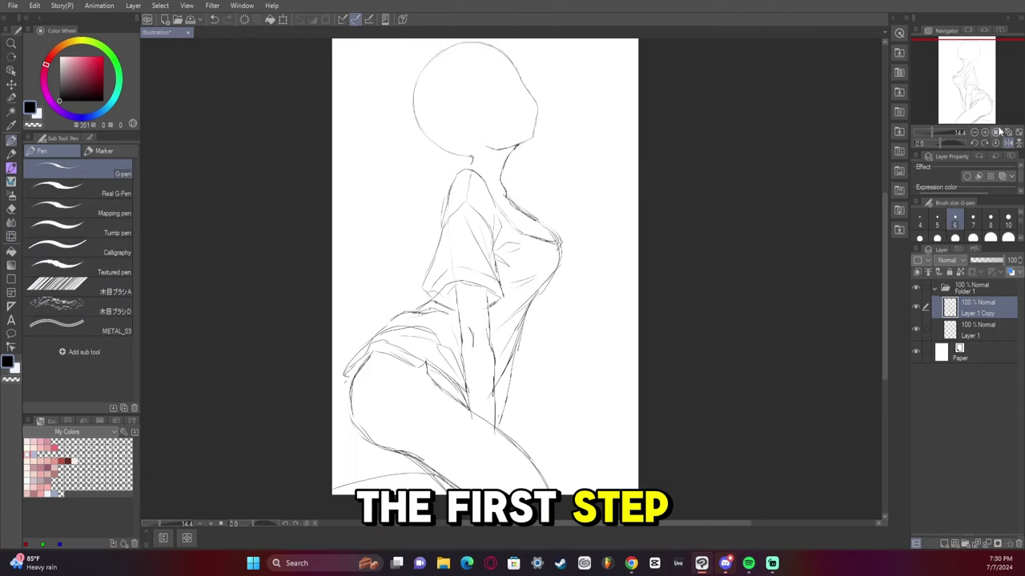
pyautogui.click(997, 132)
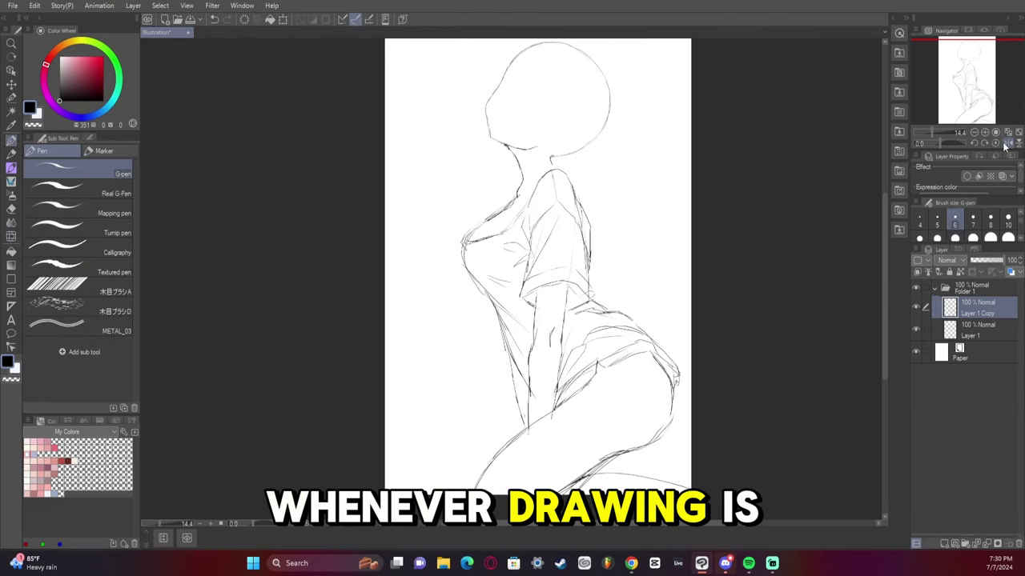
# Rotate the whole Folder 1 sketch slightly clockwise with Transform
pyautogui.press('e')
pyautogui.hotkey('ctrl', 't')
pyautogui.moveTo(704, 48)
pyautogui.mouseDown()
pyautogui.moveTo(688, 100)
pyautogui.moveTo(709, 85)
pyautogui.mouseUp()
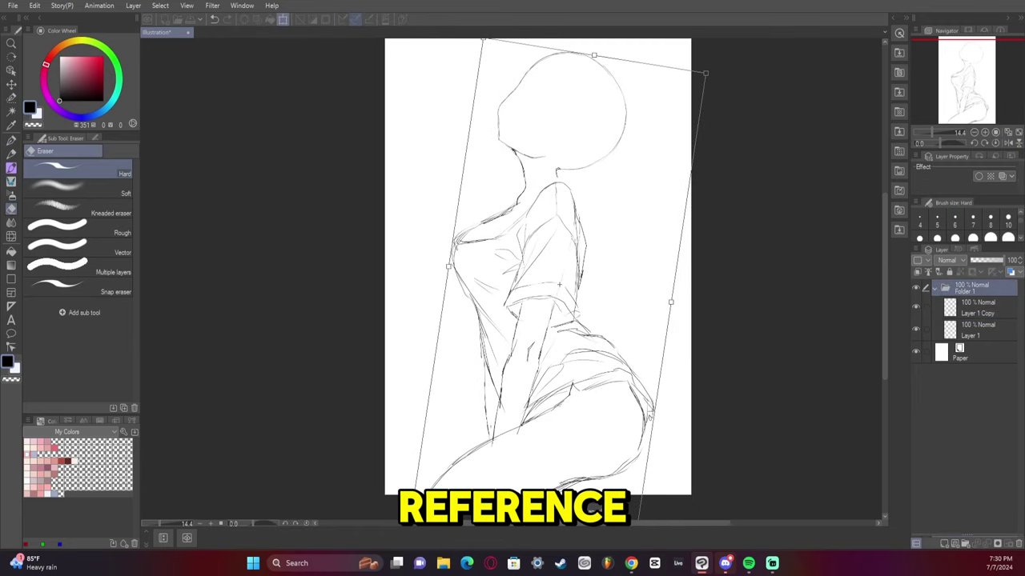
pyautogui.press('Return')
pyautogui.press('p')
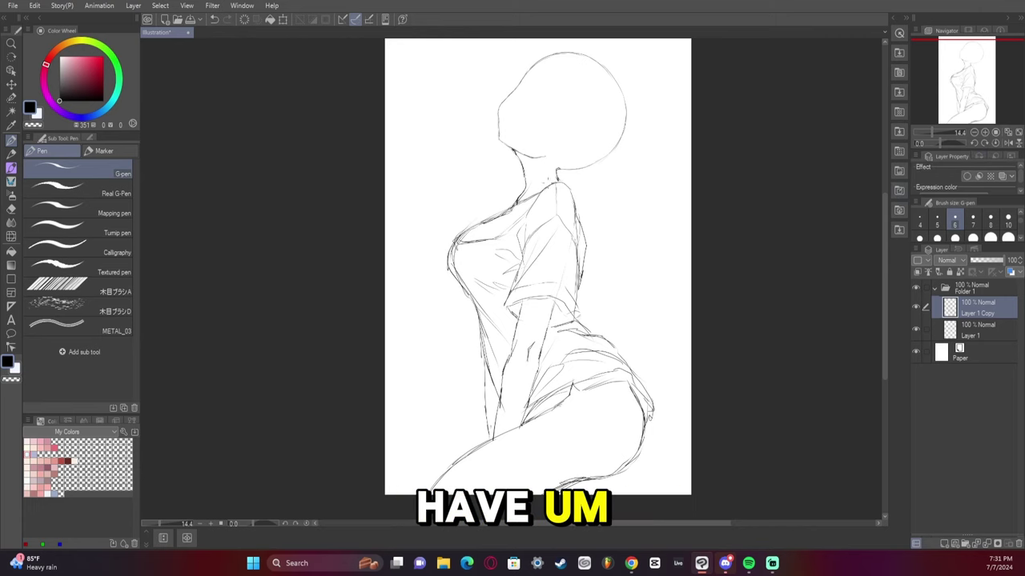
# Refine the chest and waist contours with the G-pen and sketch the surface lines beside the thighs
pyautogui.click(1006, 143)
pyautogui.click(1005, 144)
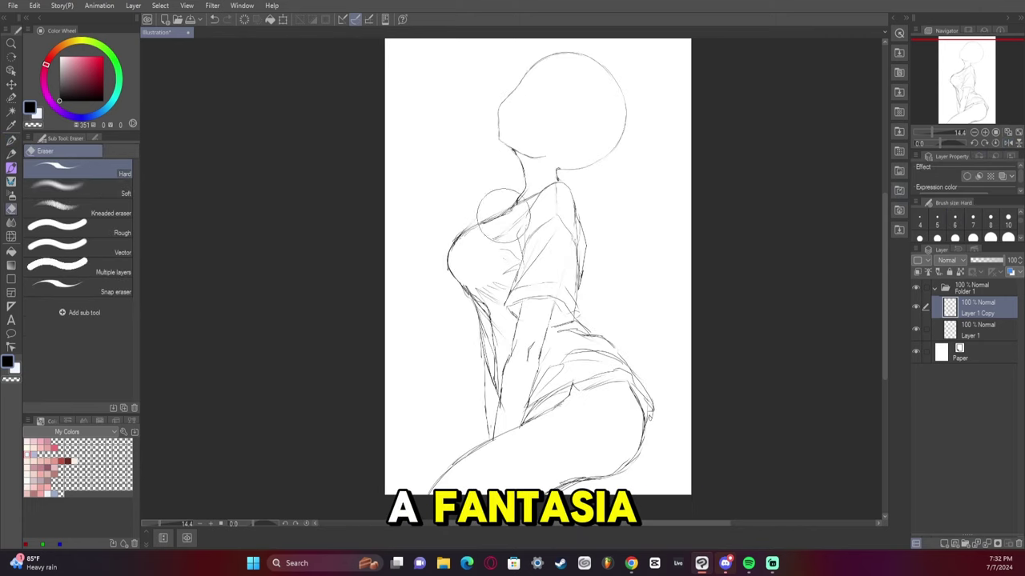
pyautogui.scroll(-2, 541, 264)
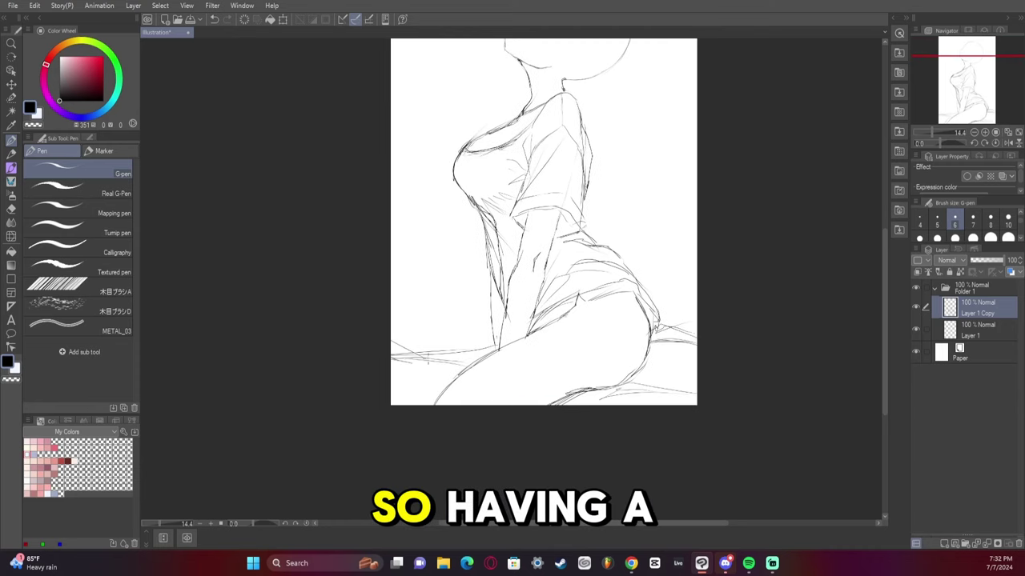
pyautogui.click(982, 96)
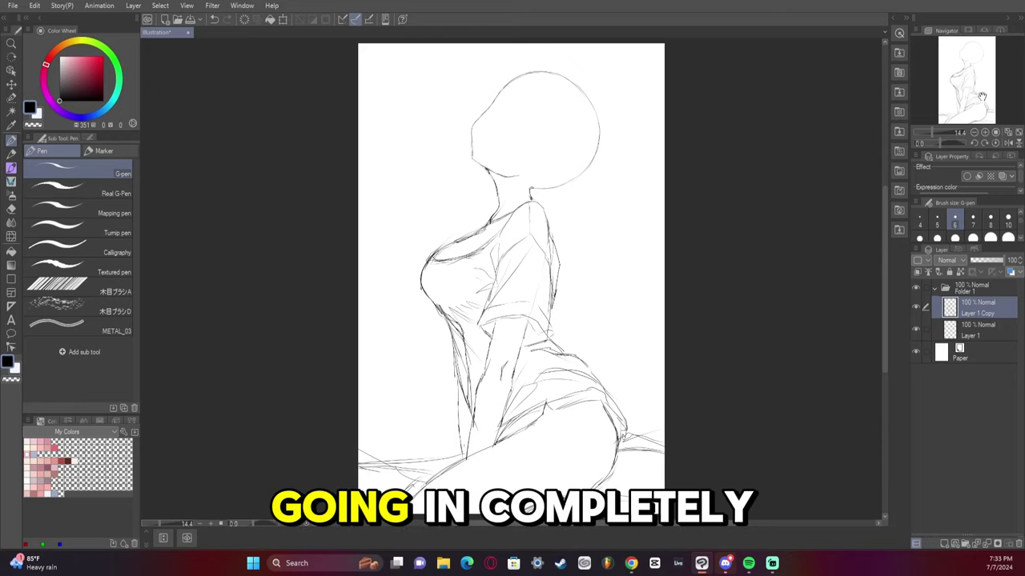
# Sketch a long S-curved tail rising behind the back, ending in a tufted, pointed tip
pyautogui.scroll(2, 982, 96)
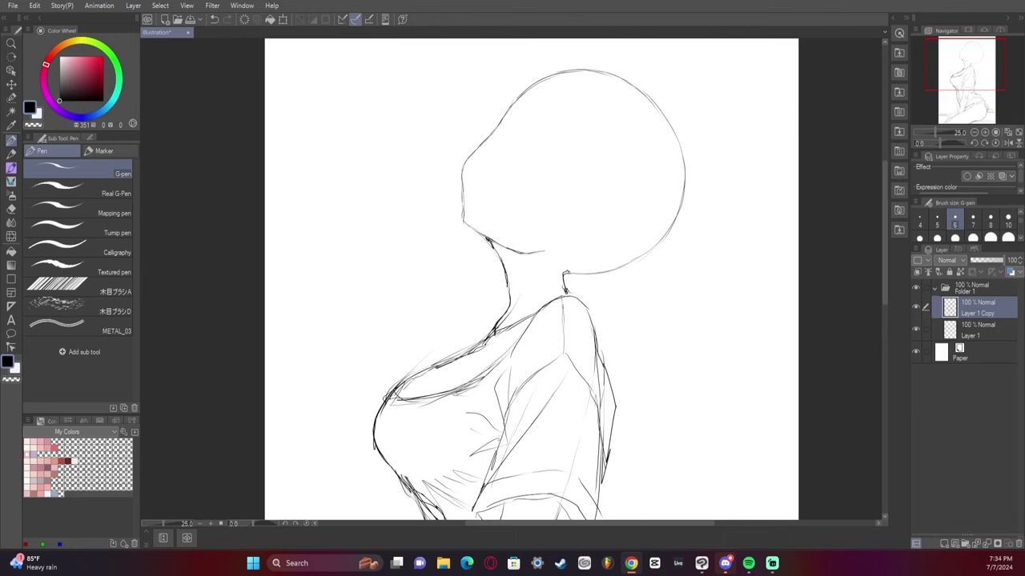
pyautogui.scroll(-5, 580, 228)
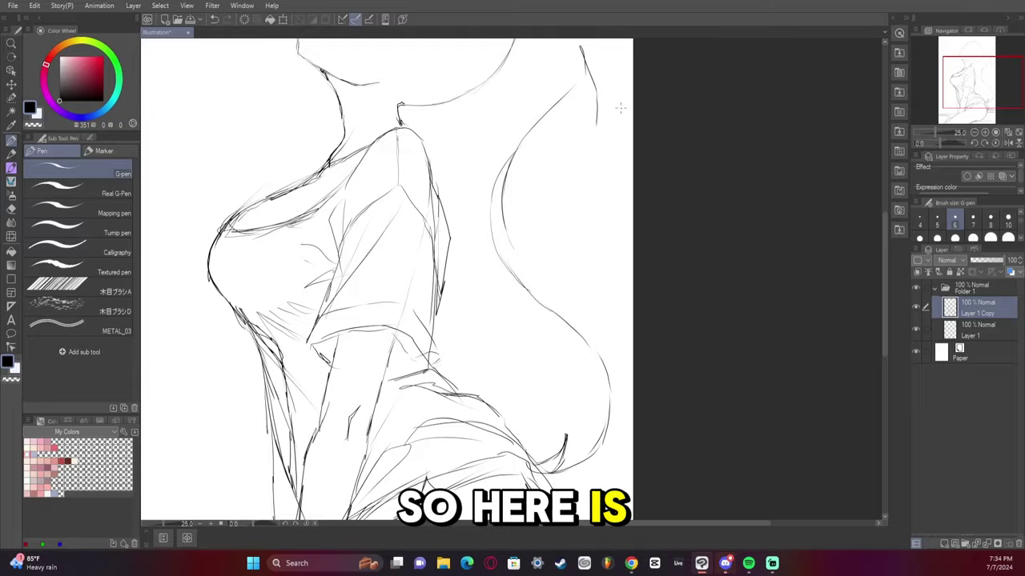
pyautogui.hscroll(3, 620, 107)
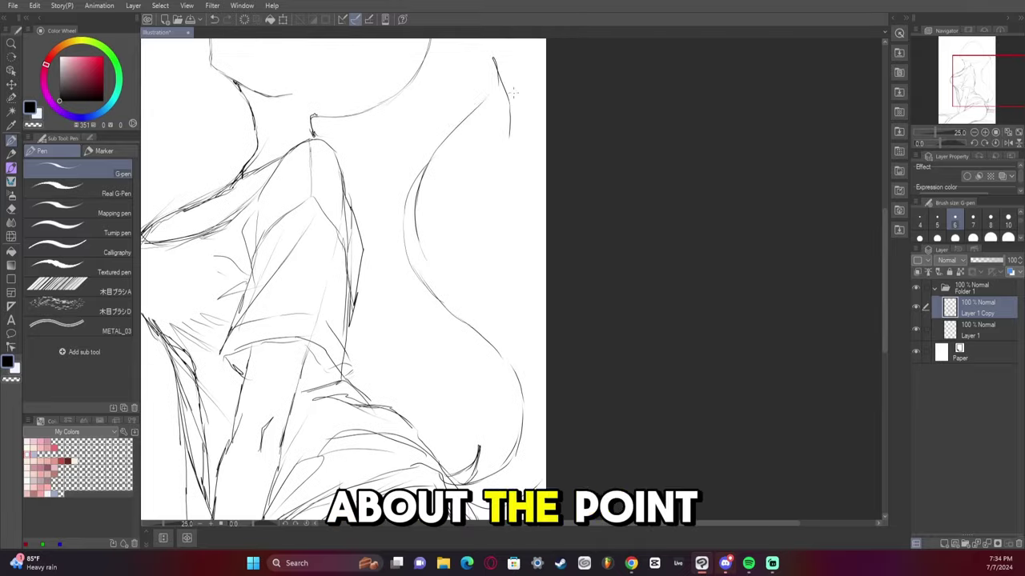
pyautogui.click(996, 132)
pyautogui.moveTo(650, 142); pyautogui.dragTo(661, 178)
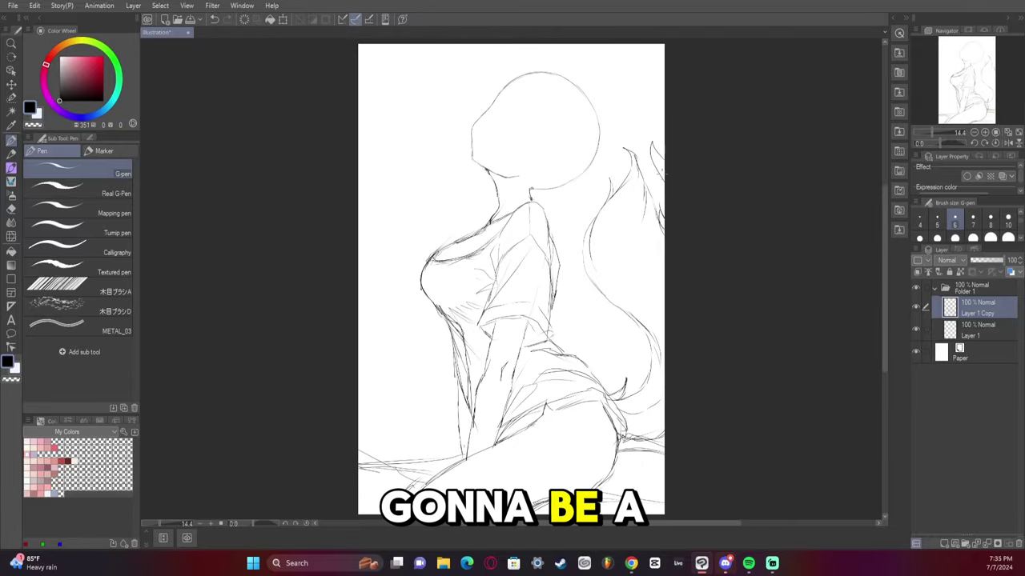
# Draw a studded collar around the neck with a curved leash running to the canvas edge in front of her
pyautogui.moveTo(490, 213); pyautogui.dragTo(535, 194)
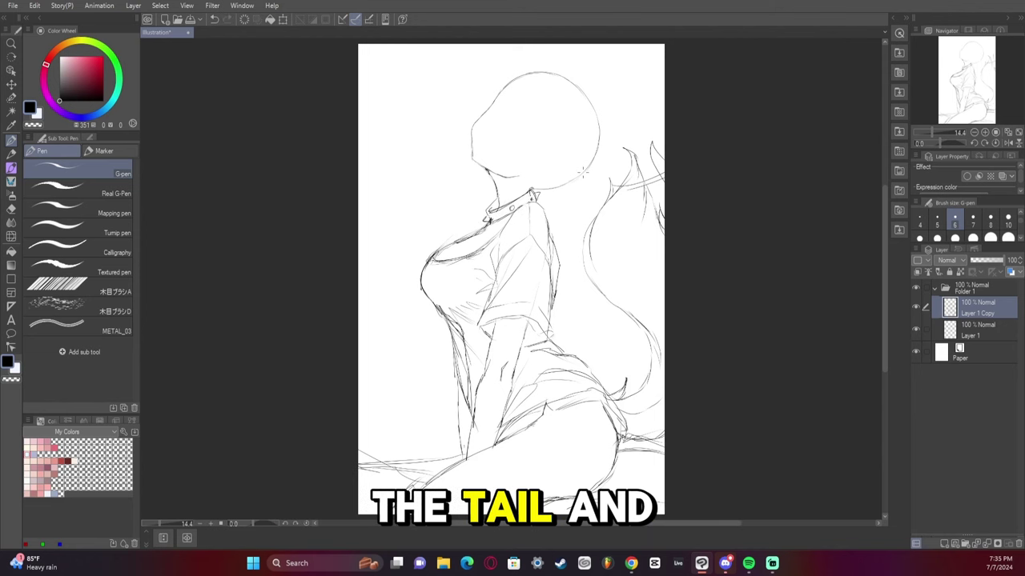
pyautogui.moveTo(358, 130); pyautogui.dragTo(485, 217)
# Sketch the face guidelines on Layer 2 and draw both eyes with dark upper lashes
pyautogui.moveTo(967, 76)
pyautogui.mouseDown()
pyautogui.moveTo(967, 100)
pyautogui.moveTo(973, 72)
pyautogui.mouseUp()
pyautogui.scroll(3, 973, 72)
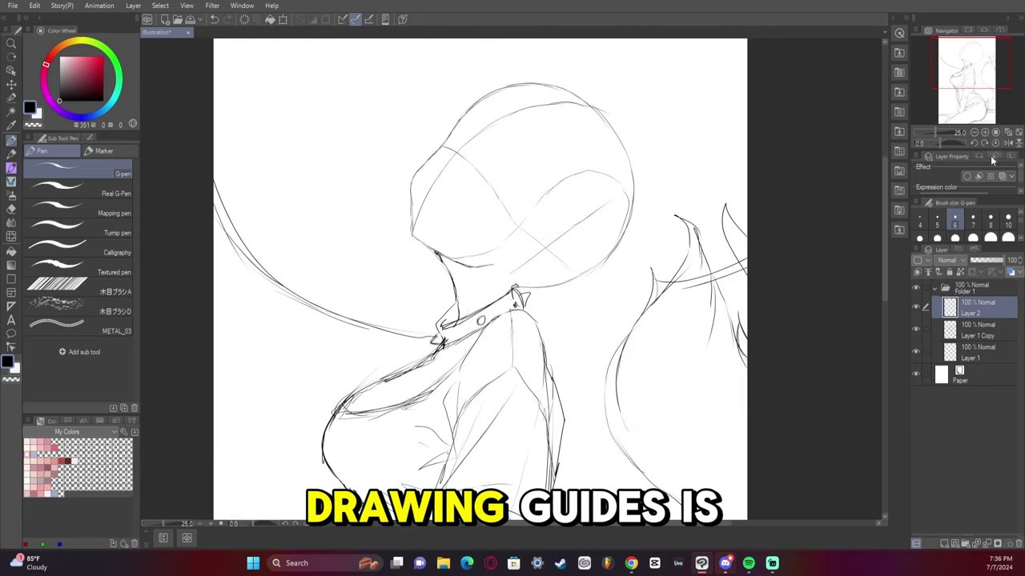
pyautogui.moveTo(514, 213)
pyautogui.mouseDown()
pyautogui.moveTo(452, 213)
pyautogui.moveTo(480, 221)
pyautogui.moveTo(475, 236)
pyautogui.mouseUp()
pyautogui.press('h')
pyautogui.moveTo(541, 228); pyautogui.dragTo(574, 210)
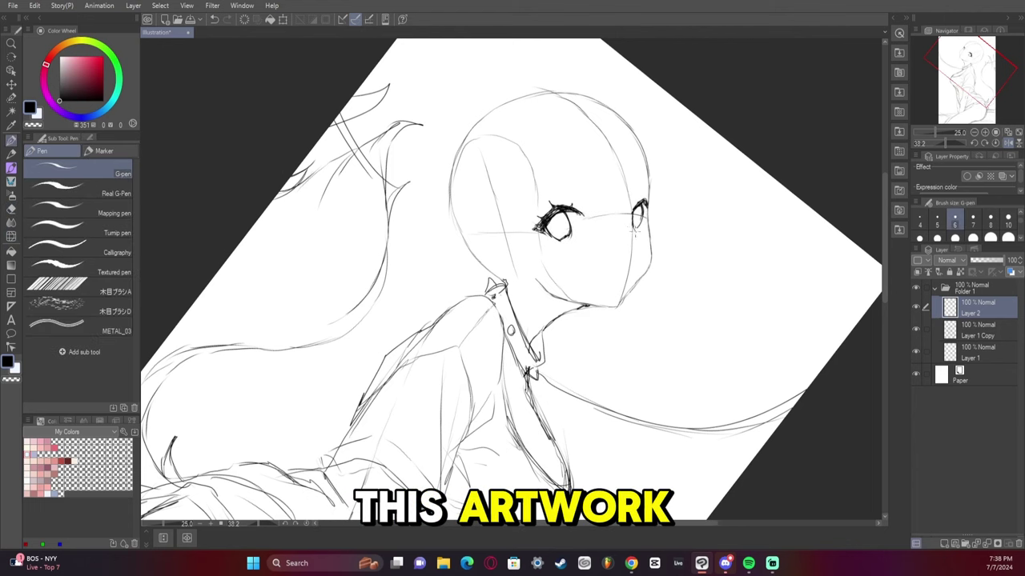
pyautogui.moveTo(635, 215)
pyautogui.mouseDown()
pyautogui.moveTo(633, 239)
pyautogui.moveTo(650, 216)
pyautogui.mouseUp()
# Erase the face guidelines around the eyes and jaw and mark a small nose
pyautogui.press('v')
pyautogui.press('v')
pyautogui.press('h')
pyautogui.press('e')
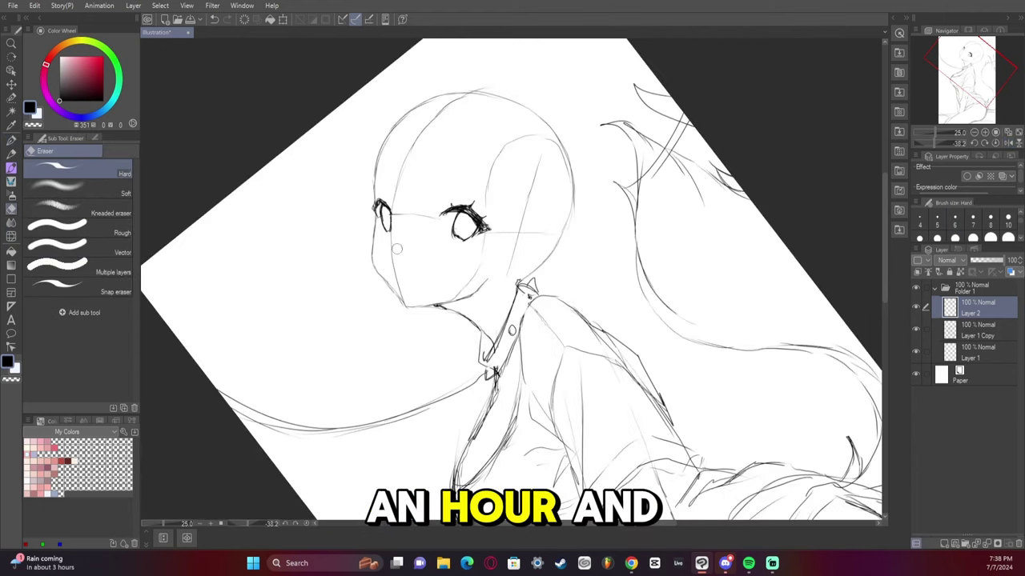
pyautogui.press('p')
pyautogui.click(1007, 143)
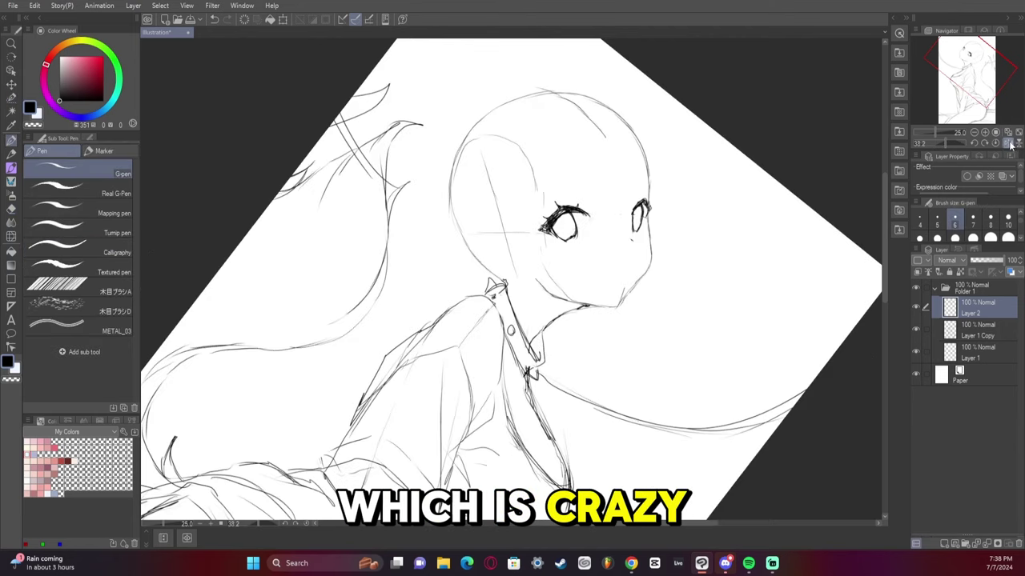
pyautogui.press('e')
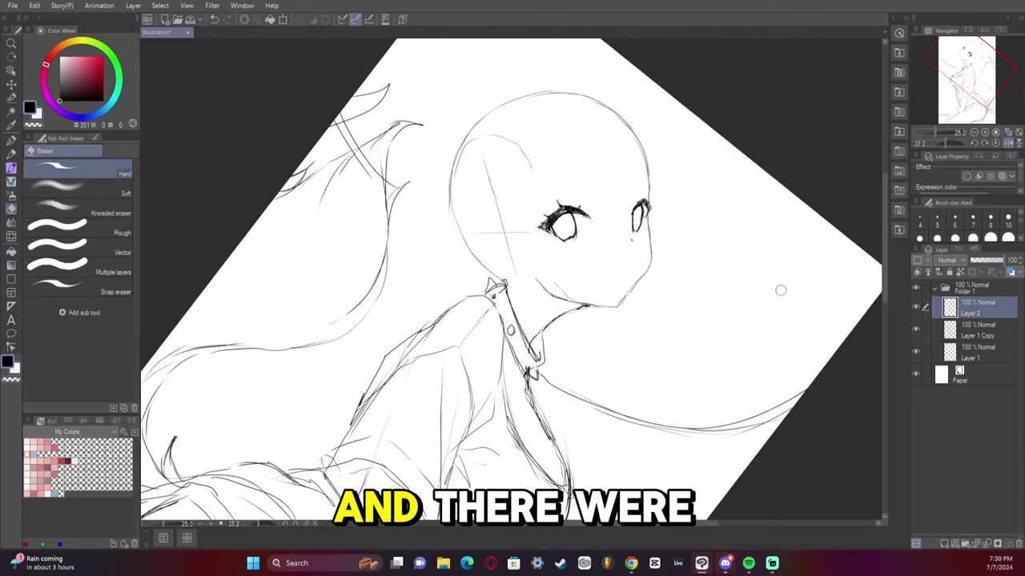
# Clear the remaining guidelines on the side of the head and draw a small mouth
pyautogui.press('h')
pyautogui.press('@')
pyautogui.press('p')
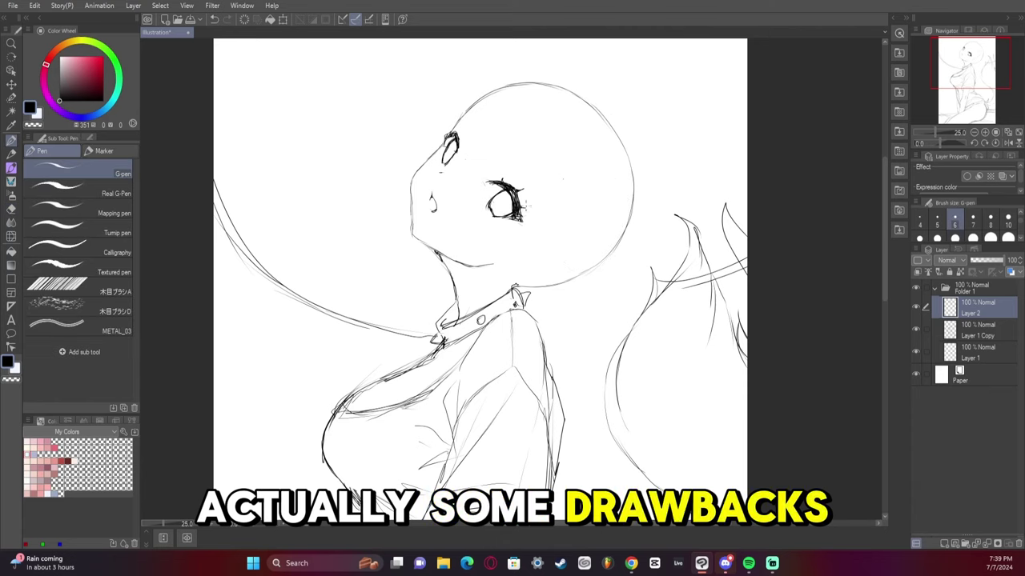
# Sketch the front bangs and side hair over the forehead on a new Layer 3 beneath the face layer
pyautogui.hotkey('ctrl', '-')
pyautogui.press('j')
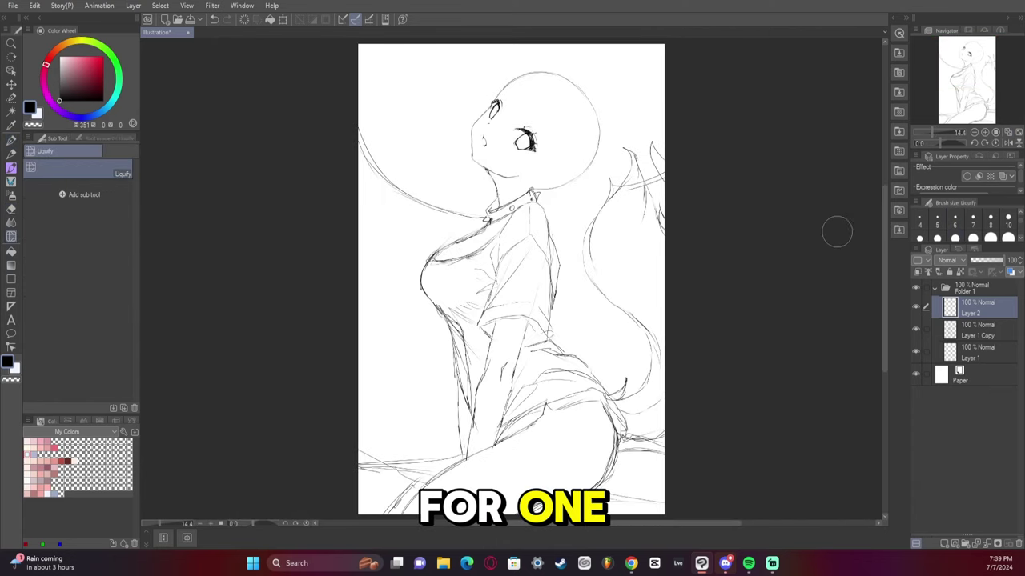
pyautogui.press('p')
pyautogui.hotkey('alt', '[')
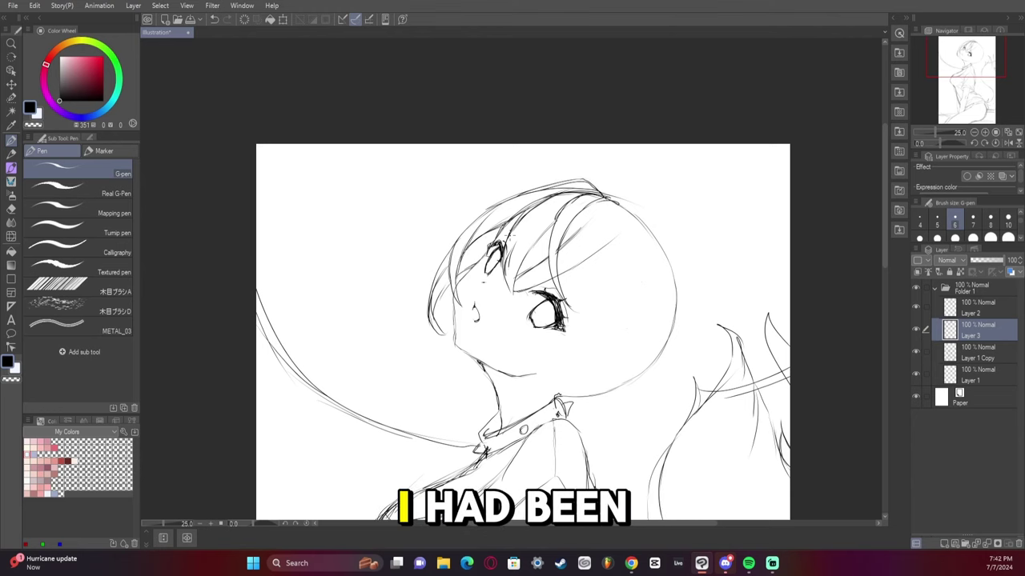
pyautogui.hotkey('ctrl', '0')
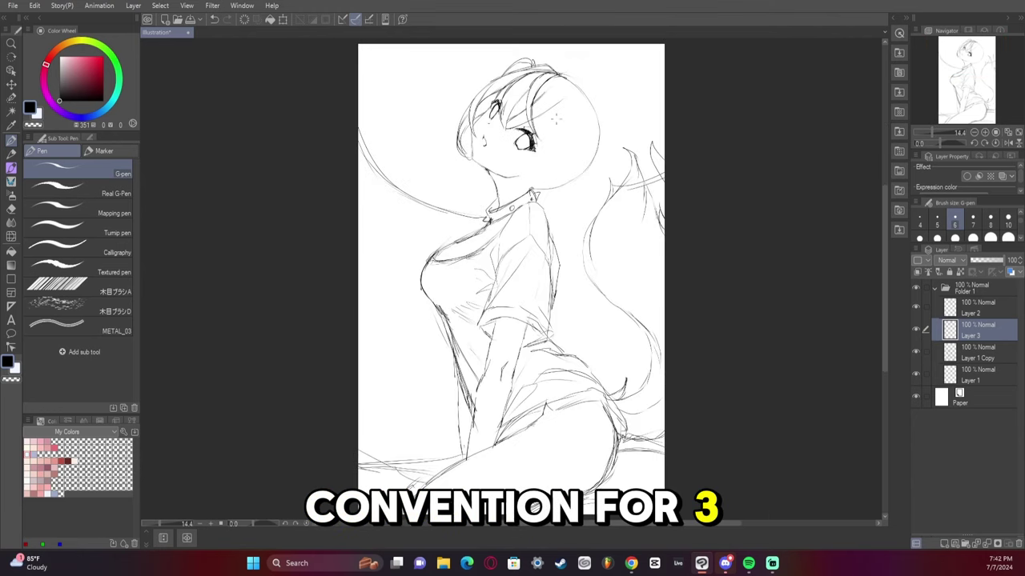
# Sketch two pointed furry ears on the head and loose locks around the face on Layer 1 Copy, working in mirrored view
pyautogui.press('h')
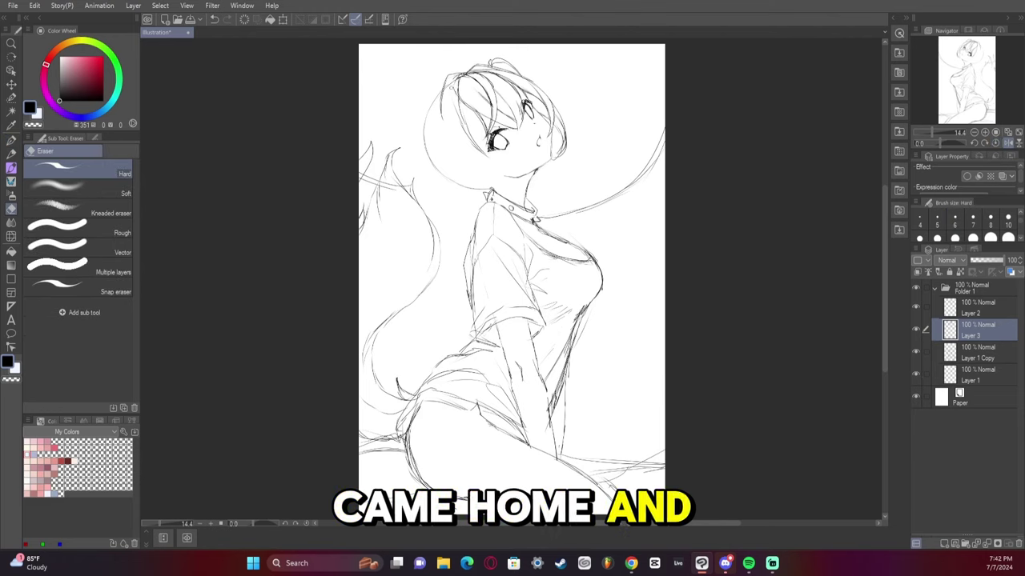
pyautogui.moveTo(415, 119); pyautogui.dragTo(436, 61)
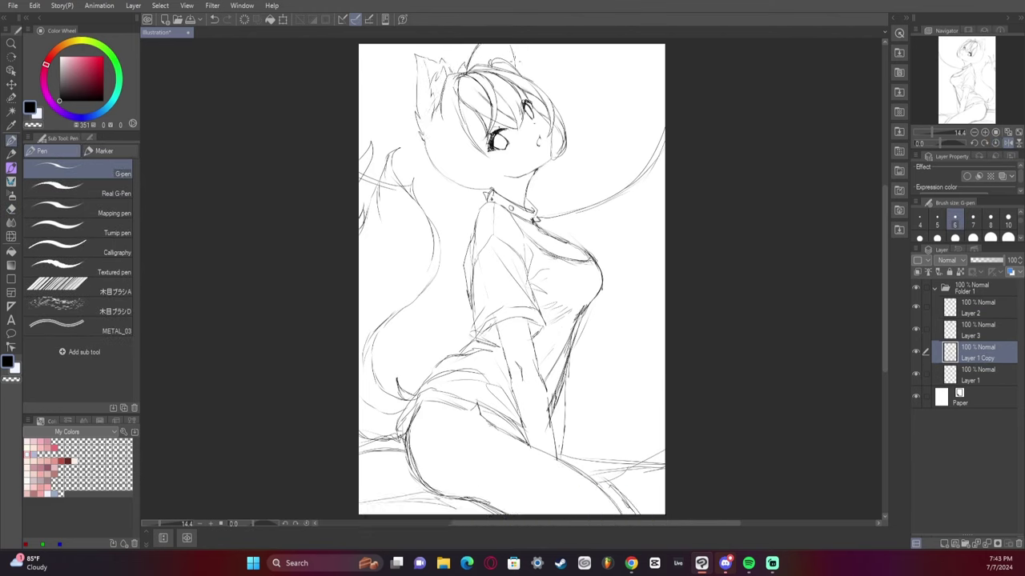
pyautogui.press('h')
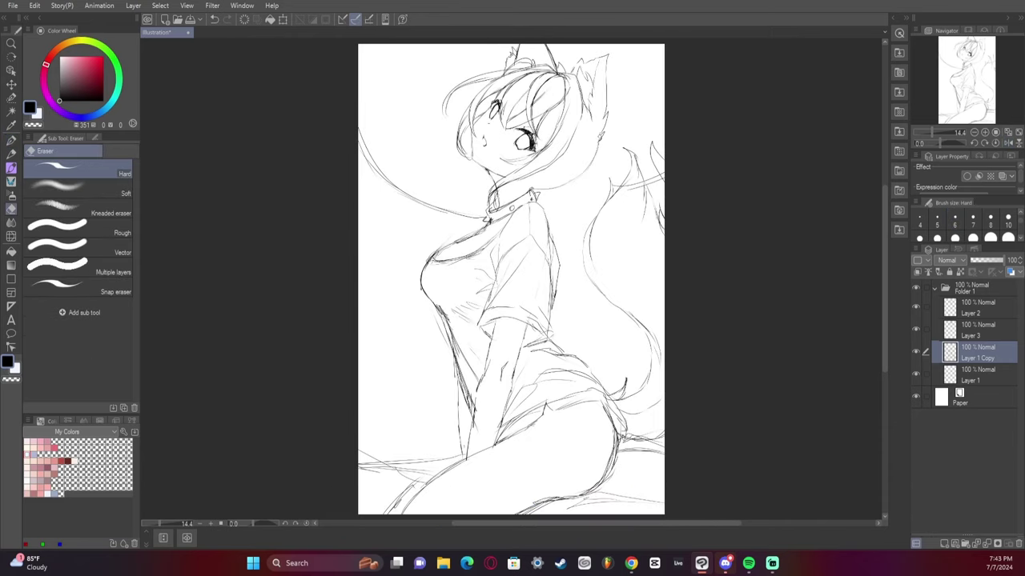
# Sketch long hair flowing from behind the ear down the back to the hips, with locks hanging around the neck
pyautogui.moveTo(597, 140); pyautogui.dragTo(571, 257)
pyautogui.moveTo(567, 165); pyautogui.dragTo(570, 303)
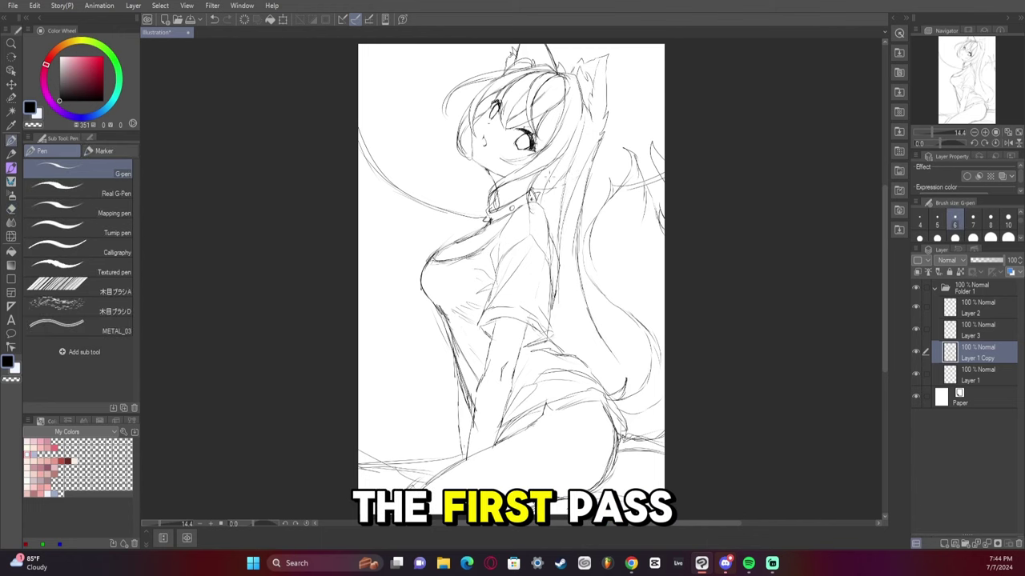
pyautogui.moveTo(564, 170); pyautogui.dragTo(533, 239)
pyautogui.moveTo(579, 289); pyautogui.dragTo(632, 393)
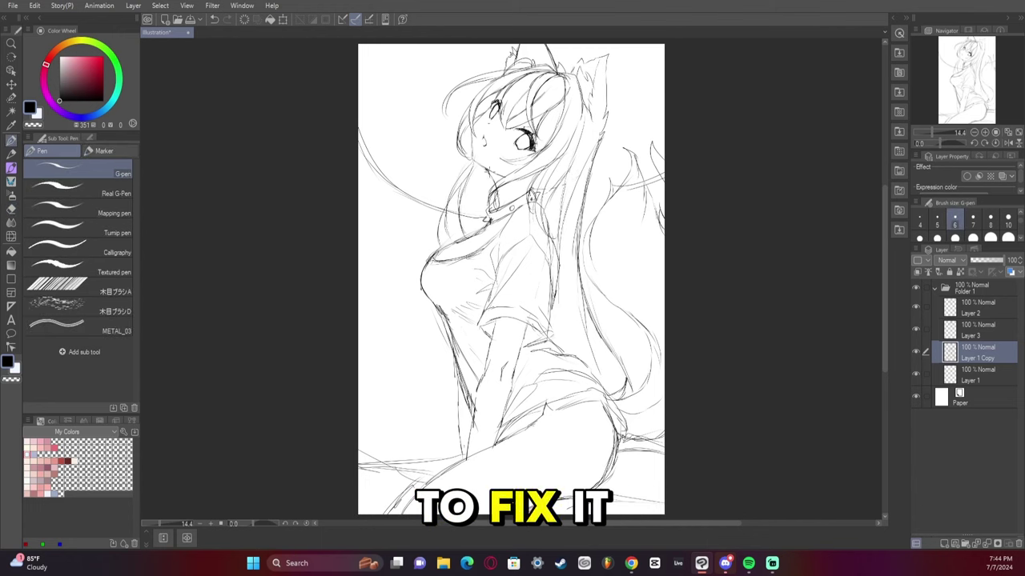
# Add a new top layer and shift the entire sketch folder slightly left, extending the cropped tail to the canvas edge
pyautogui.press('h')
pyautogui.press('h')
pyautogui.hotkey('ctrl', 'shift', 'n')
pyautogui.press('h')
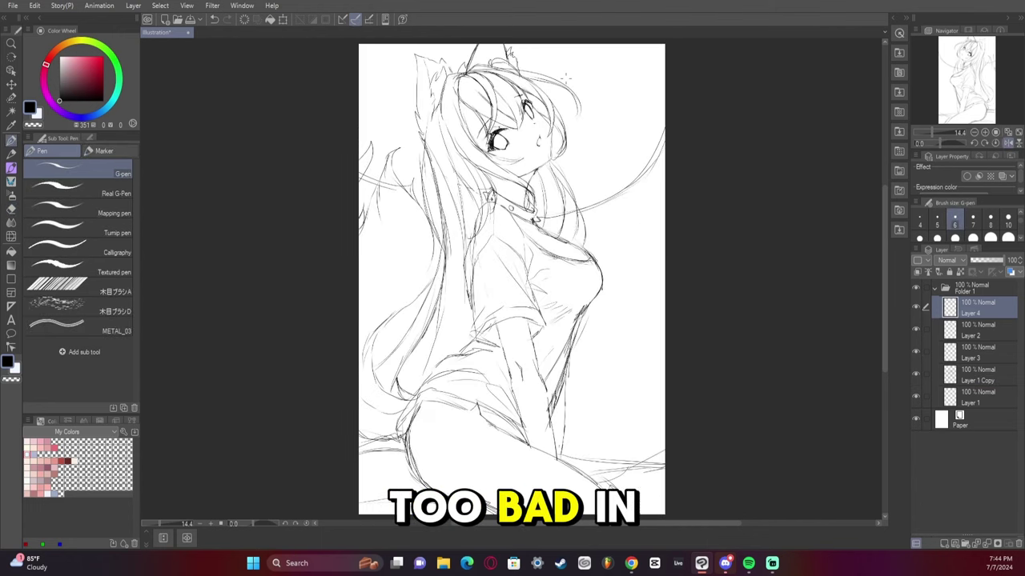
pyautogui.press('h')
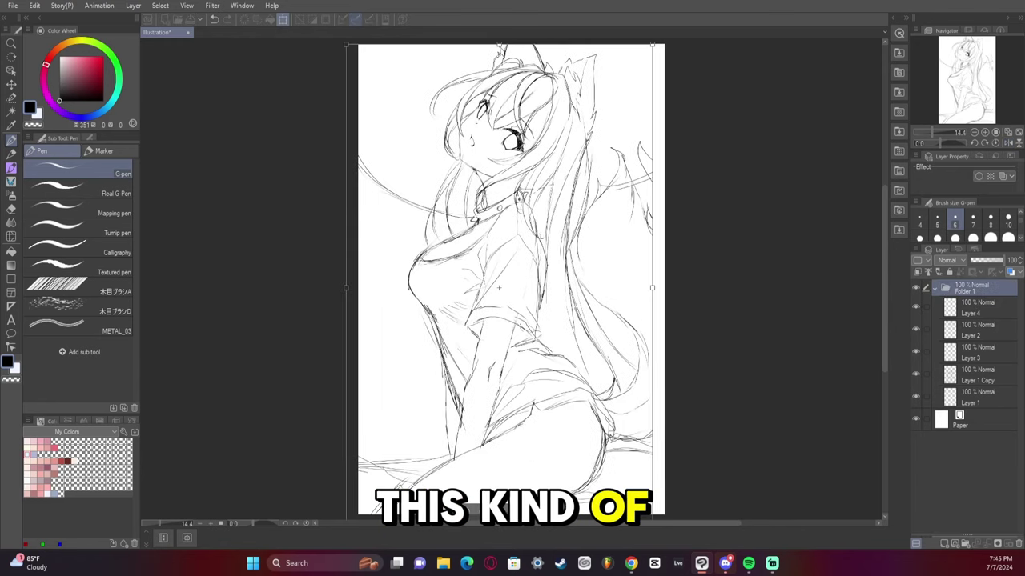
pyautogui.moveTo(653, 196); pyautogui.dragTo(662, 158)
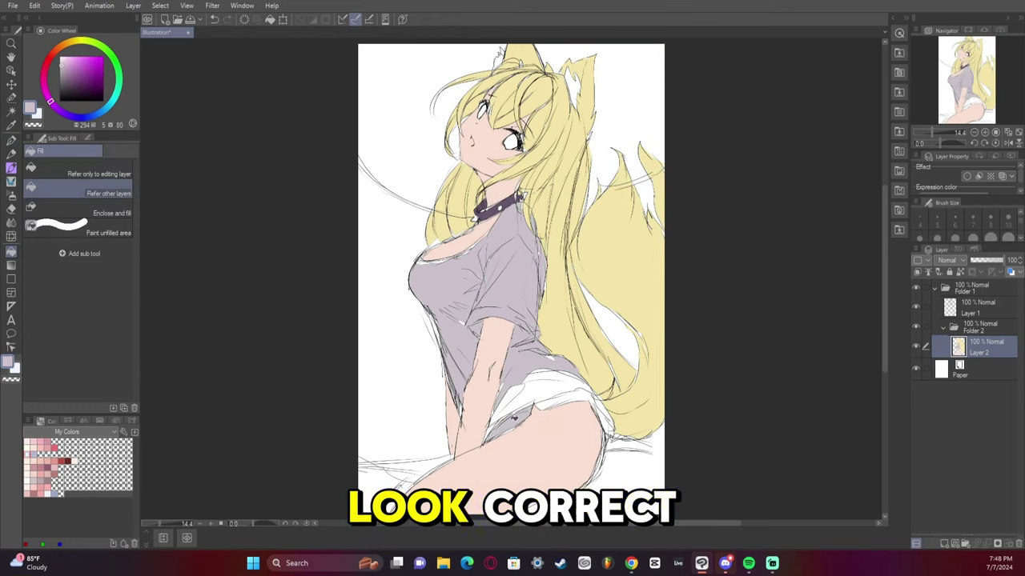
# Finish filling the shirt pale grey-lavender on Layer 2 and paint the leash dark purple out to the canvas edge
pyautogui.click(160, 6)
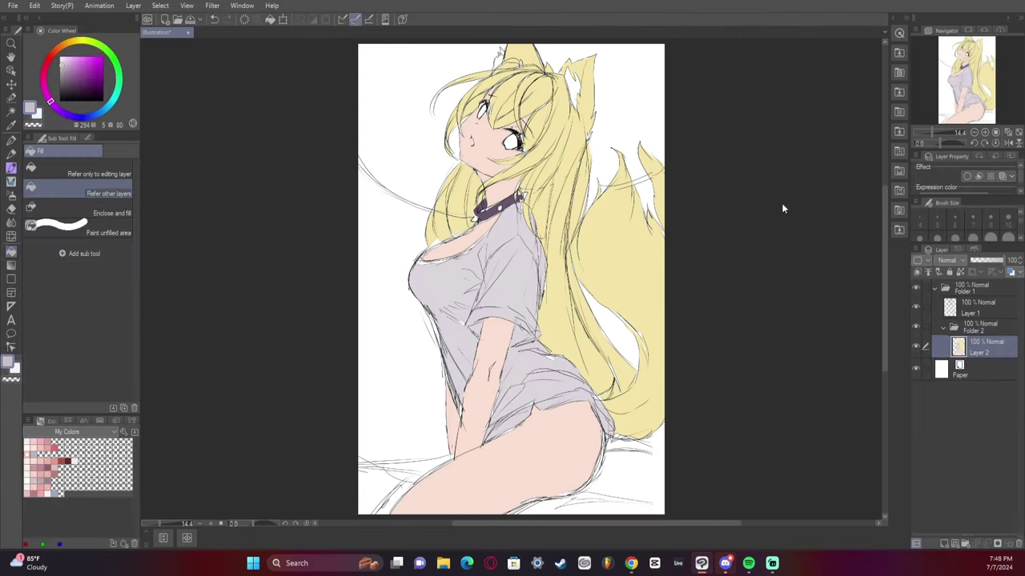
pyautogui.click(1009, 142)
pyautogui.moveTo(548, 217); pyautogui.dragTo(664, 160)
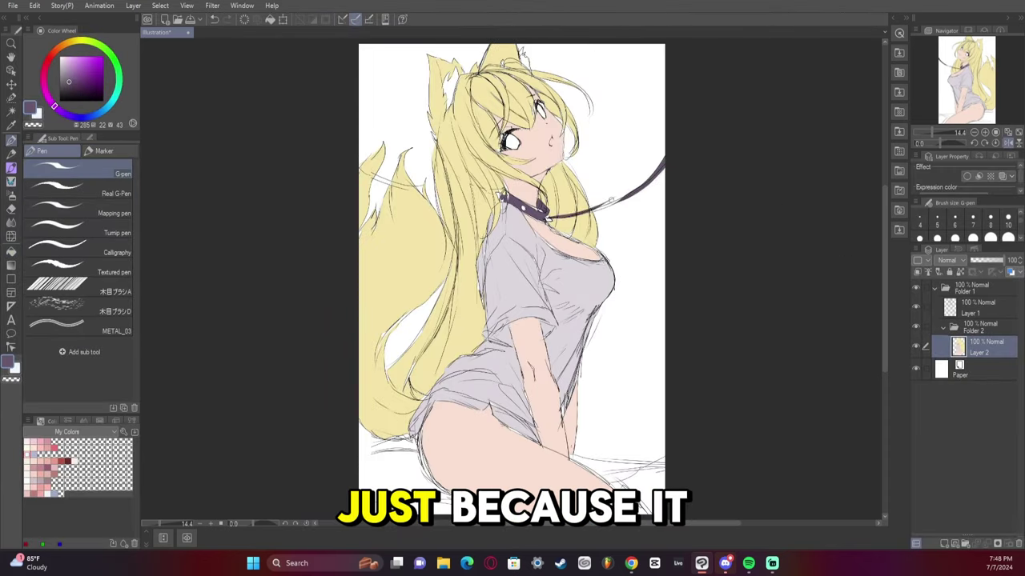
# Color both irises bright pink and the mouth red on Layer 2
pyautogui.moveTo(506, 137); pyautogui.dragTo(519, 142)
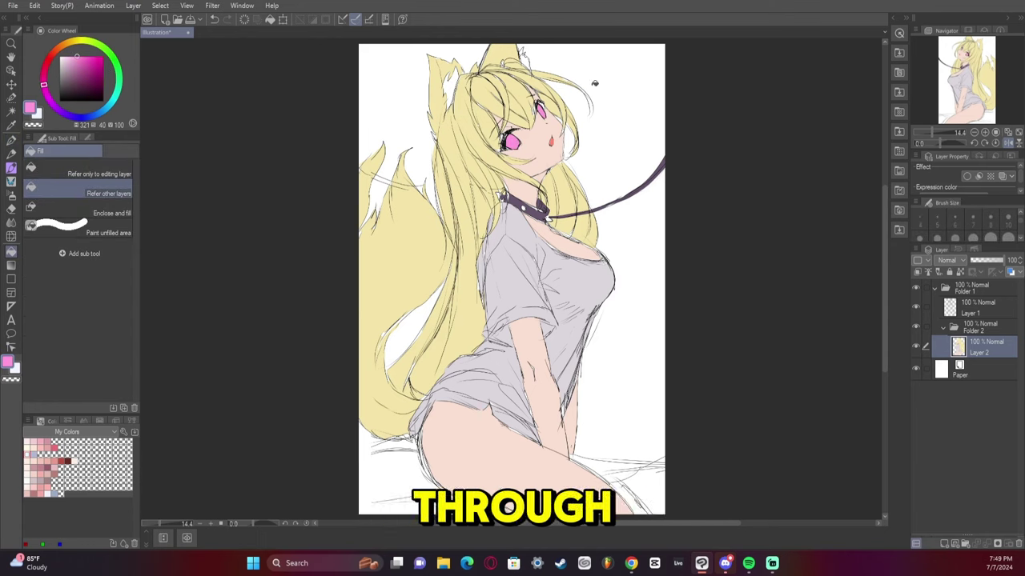
pyautogui.click(1008, 142)
# Paint a blue headband across the bangs on new Layer 3 and outline it with a 6.0 border effect
pyautogui.click(917, 272)
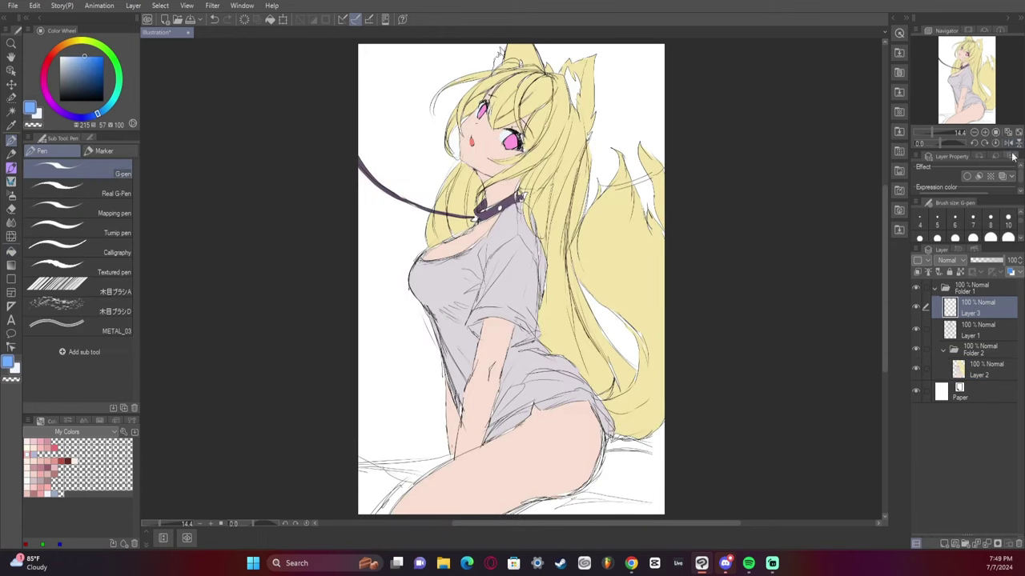
pyautogui.click(1009, 143)
pyautogui.moveTo(481, 98); pyautogui.dragTo(521, 74)
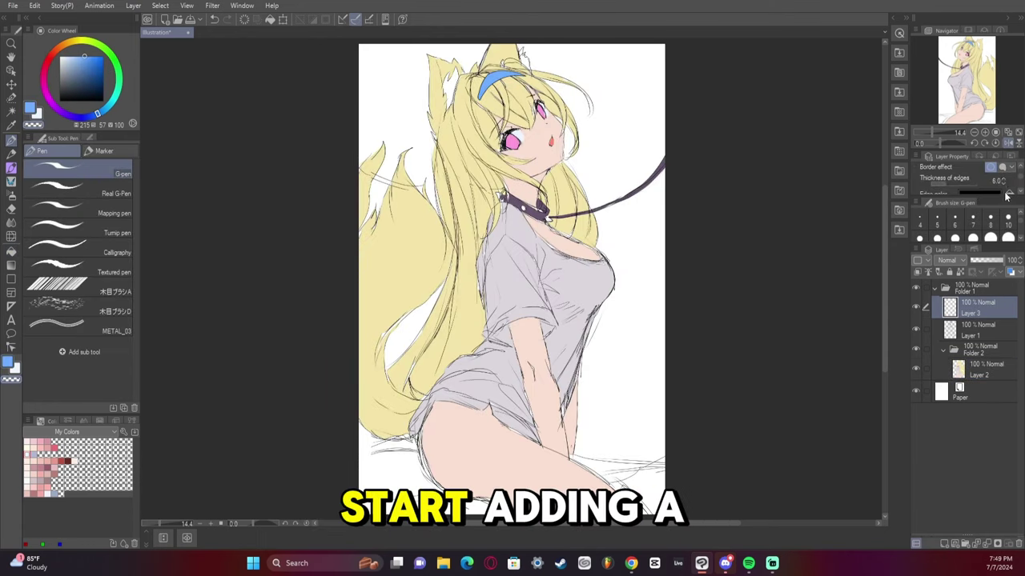
pyautogui.click(1009, 142)
# Fill the bedspread beneath the figure with a muted mauve on Layer 2
pyautogui.press('g')
pyautogui.click(986, 368)
pyautogui.click(978, 306)
pyautogui.click(978, 368)
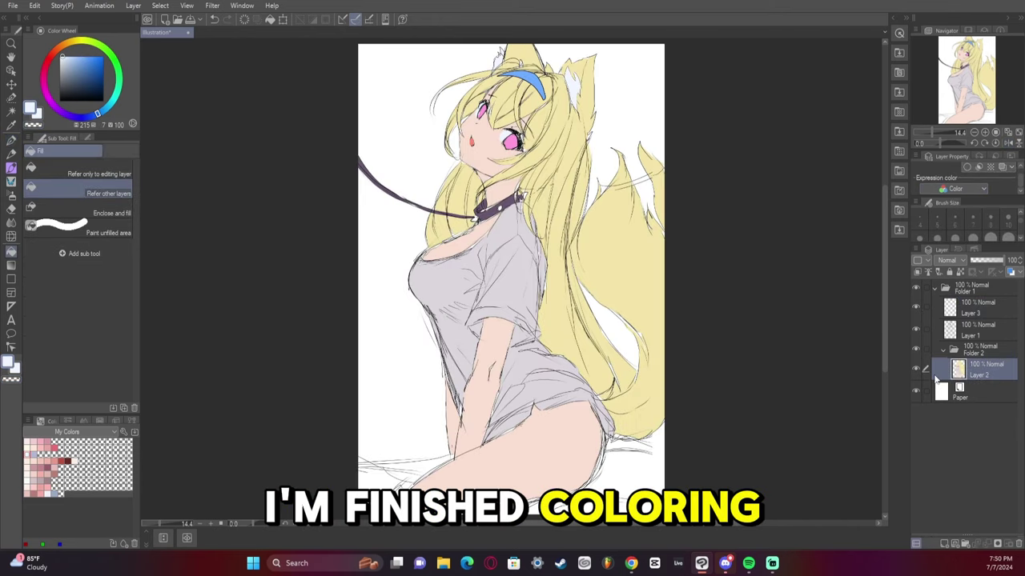
pyautogui.click(638, 472)
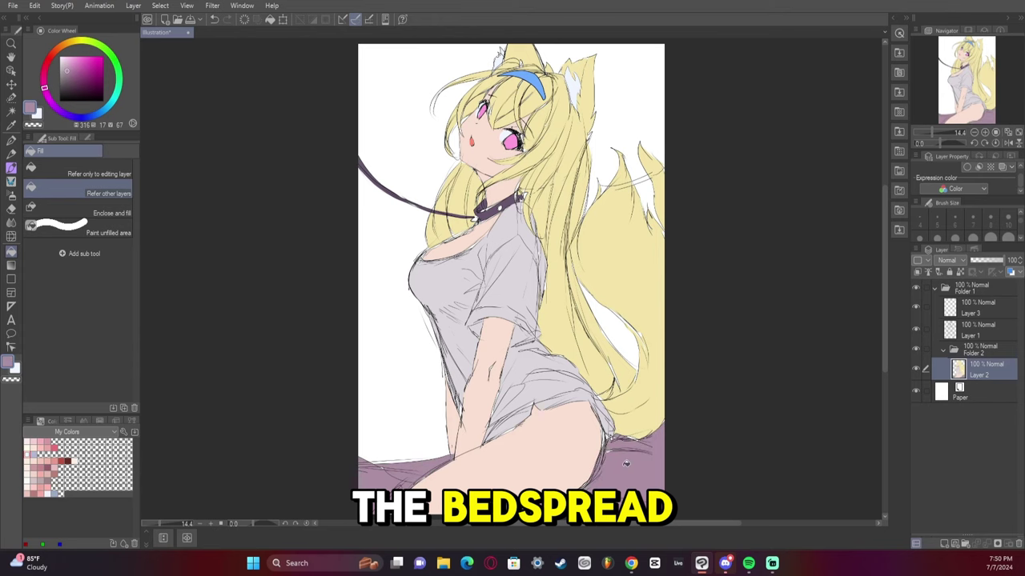
# Shift the bedspread's color to a bluish purple with a color adjustment
pyautogui.click(35, 6)
pyautogui.click(192, 46)
pyautogui.moveTo(687, 290); pyautogui.dragTo(727, 320)
pyautogui.click(840, 275)
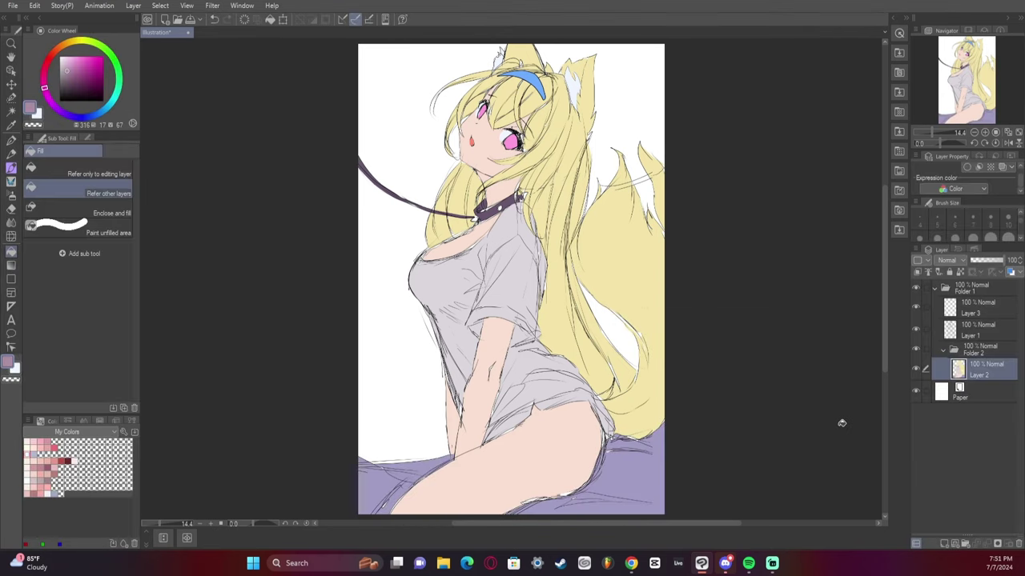
# Paint loose pale yellow hair strands hanging in front of the torso on new Layer 4 beneath the flat colors
pyautogui.press('p')
pyautogui.moveTo(431, 321); pyautogui.dragTo(407, 461)
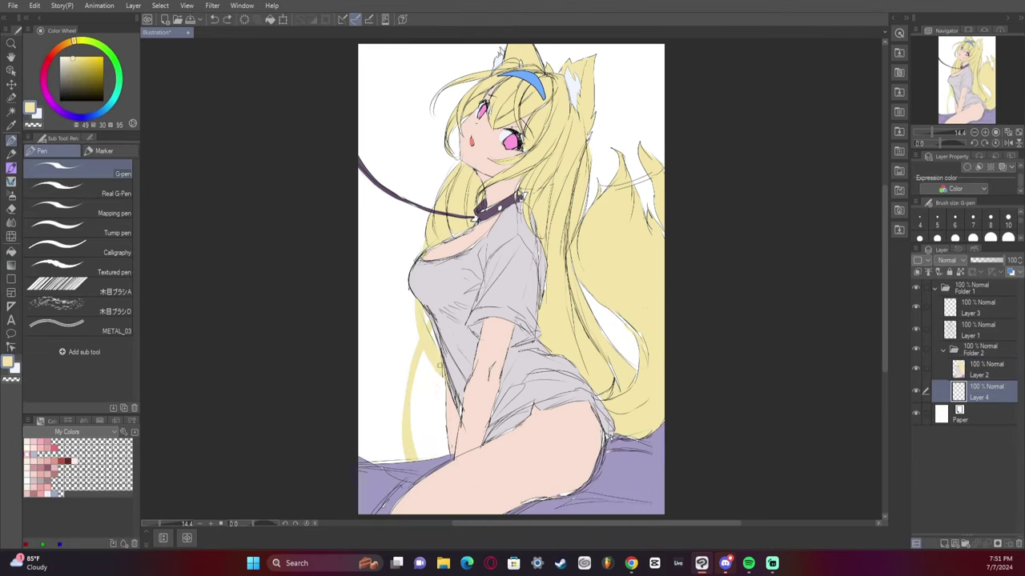
pyautogui.moveTo(439, 364); pyautogui.dragTo(426, 455)
pyautogui.press('h')
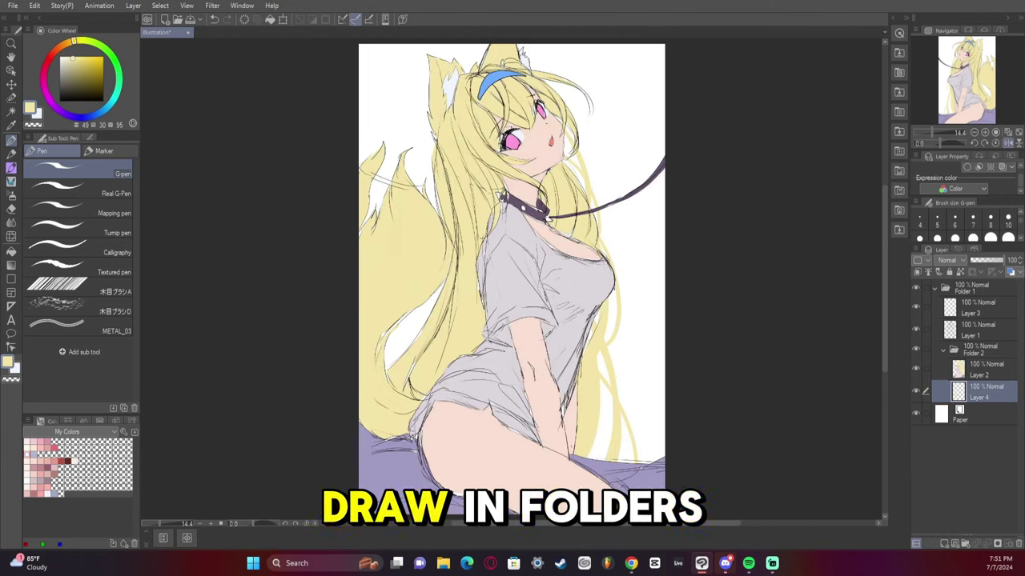
# Select the inner hair sections beside the neck and along the back and airbrush them with pale pink on Layer 2
pyautogui.press('w')
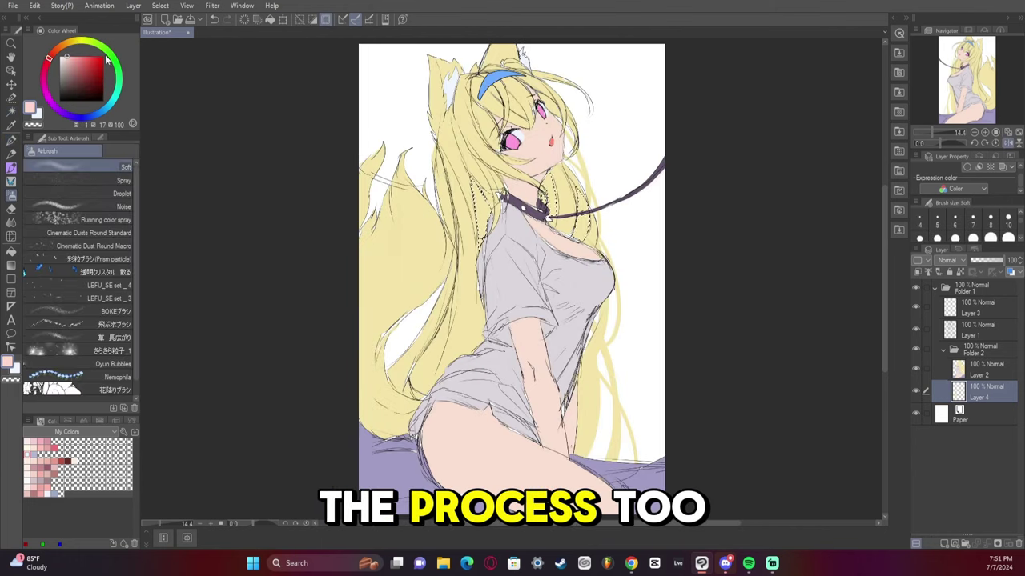
pyautogui.press('b')
pyautogui.click(986, 369)
pyautogui.press('m')
pyautogui.moveTo(452, 297); pyautogui.dragTo(396, 392)
pyautogui.press('b')
pyautogui.click(1007, 143)
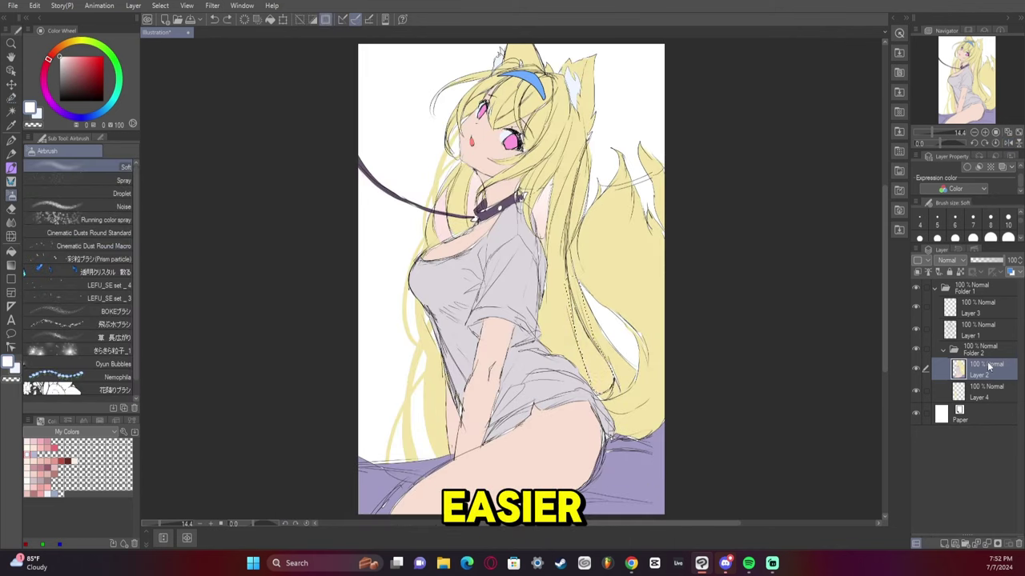
# Shade the drawing with a clipped Multiply layer and color the inner hair sections light peach on Layer 7 above it
pyautogui.click(944, 350)
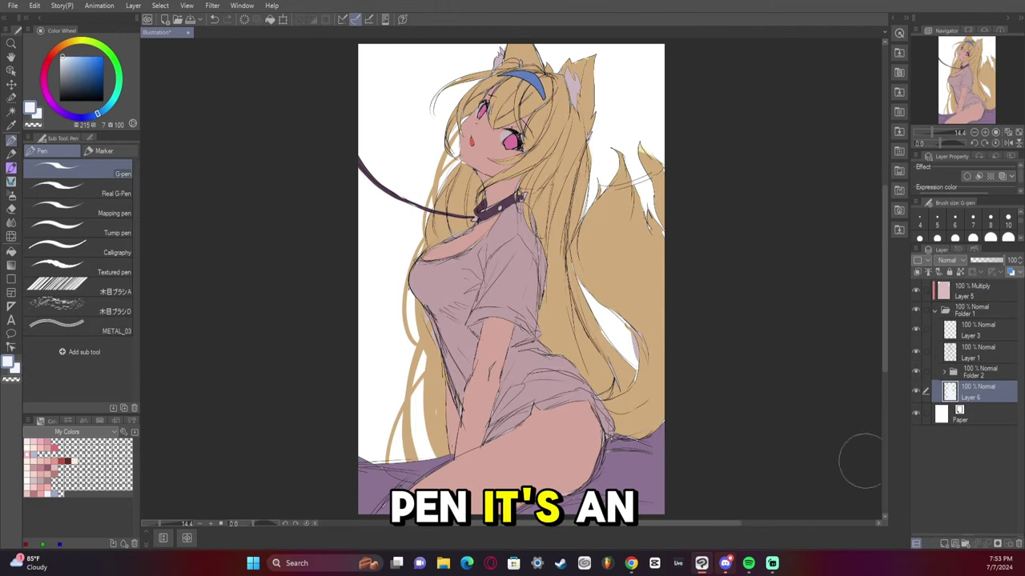
pyautogui.click(973, 292)
pyautogui.hotkey('ctrl', 'shift', 'n')
pyautogui.press('w')
pyautogui.hotkey('ctrl', 'd')
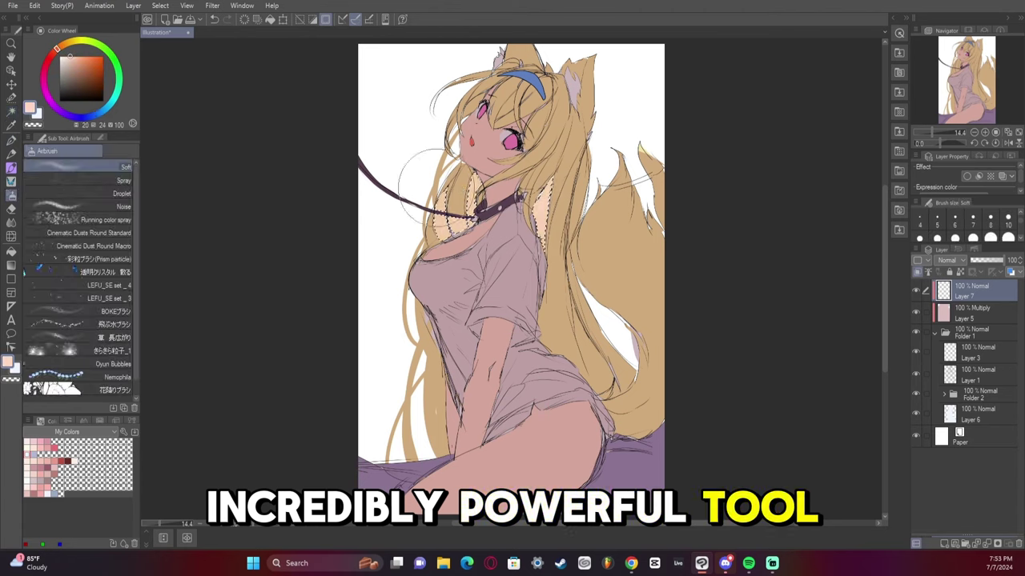
pyautogui.press('b')
pyautogui.press('p')
pyautogui.press('h')
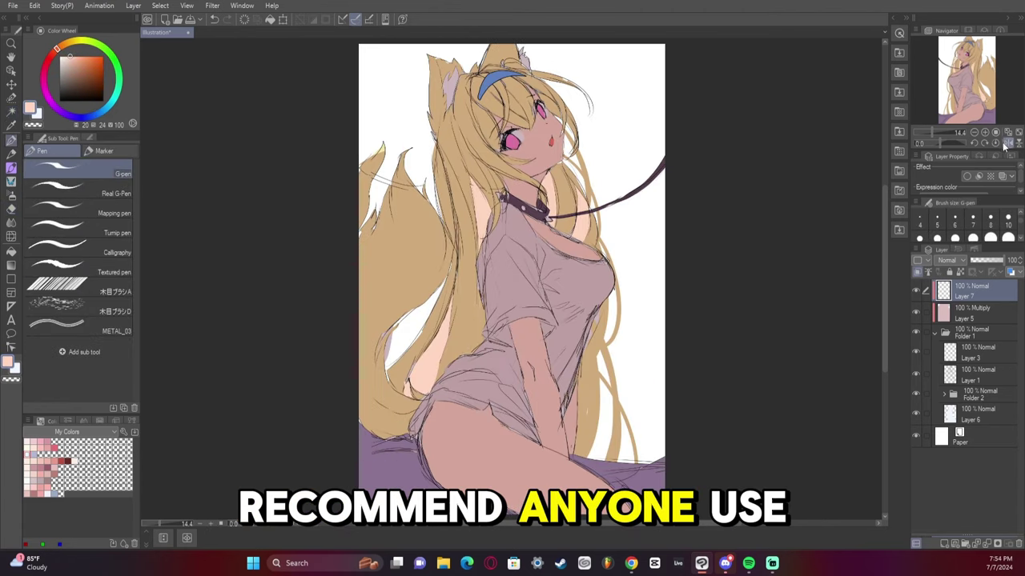
pyautogui.press('h')
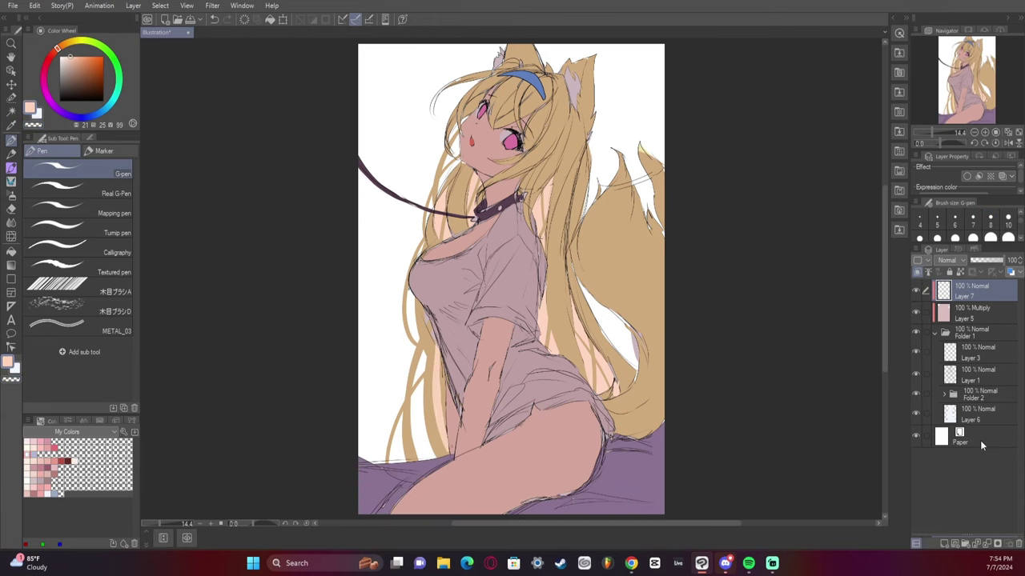
# Add a Tone Curve correction layer and bend the Red curve up in the highlights and down in the shadows
pyautogui.click(972, 414)
pyautogui.hotkey('ctrl', 'm')
pyautogui.click(758, 98)
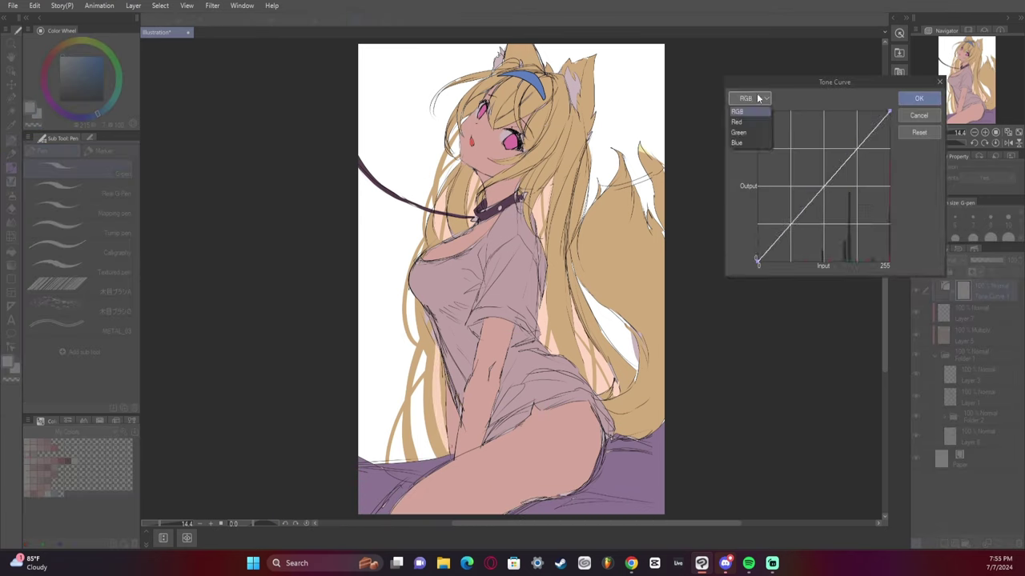
pyautogui.click(736, 122)
pyautogui.moveTo(853, 153); pyautogui.dragTo(853, 140)
pyautogui.moveTo(798, 215); pyautogui.dragTo(798, 234)
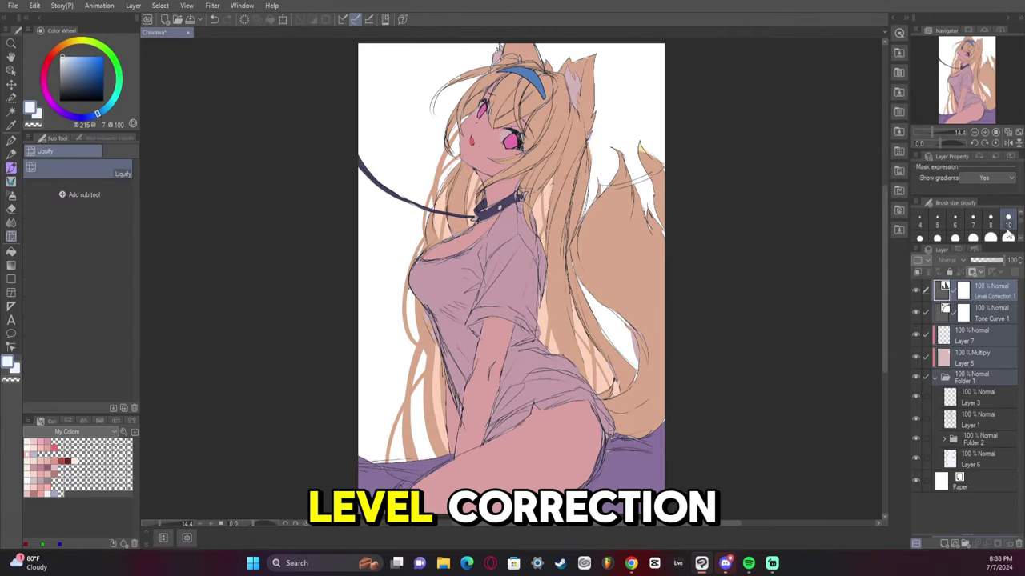
# Paint extra loose hair strands around the head on Layer 8 above the paper, and add Layer 9 on top
pyautogui.click(1010, 133)
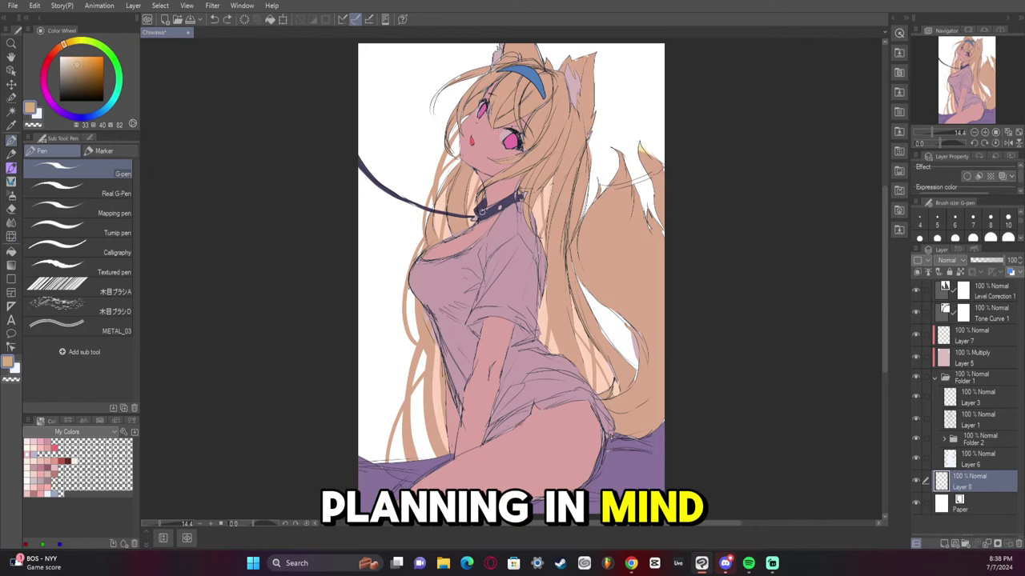
pyautogui.press('h')
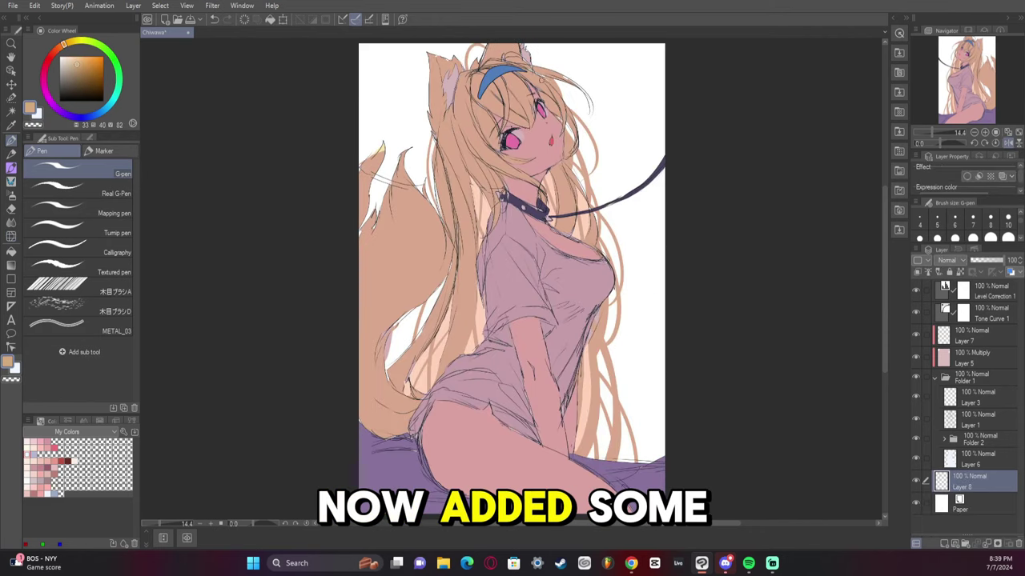
pyautogui.hotkey('ctrl', 'shift', 'n')
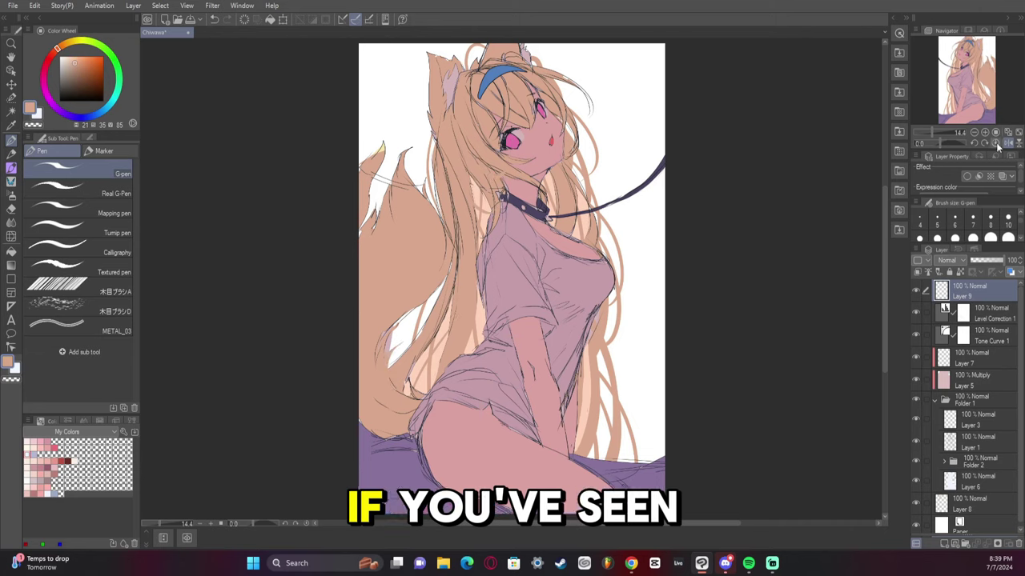
pyautogui.press('h')
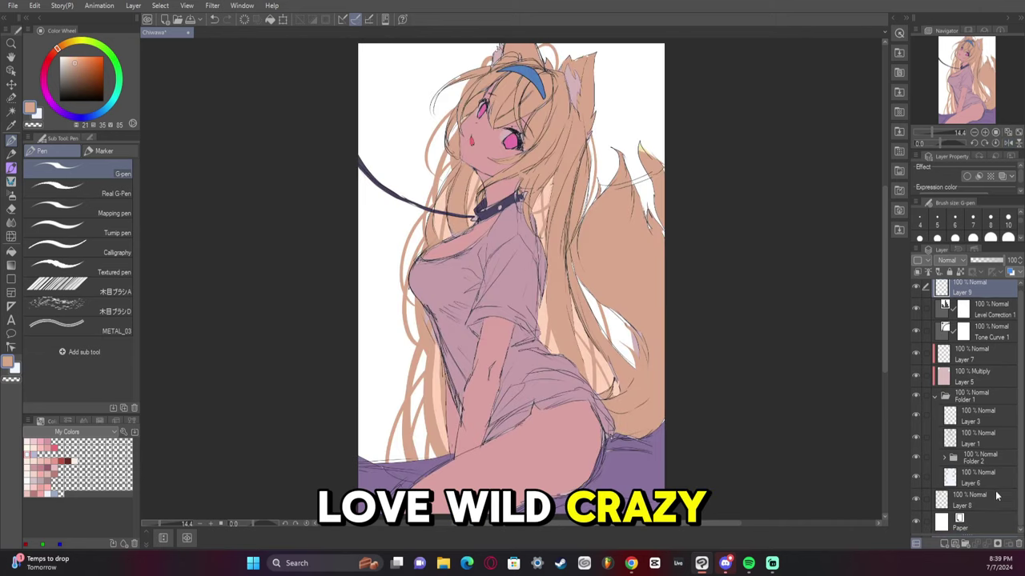
# Repaint the bedspread's edge on Layer 9 with its own purple, and group all drawing layers into a folder named Sketch
pyautogui.keyDown('alt'); pyautogui.click(644, 460); pyautogui.keyUp('alt')
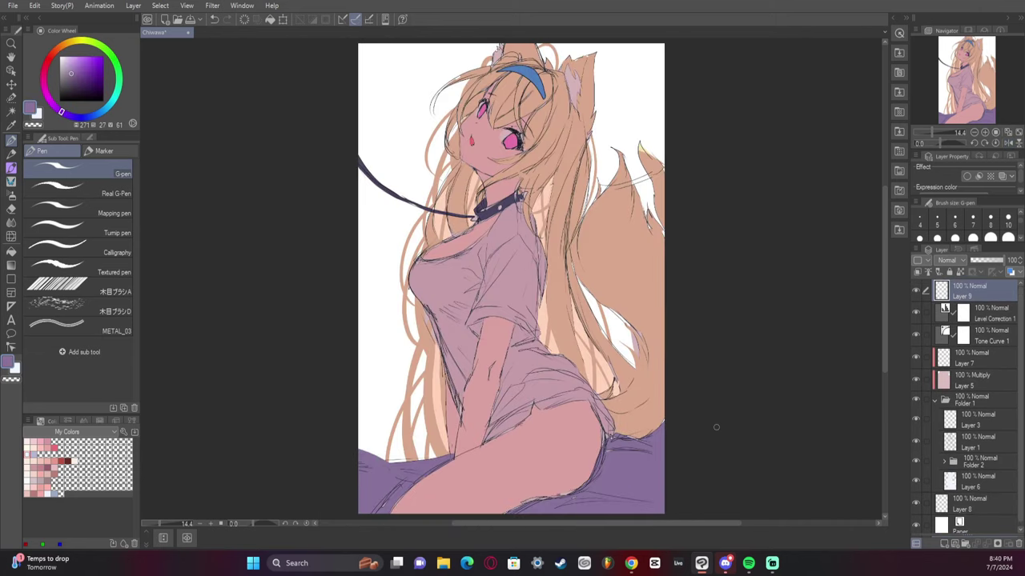
pyautogui.press('m')
pyautogui.hotkey('ctrl', 'g')
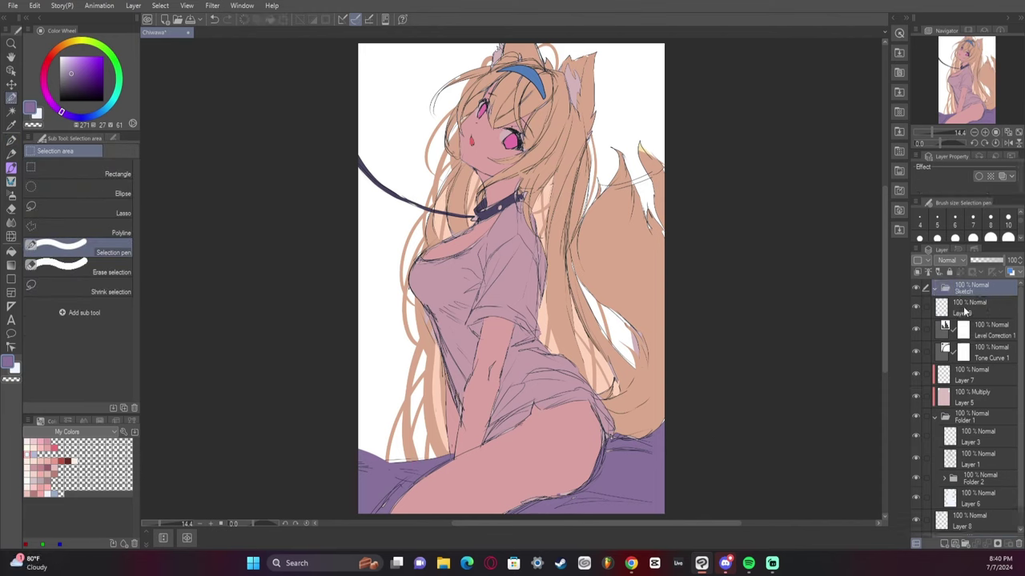
# Fade the Sketch folder to 21% opacity and add a Lineart folder containing a new layer above it
pyautogui.click(945, 288)
pyautogui.click(978, 261)
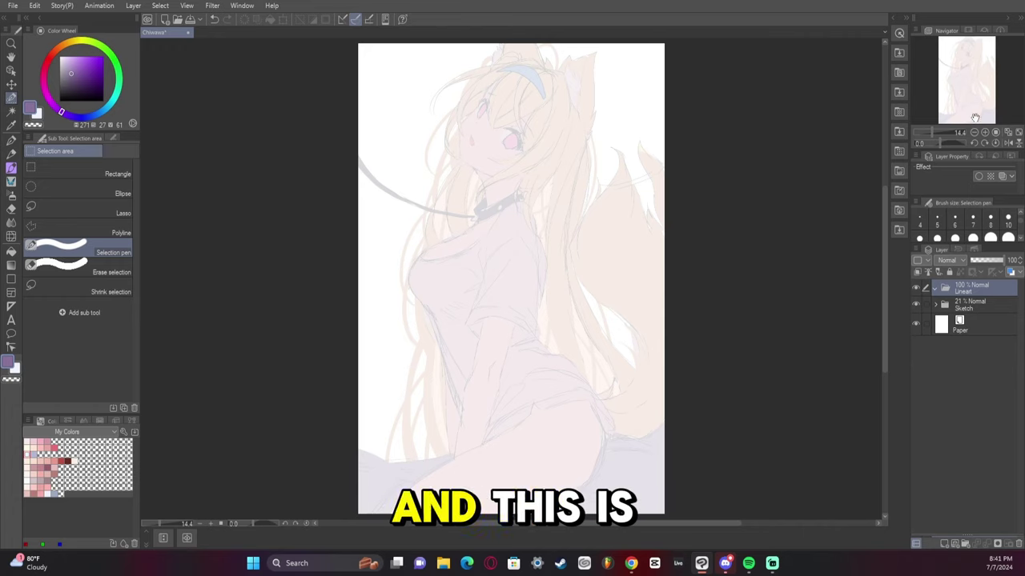
pyautogui.scroll(5, 512, 280)
pyautogui.hotkey('ctrl', 'shift', 'n')
# Ink the face contour, the open mouth and the front neck line in black with the G-pen on Layer 10
pyautogui.press('p')
pyautogui.moveTo(479, 199)
pyautogui.mouseDown()
pyautogui.moveTo(484, 235)
pyautogui.moveTo(465, 339)
pyautogui.mouseUp()
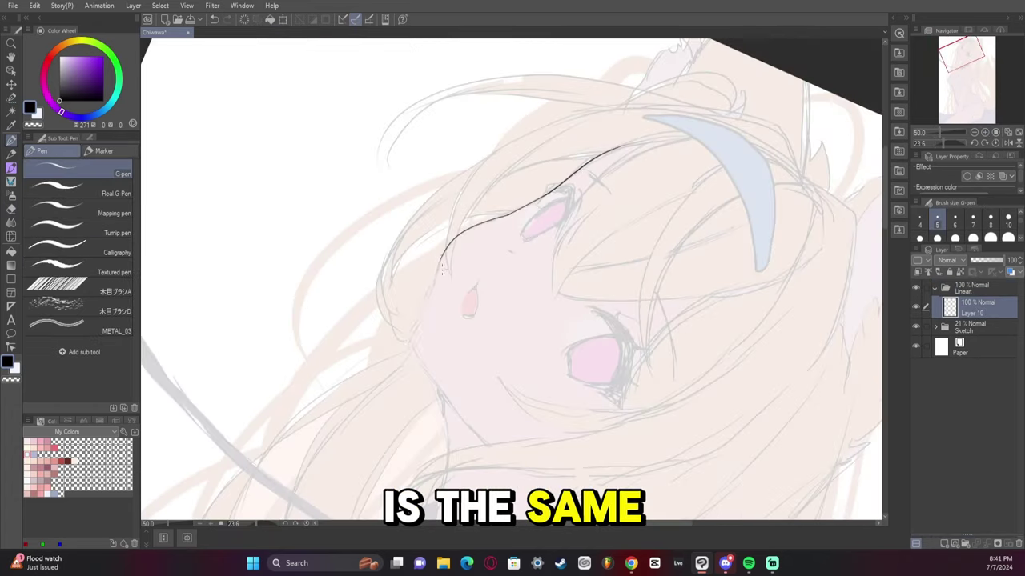
pyautogui.moveTo(442, 270); pyautogui.dragTo(413, 340)
pyautogui.click(984, 144)
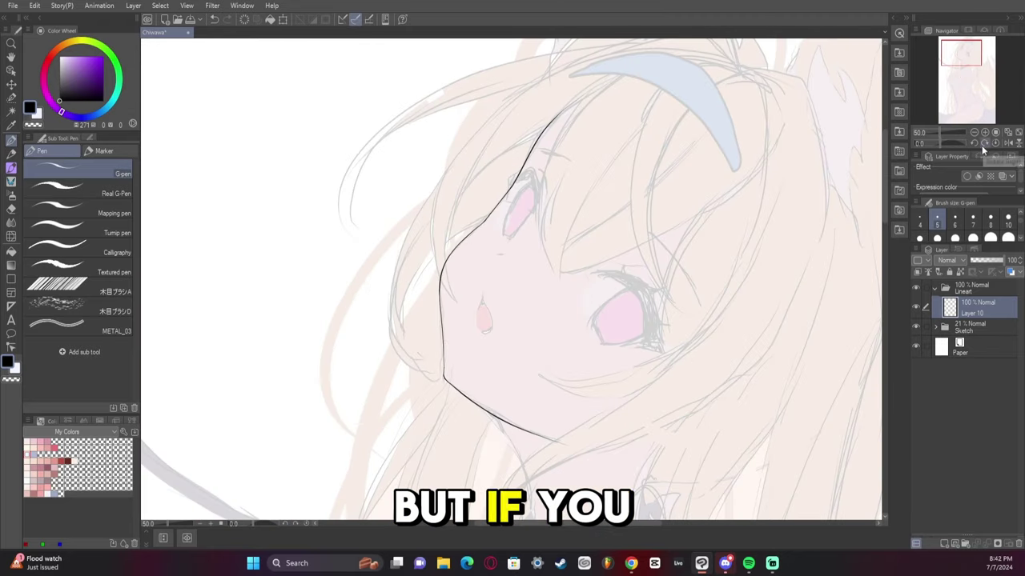
pyautogui.moveTo(482, 301); pyautogui.dragTo(485, 329)
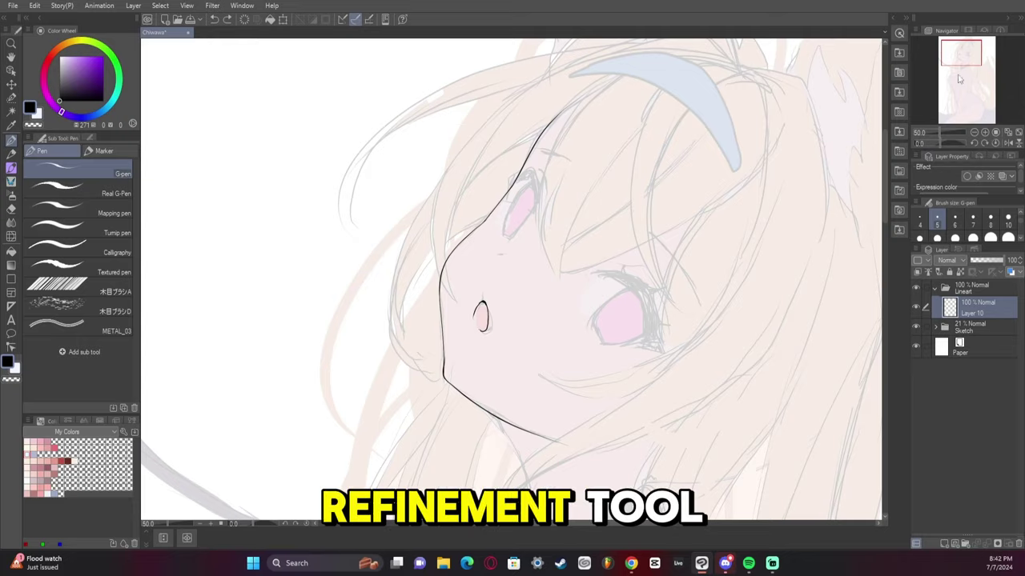
pyautogui.click(1007, 142)
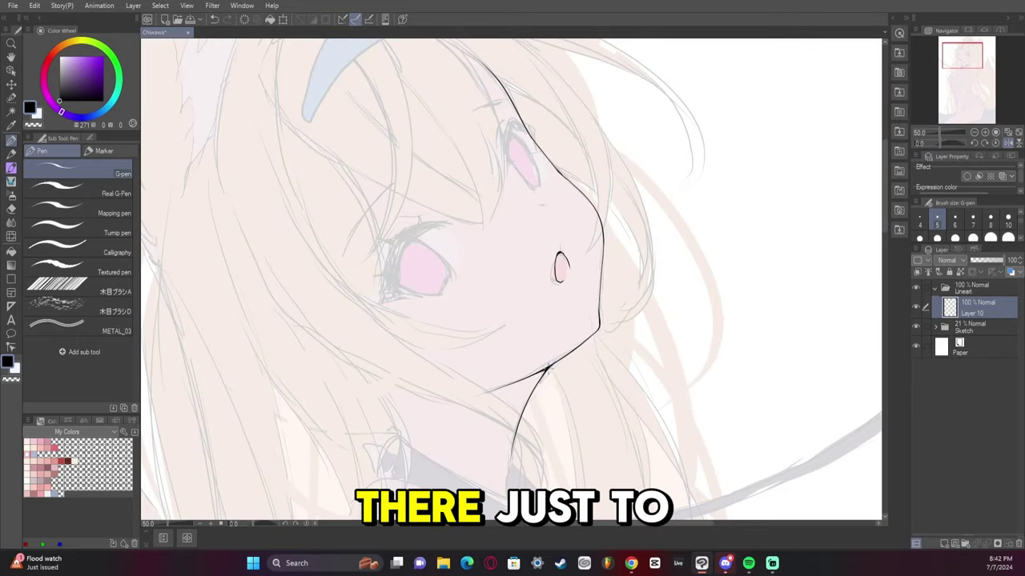
# Ink the back of the neck and the collar's outline around it, following the faded sketch
pyautogui.scroll(-5, 468, 236)
pyautogui.click(997, 132)
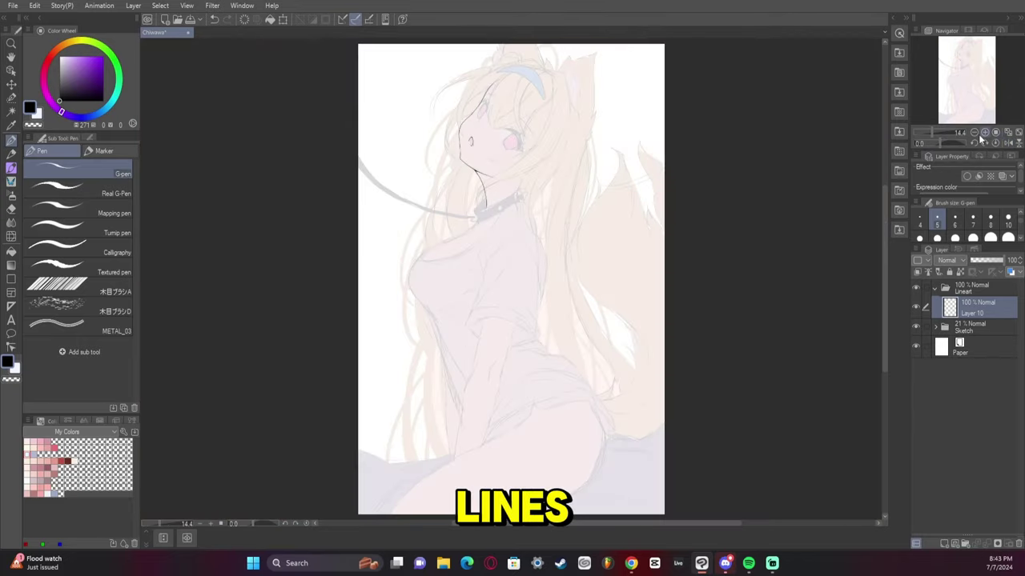
pyautogui.click(985, 132)
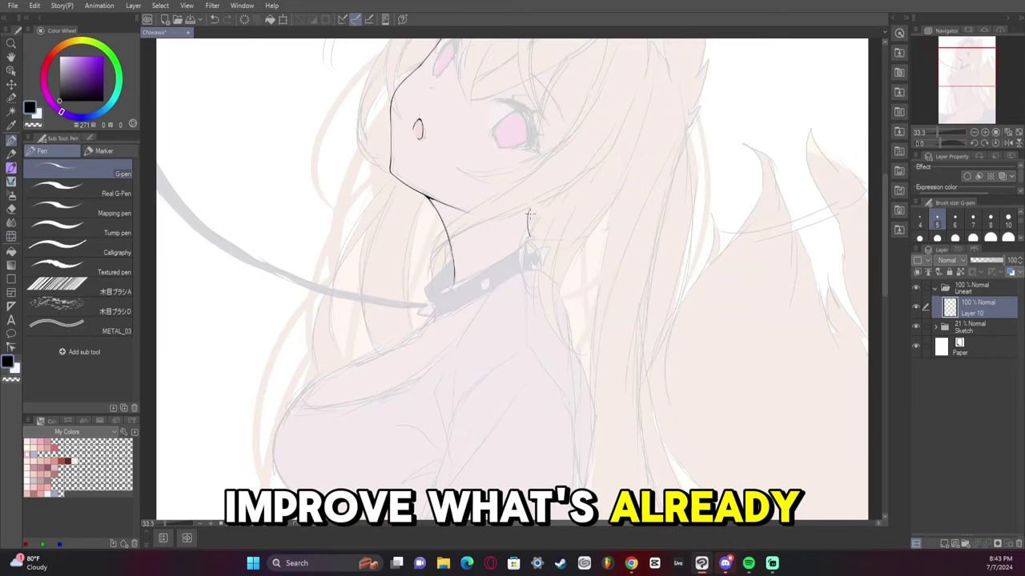
pyautogui.moveTo(921, 143); pyautogui.dragTo(949, 143)
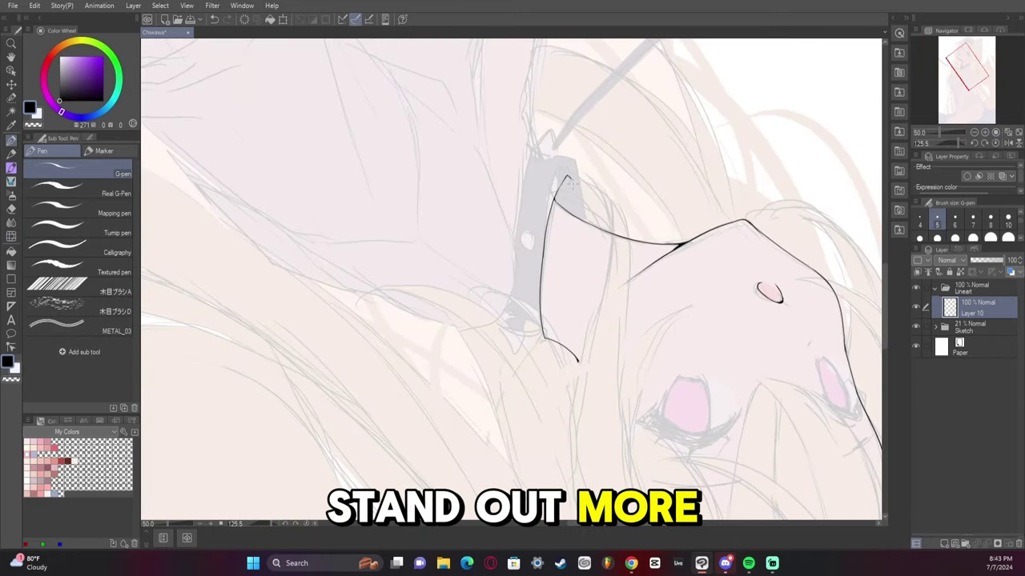
pyautogui.press('@')
pyautogui.moveTo(424, 258); pyautogui.dragTo(390, 295)
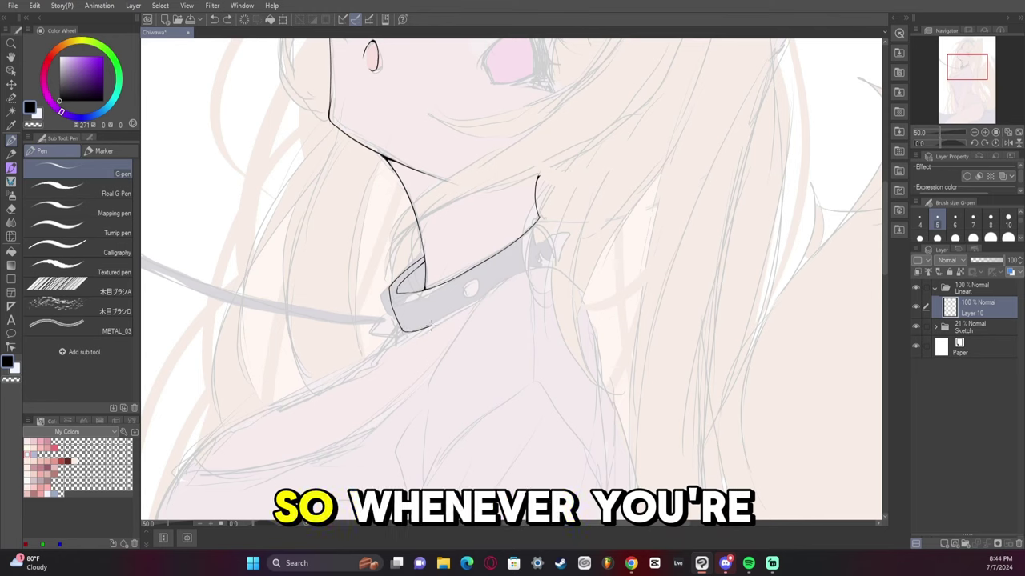
pyautogui.moveTo(400, 329); pyautogui.dragTo(484, 305)
pyautogui.moveTo(537, 212); pyautogui.dragTo(553, 264)
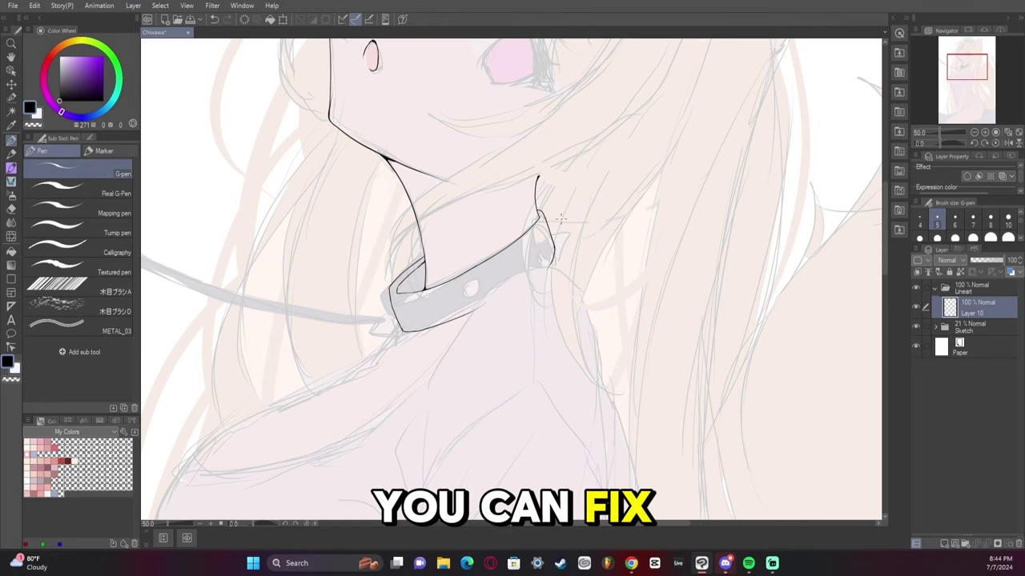
# Ink the collar's pointed leash clasp, its round stud and the small pointed tip at its back
pyautogui.moveTo(401, 330); pyautogui.dragTo(371, 328)
pyautogui.scroll(-5, 512, 288)
pyautogui.scroll(5, 458, 297)
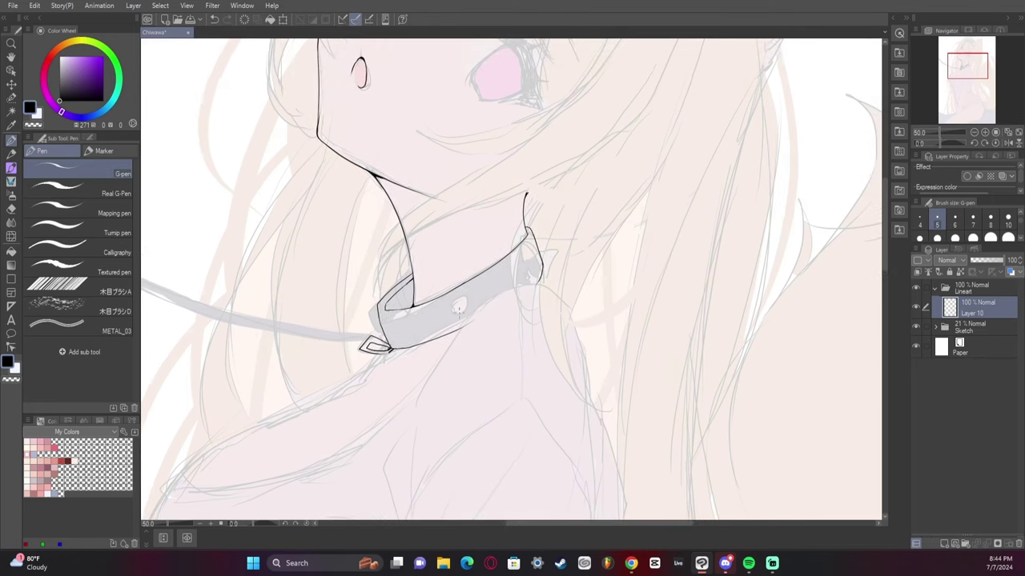
pyautogui.moveTo(453, 303); pyautogui.dragTo(463, 312)
pyautogui.scroll(-2, 985, 124)
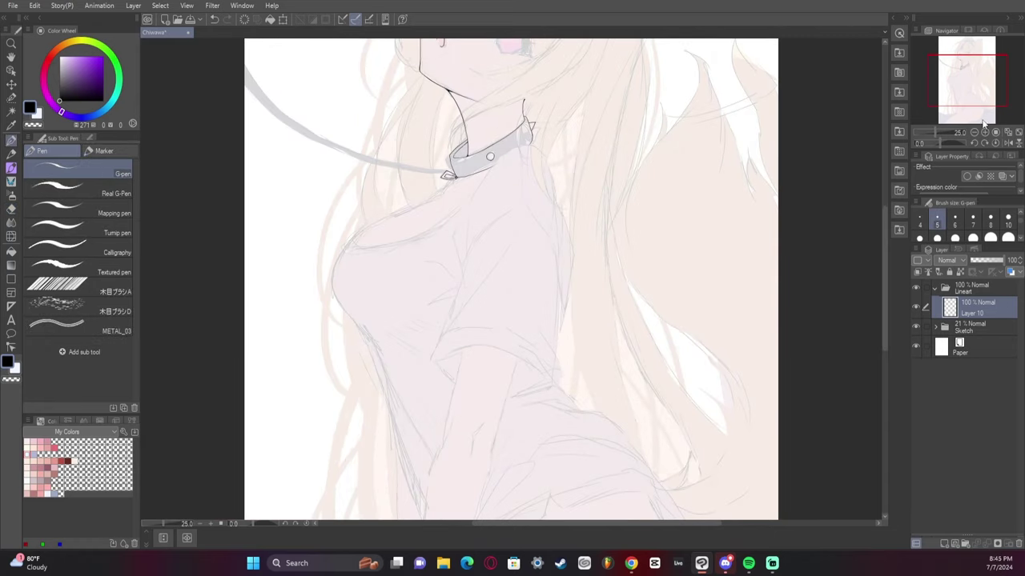
pyautogui.scroll(-2, 1019, 141)
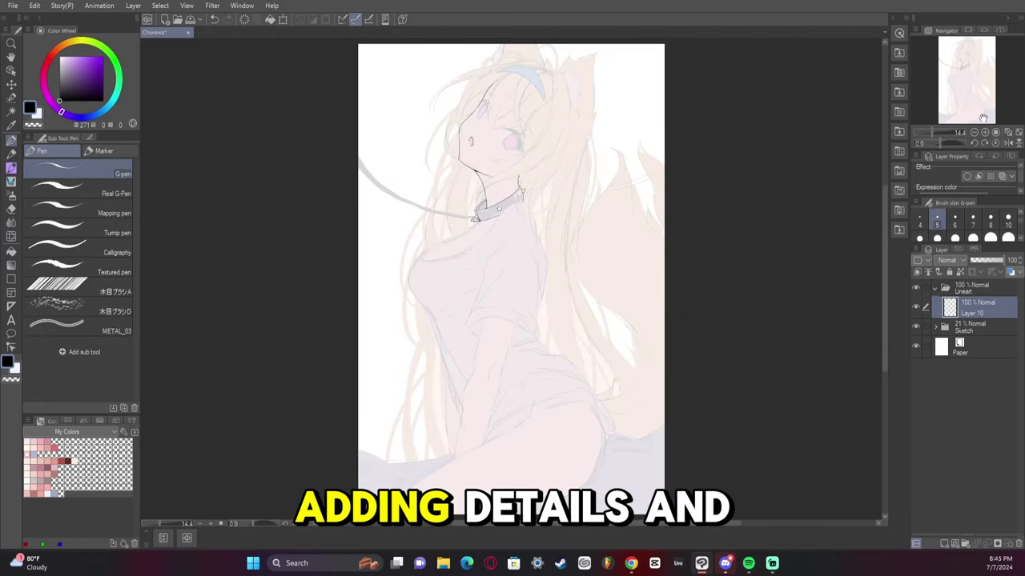
# Ink both edges of the curved leash from the page edge to the collar clasp
pyautogui.scroll(3, 950, 108)
pyautogui.moveTo(709, 140); pyautogui.dragTo(528, 386)
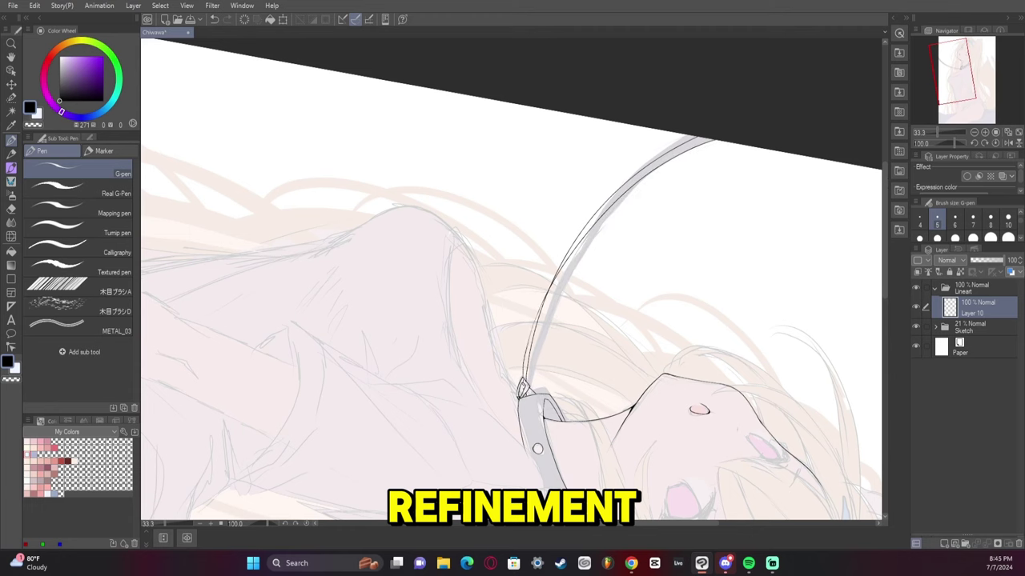
pyautogui.scroll(-2, 956, 100)
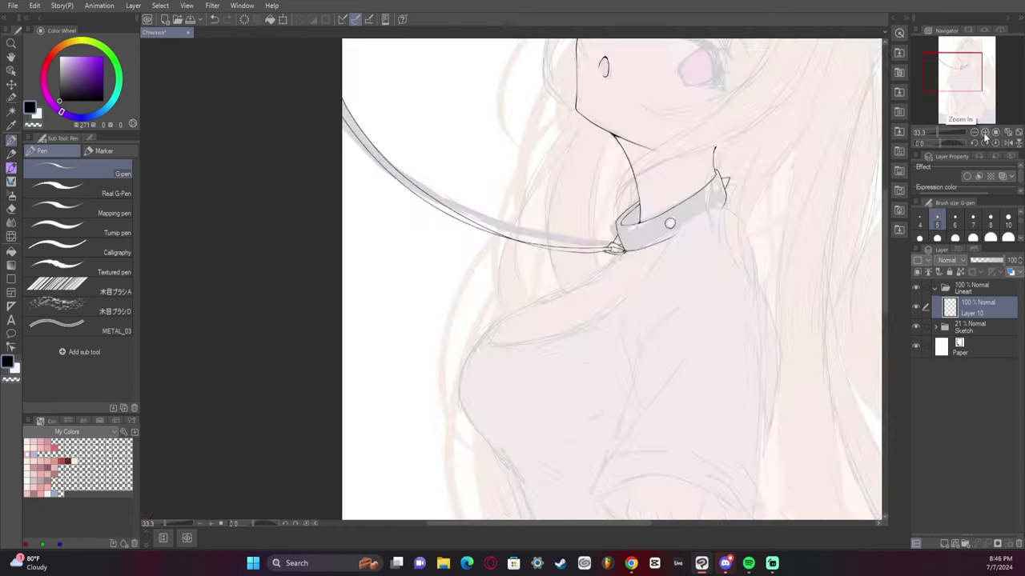
# Ink the shirt's neckline, the shoulder seams and the front fold lines of the sleeve
pyautogui.scroll(1, 957, 100)
pyautogui.moveTo(964, 89); pyautogui.dragTo(956, 100)
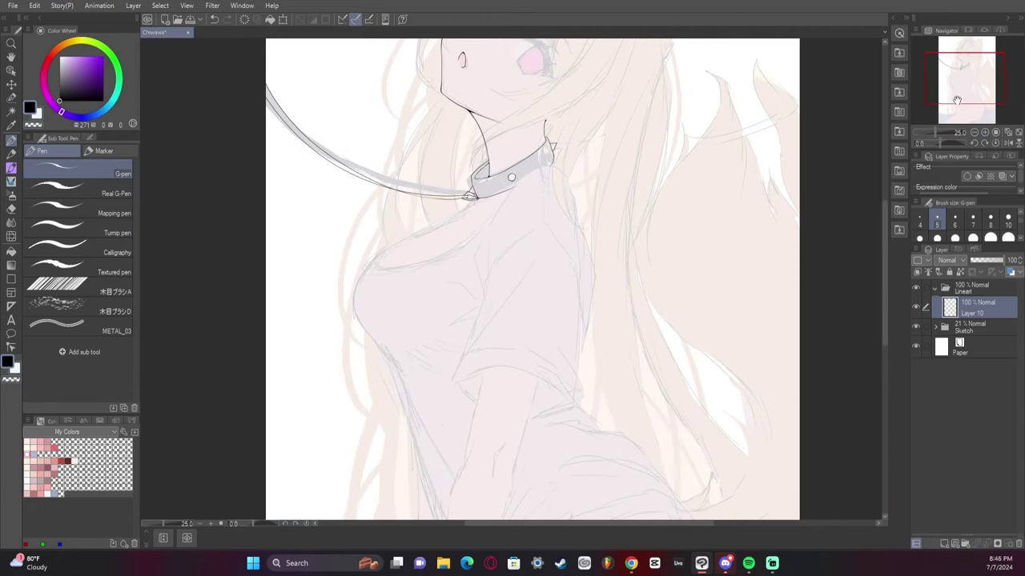
pyautogui.click(980, 133)
pyautogui.moveTo(333, 267); pyautogui.dragTo(479, 202)
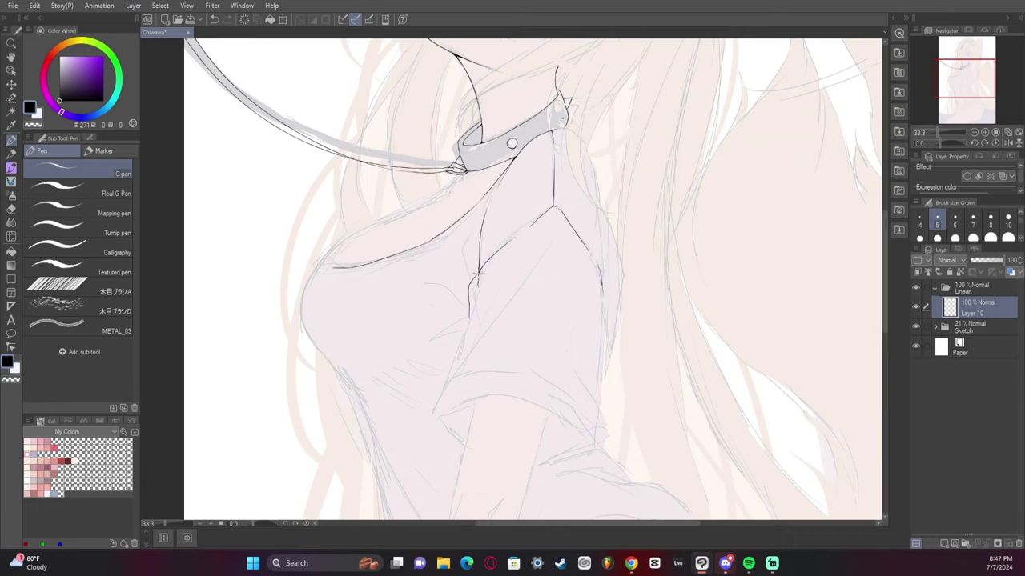
pyautogui.press('h')
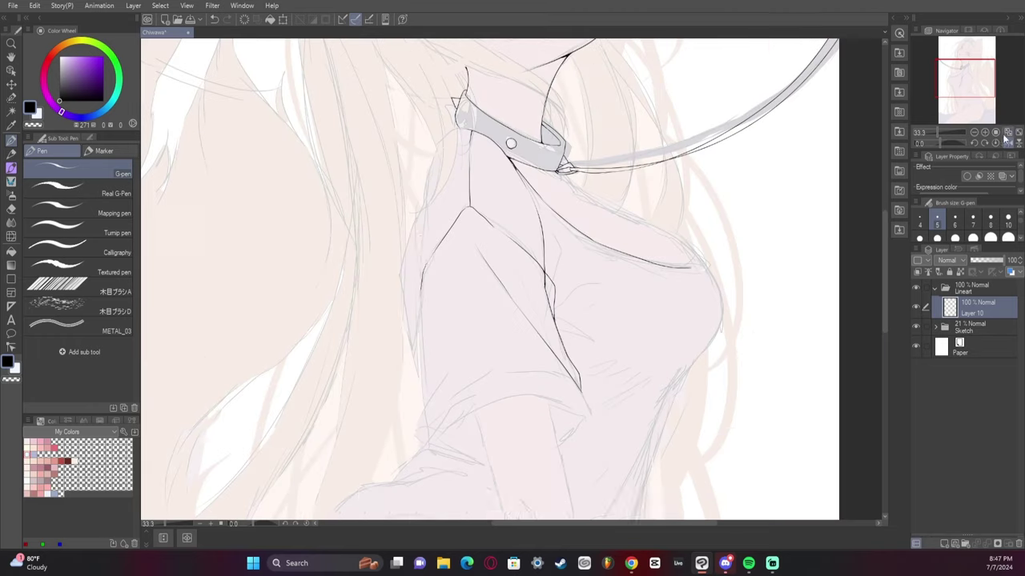
# Ink the shoulder curve, the sleeve's outer edge and the double-lined cuff at its opening
pyautogui.moveTo(418, 290); pyautogui.dragTo(429, 448)
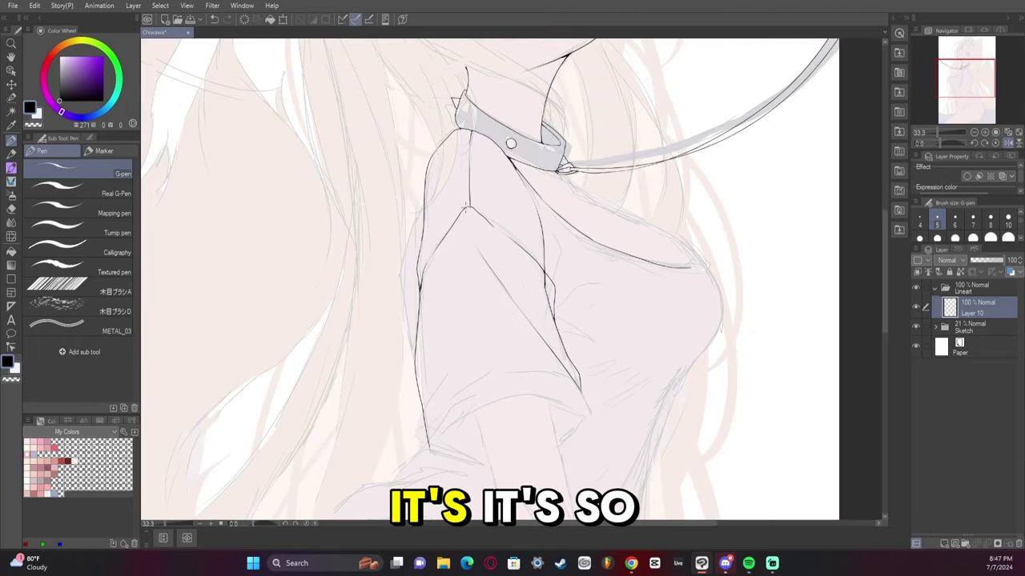
pyautogui.moveTo(512, 280)
pyautogui.mouseDown()
pyautogui.moveTo(496, 240)
pyautogui.moveTo(448, 337)
pyautogui.mouseUp()
pyautogui.moveTo(626, 191)
pyautogui.mouseDown()
pyautogui.moveTo(609, 292)
pyautogui.moveTo(655, 350)
pyautogui.mouseUp()
pyautogui.hotkey('ctrl', 'shift', 'r')
pyautogui.hotkey('ctrl', '0')
pyautogui.scroll(3, 766, 274)
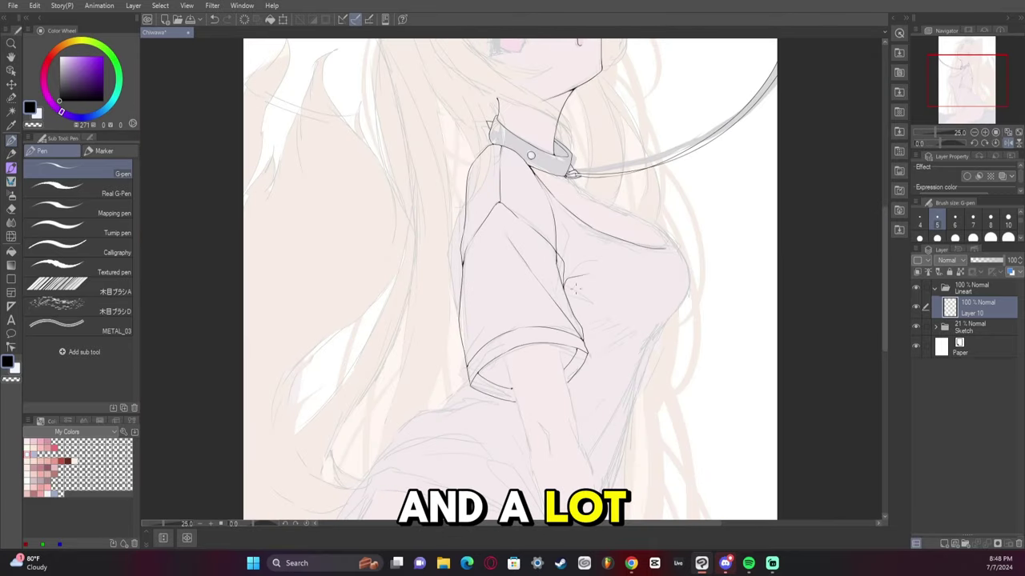
# Add the neckline's second edge and armpit folds, and ink the shirt's front contour over the chest
pyautogui.press('h')
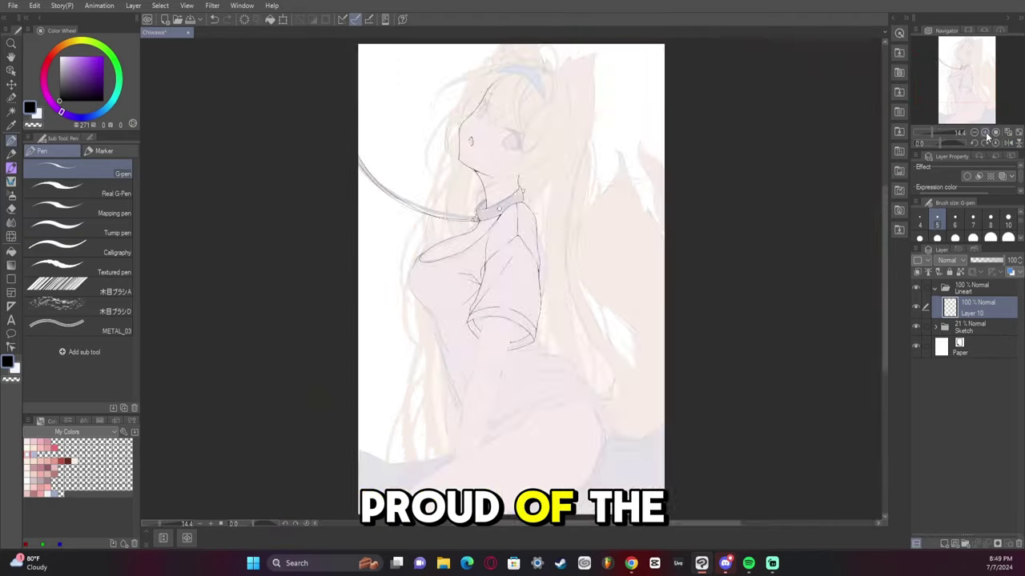
pyautogui.press('h')
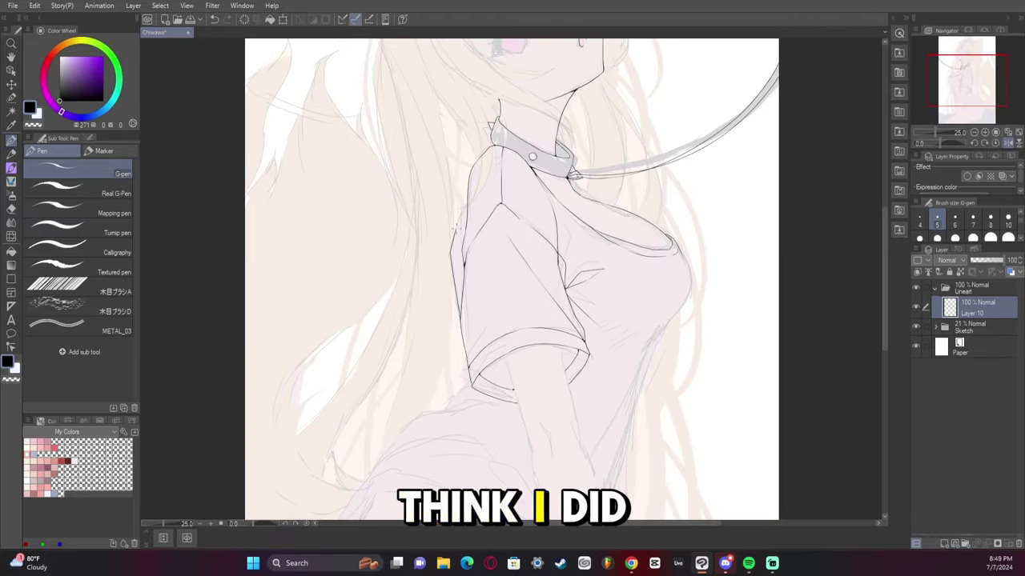
pyautogui.press('h')
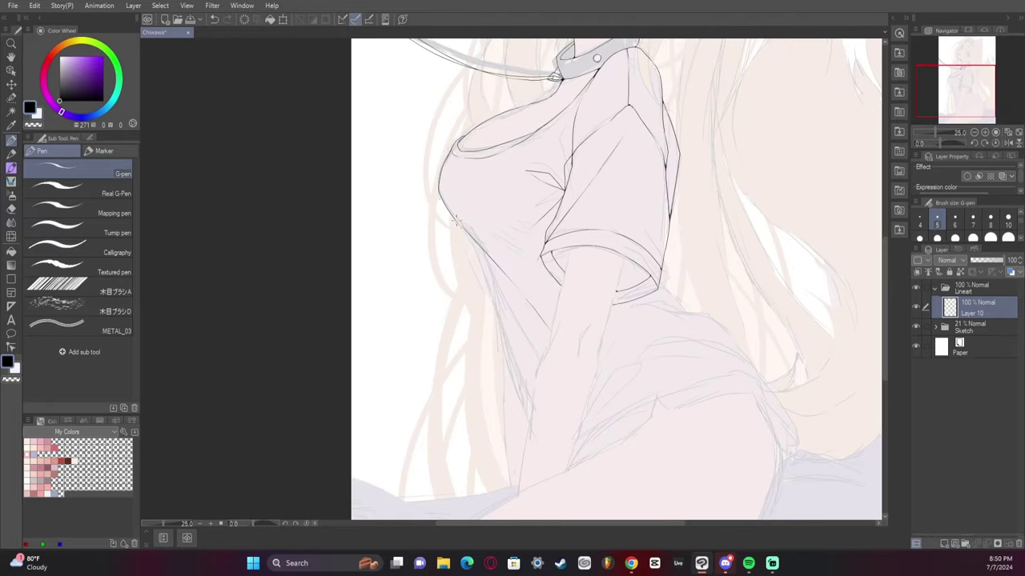
# Ink the shirt's front edge down to the waist and the straight arm with its elbow crease
pyautogui.press('h')
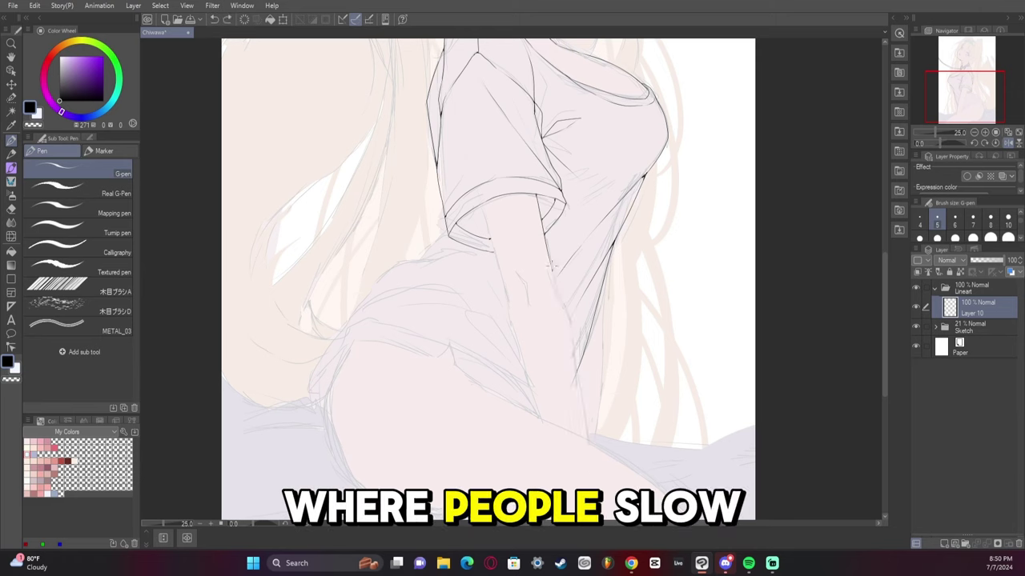
pyautogui.moveTo(482, 207); pyautogui.dragTo(539, 418)
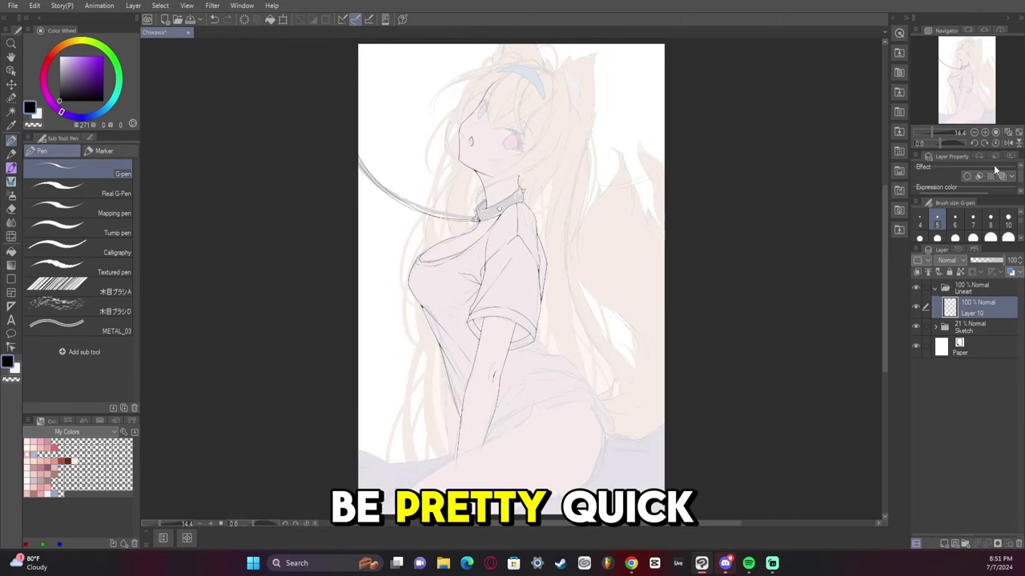
pyautogui.click(1007, 145)
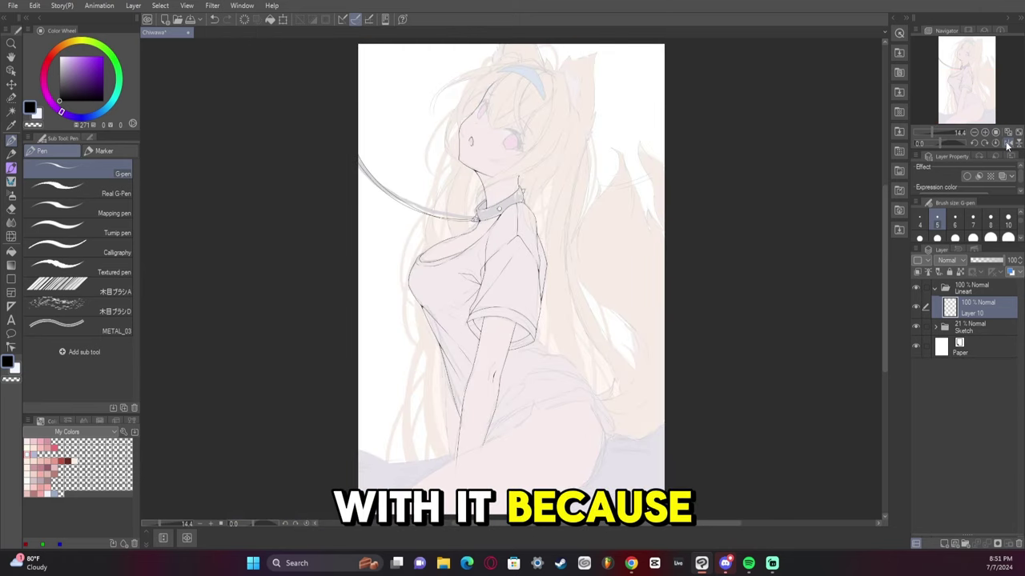
pyautogui.click(1007, 144)
# Ink the shirt's lower back contour, the waist folds and the upper line of its hem
pyautogui.press('j')
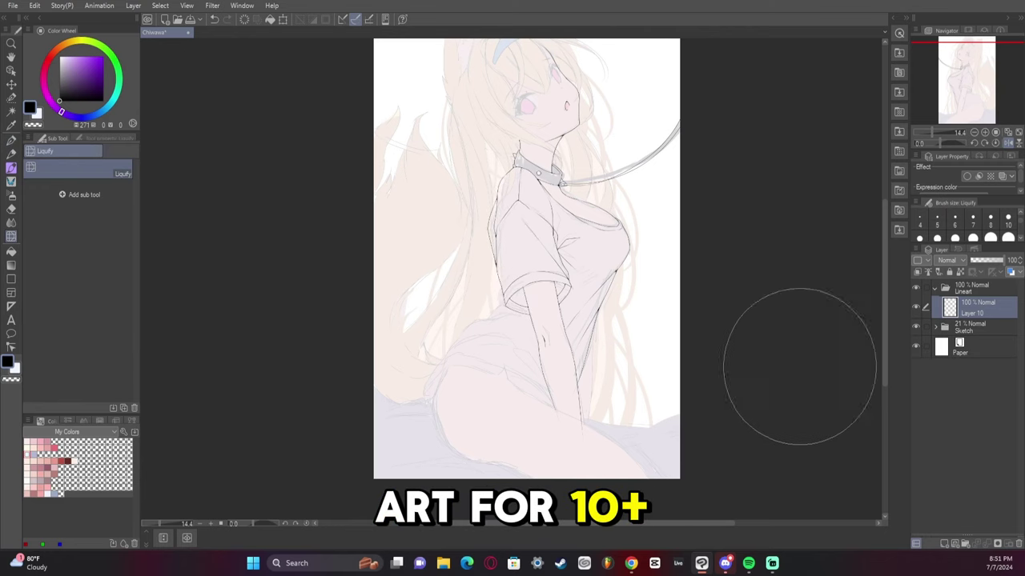
pyautogui.press('p')
pyautogui.hotkey('ctrl', '+')
pyautogui.hotkey('ctrl', '+')
pyautogui.hotkey('ctrl', '+')
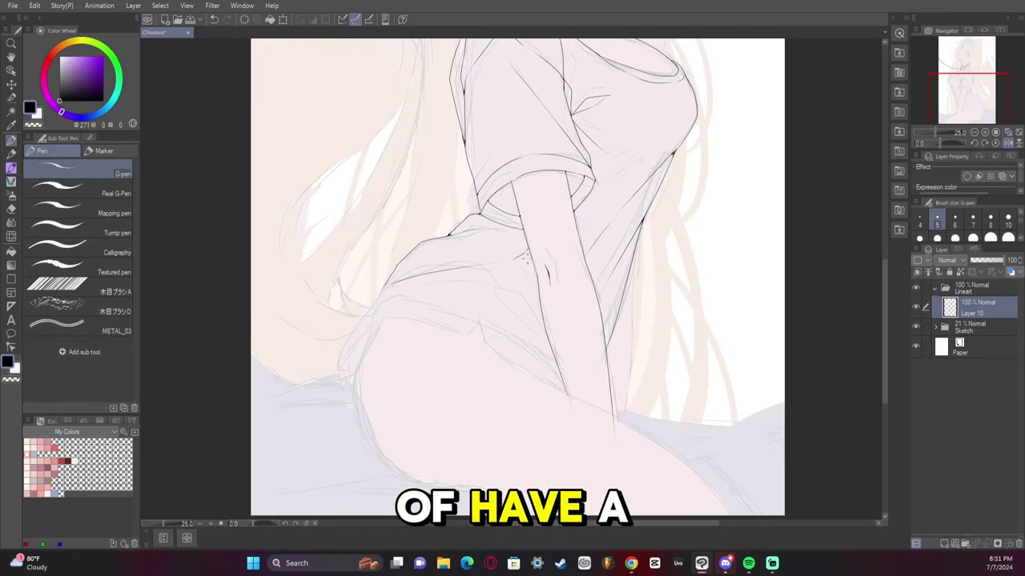
pyautogui.press('h')
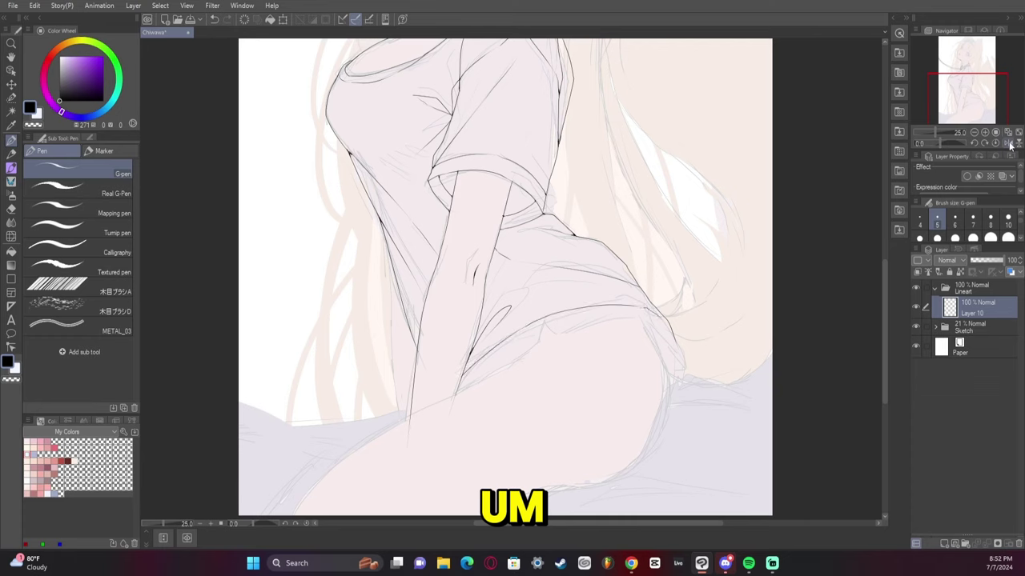
# Ink the shirt's notched lower hem with its folded edge, and outline the hip and thigh below it
pyautogui.click(1009, 144)
pyautogui.press('h')
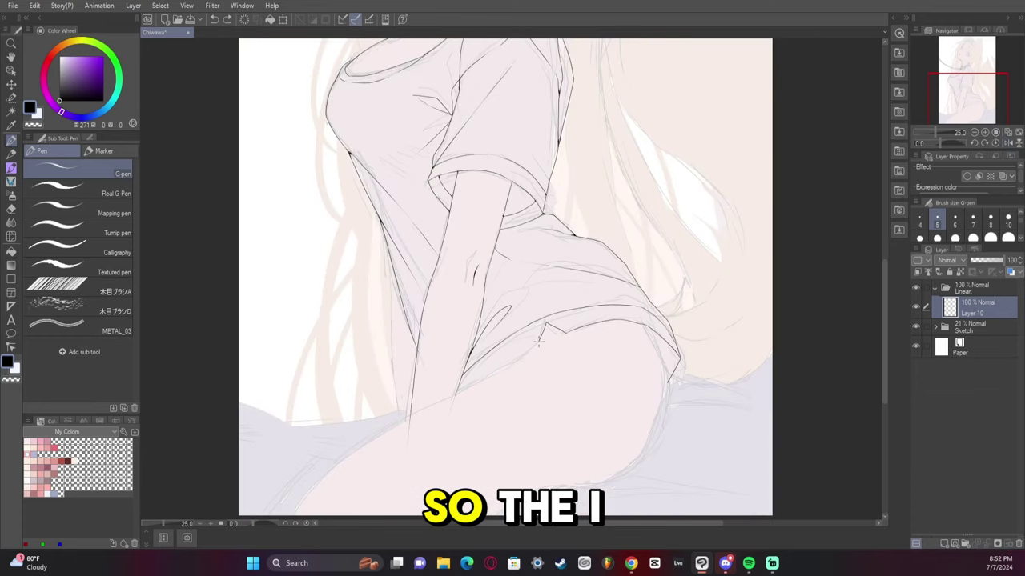
pyautogui.press('h')
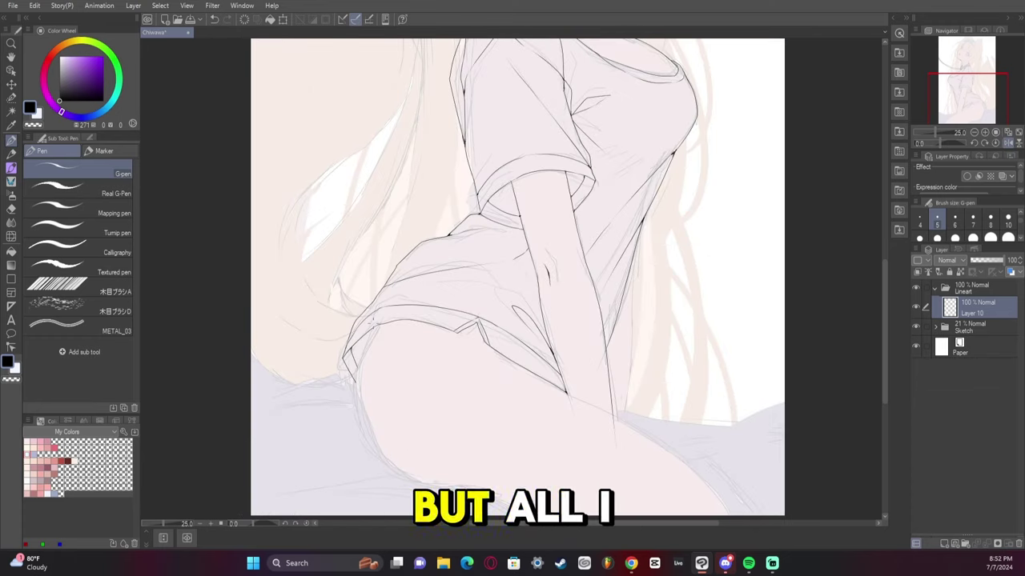
pyautogui.click(1016, 134)
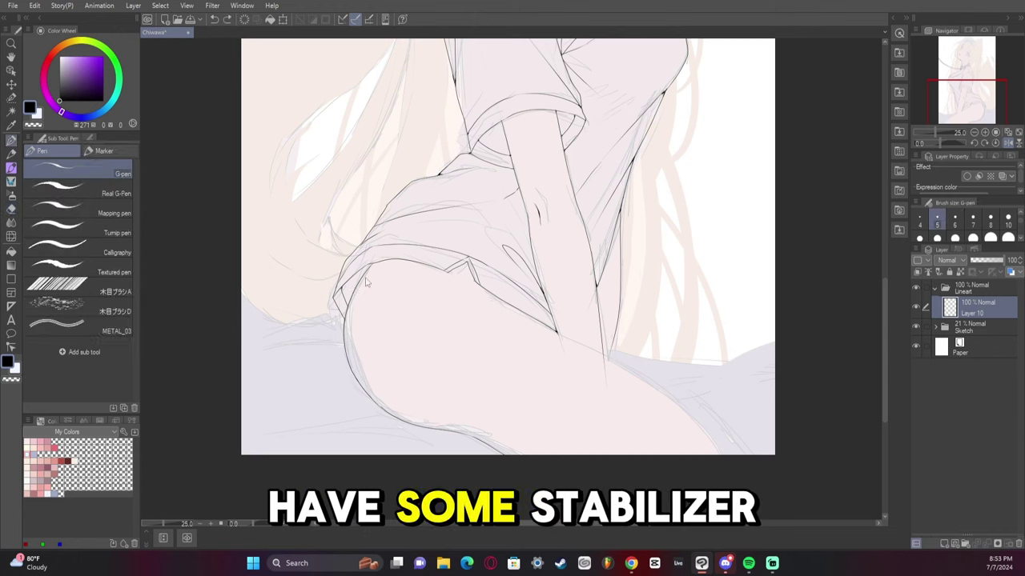
# Ink the long hair strands framing the side of the face on a new Layer 11 with a size 4 G-pen
pyautogui.press('g')
pyautogui.click(89, 139)
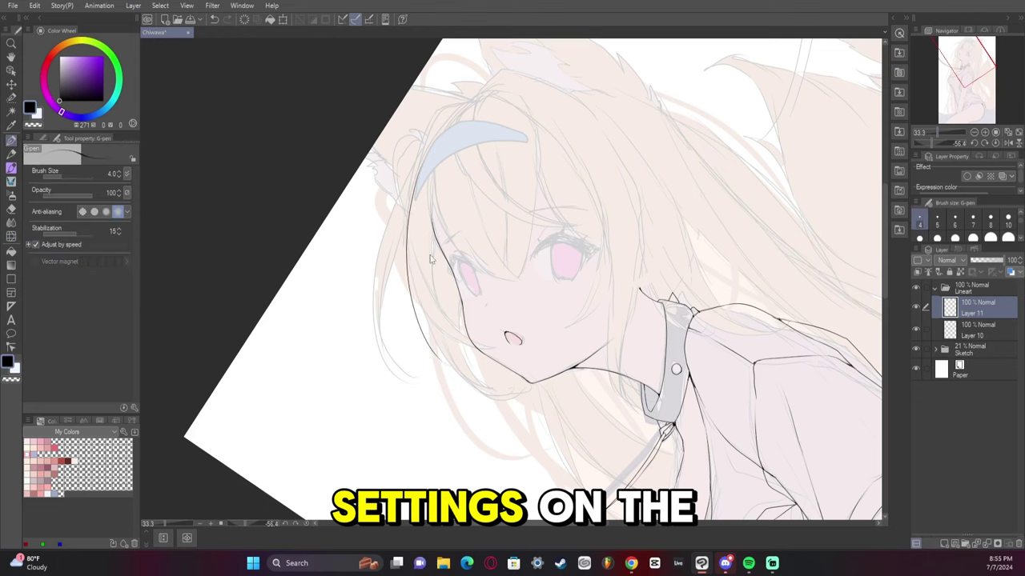
pyautogui.moveTo(457, 383)
pyautogui.mouseDown()
pyautogui.moveTo(502, 387)
pyautogui.moveTo(457, 338)
pyautogui.moveTo(502, 389)
pyautogui.moveTo(472, 385)
pyautogui.mouseUp()
pyautogui.moveTo(448, 332); pyautogui.dragTo(470, 363)
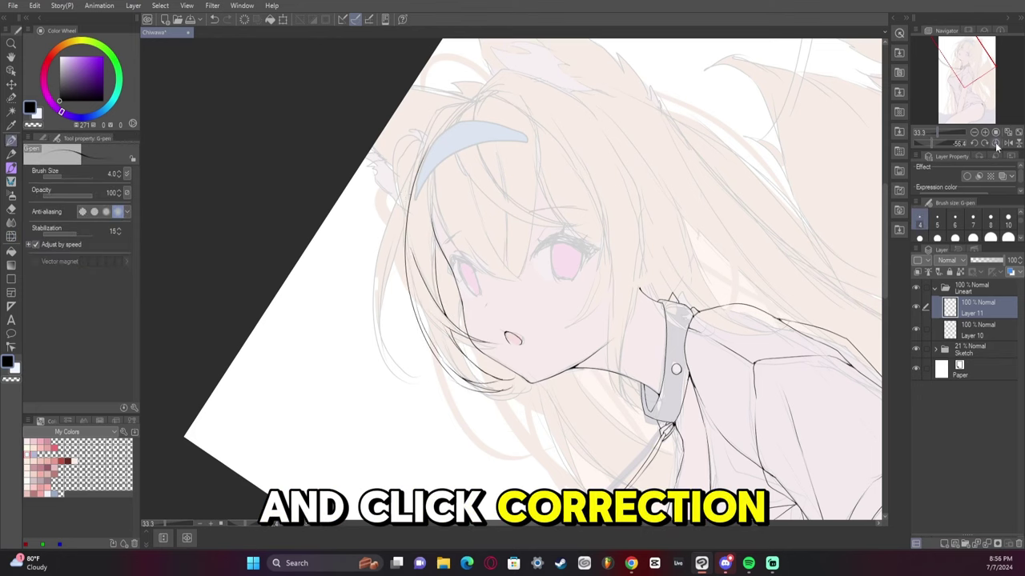
pyautogui.hotkey('ctrl', '0')
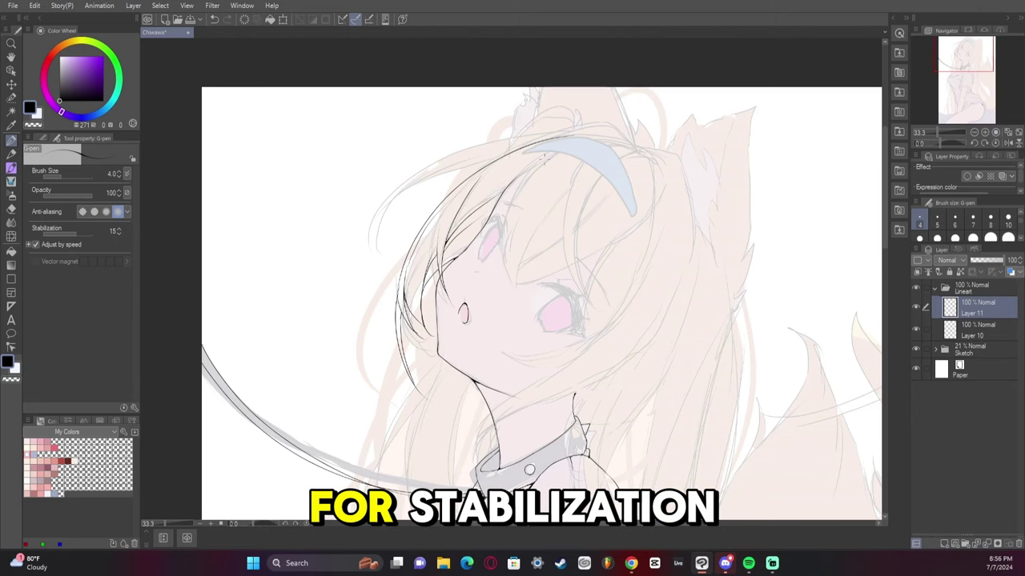
# Ink the bangs across the forehead and the long loose strands sweeping forward from the crown on a new Layer 12
pyautogui.press('e')
pyautogui.press('p')
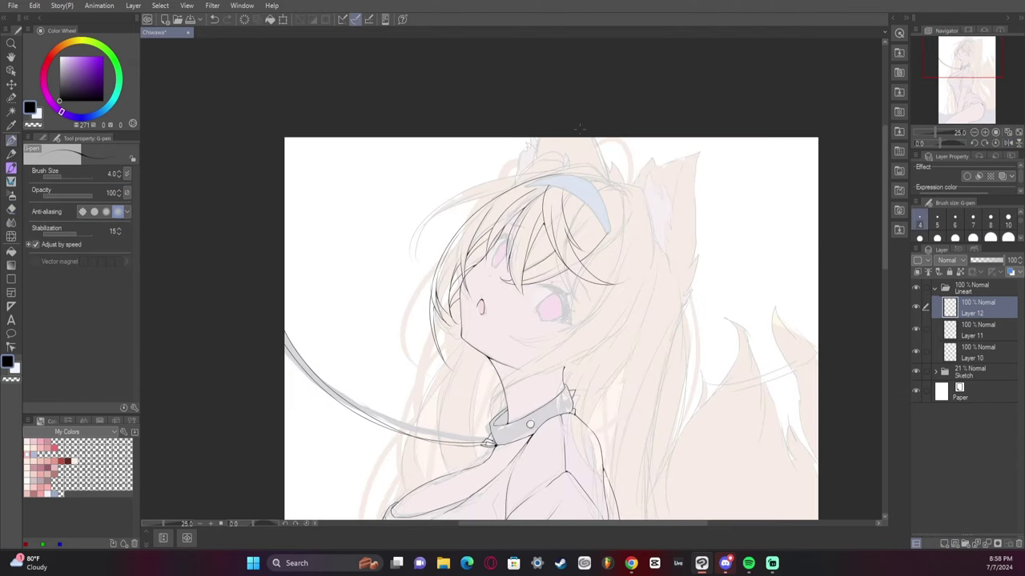
pyautogui.moveTo(644, 183); pyautogui.dragTo(426, 319)
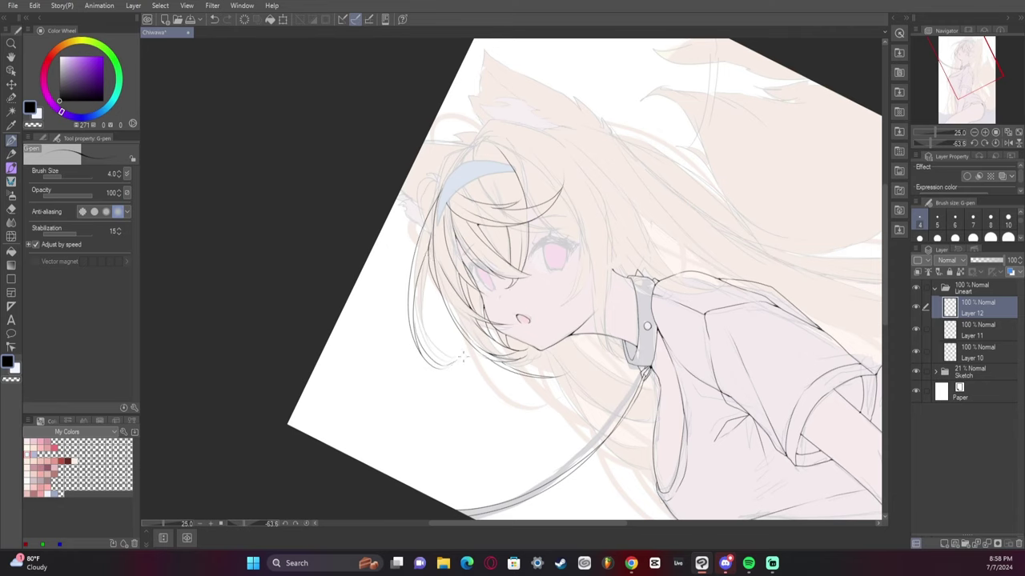
pyautogui.click(997, 145)
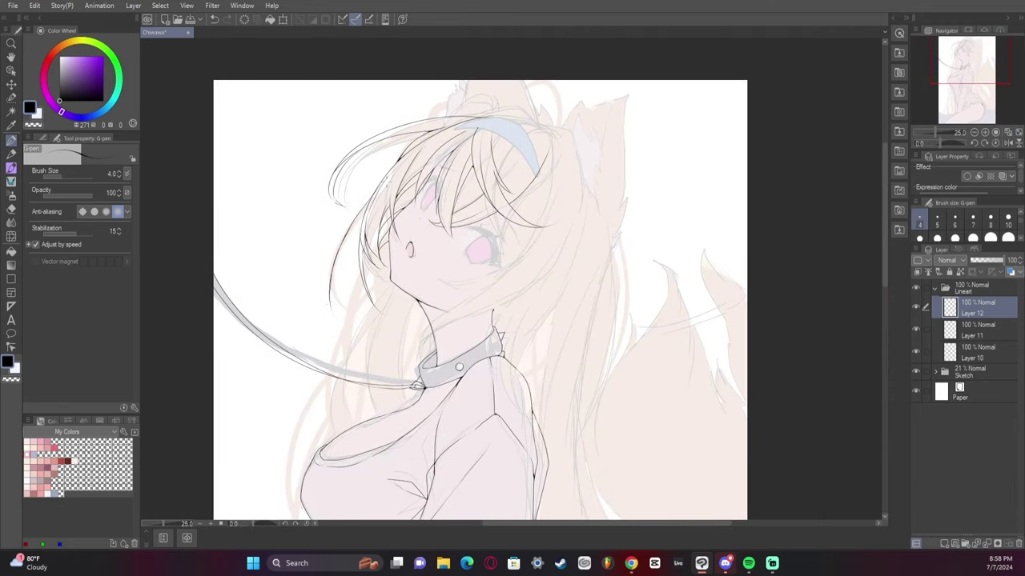
# Ink the headband and the hair strands crossing over and around it on a new Layer 13
pyautogui.hotkey('ctrl', 'shift', 'n')
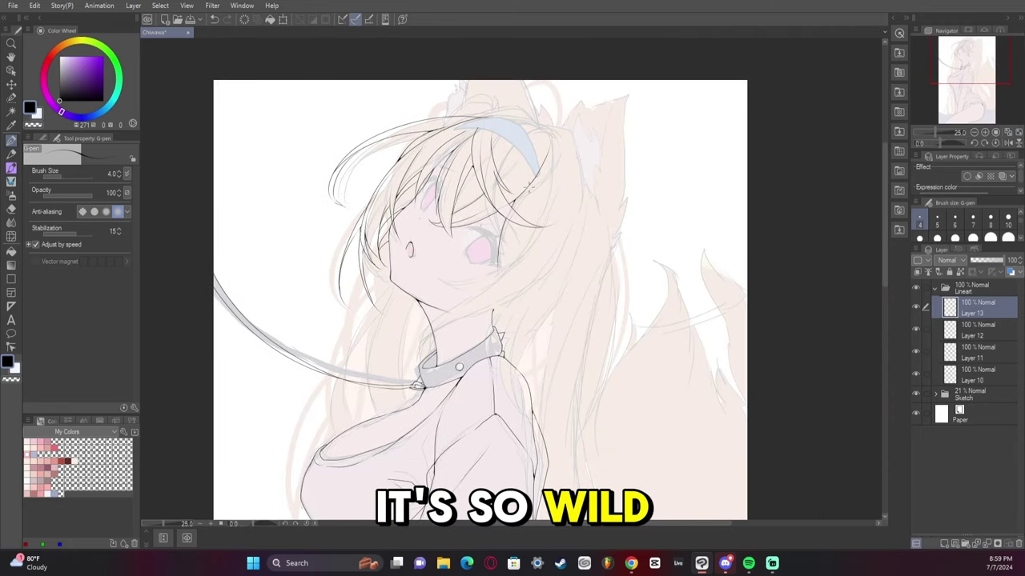
pyautogui.press('h')
pyautogui.moveTo(538, 122); pyautogui.dragTo(501, 120)
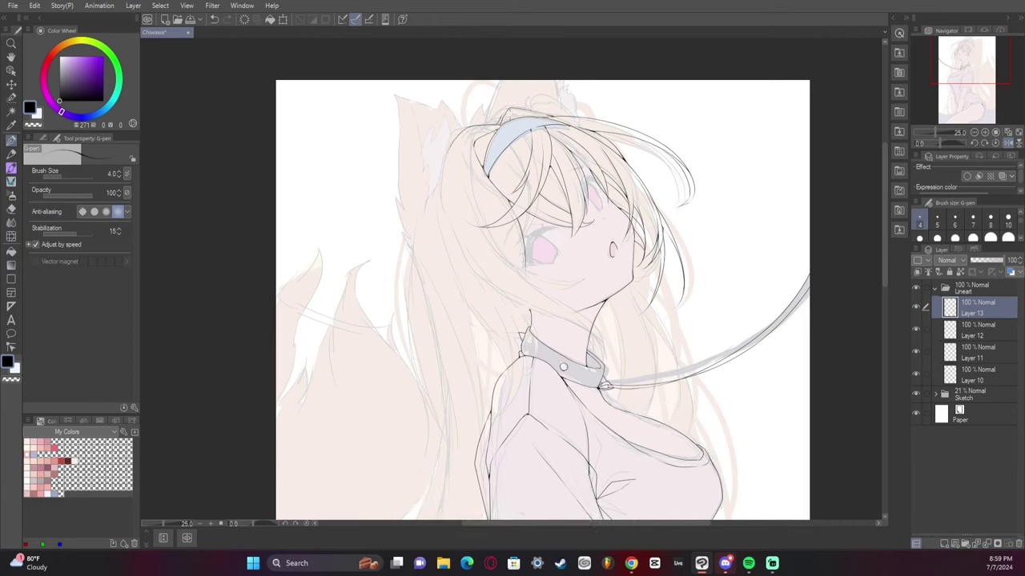
pyautogui.press('h')
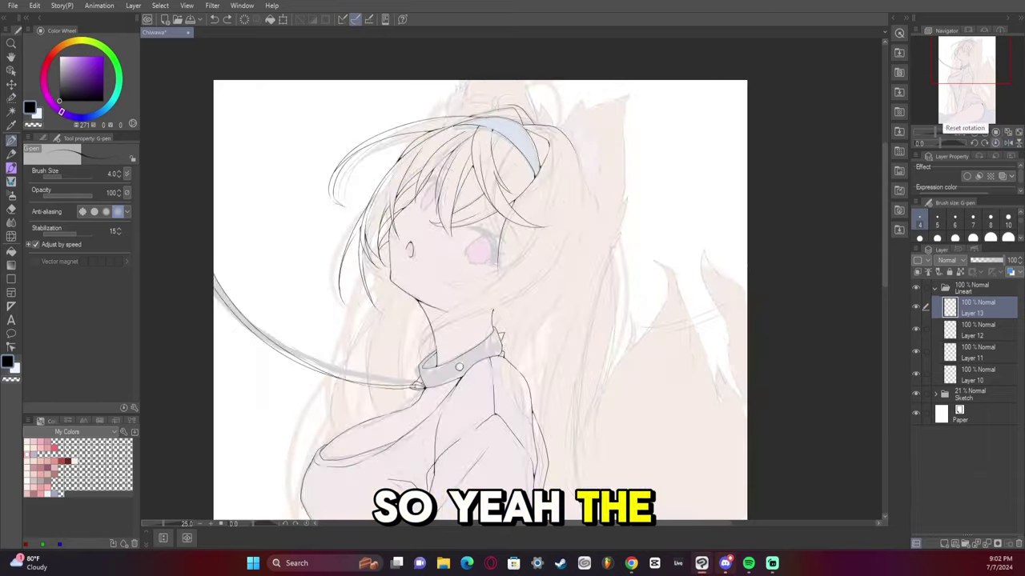
# Add a new Layer 14 and ink the side locks falling from the headband past the cheek to the collar
pyautogui.moveTo(500, 351); pyautogui.dragTo(528, 236)
pyautogui.hotkey('ctrl', 'shift', 'n')
pyautogui.press('e')
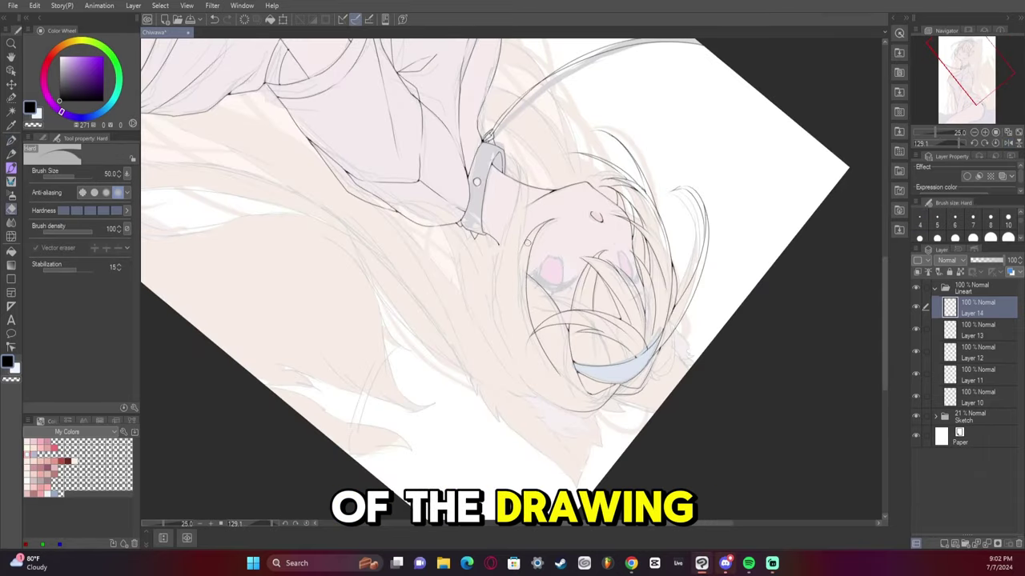
pyautogui.hotkey('alt', '[')
pyautogui.press('p')
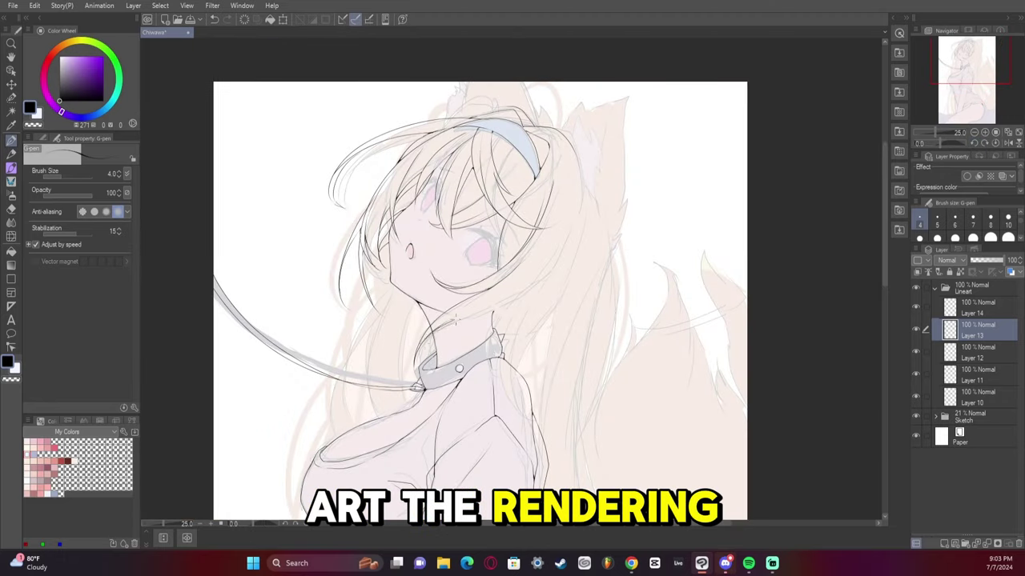
# Erase the body lines on Layer 10 where the side locks overlap the neck and collar
pyautogui.hotkey('alt', '[')
pyautogui.hotkey('alt', '[')
pyautogui.hotkey('alt', '[')
pyautogui.press('e')
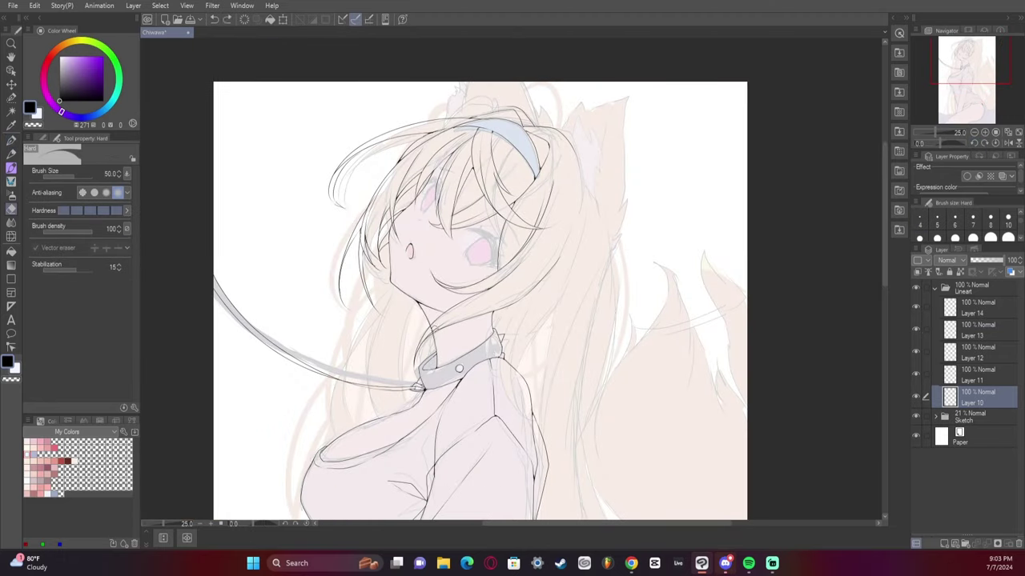
# Merge Layers 14 and 13 down into Layer 12 and return to the G-pen
pyautogui.press('p')
pyautogui.hotkey('alt', ']')
pyautogui.hotkey('alt', ']')
pyautogui.hotkey('alt', ']')
pyautogui.hotkey('alt', ']')
pyautogui.hotkey('ctrl', 'e')
pyautogui.hotkey('ctrl', 'e')
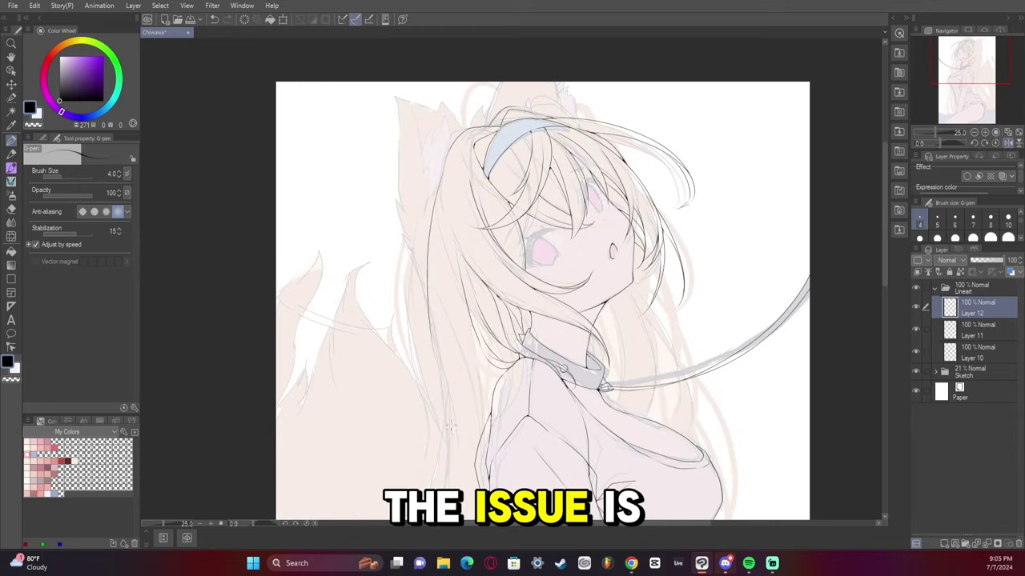
# Ink the long back hair and the animal ears with their jagged inner fur
pyautogui.press('h')
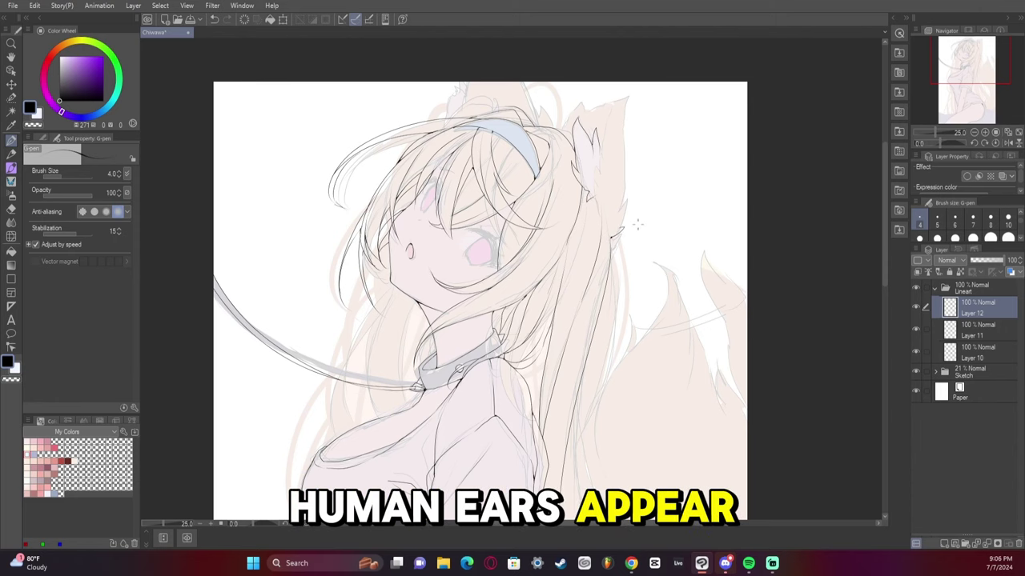
pyautogui.click(1002, 146)
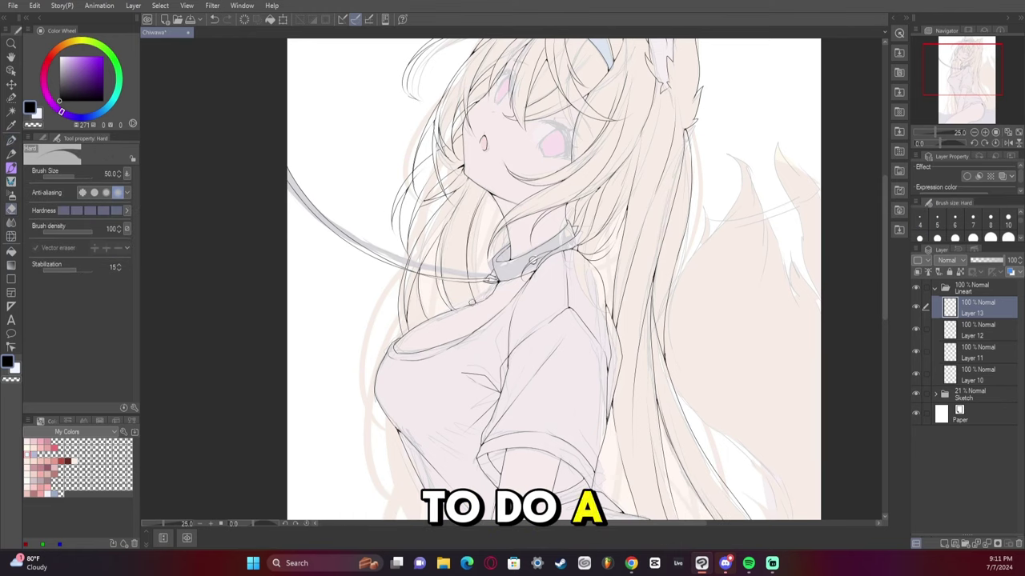
# Ink the long hair strands hanging from behind the chin down past the chest to the bed on Layer 13
pyautogui.press('p')
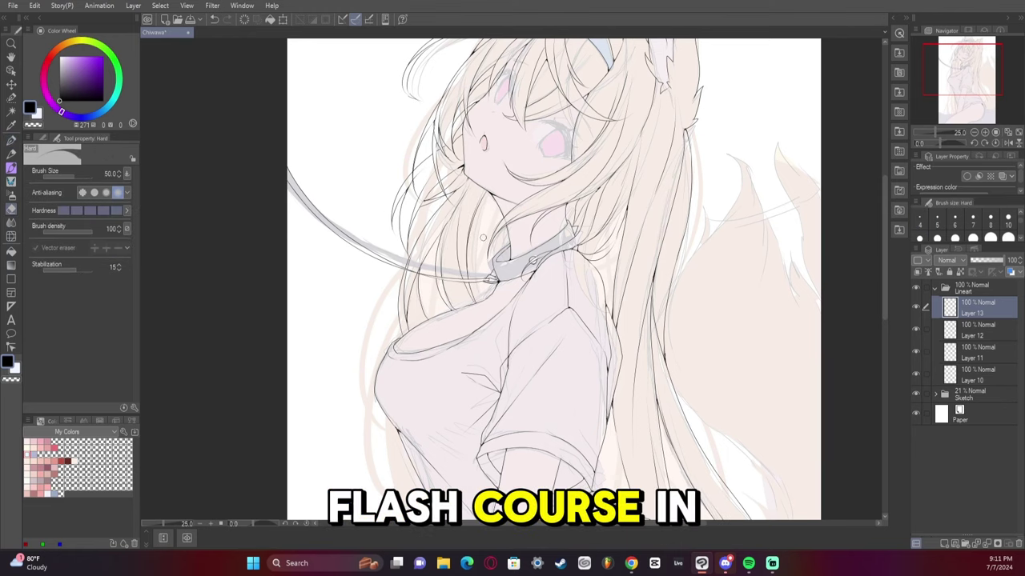
pyautogui.press('e')
pyautogui.press('p')
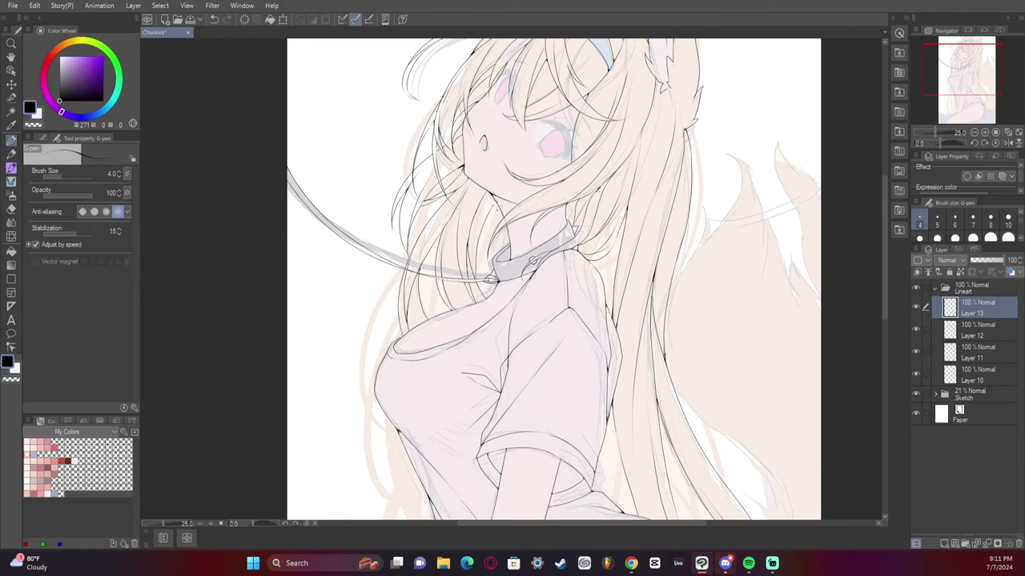
pyautogui.hotkey('ctrl', '0')
pyautogui.press('h')
pyautogui.press('h')
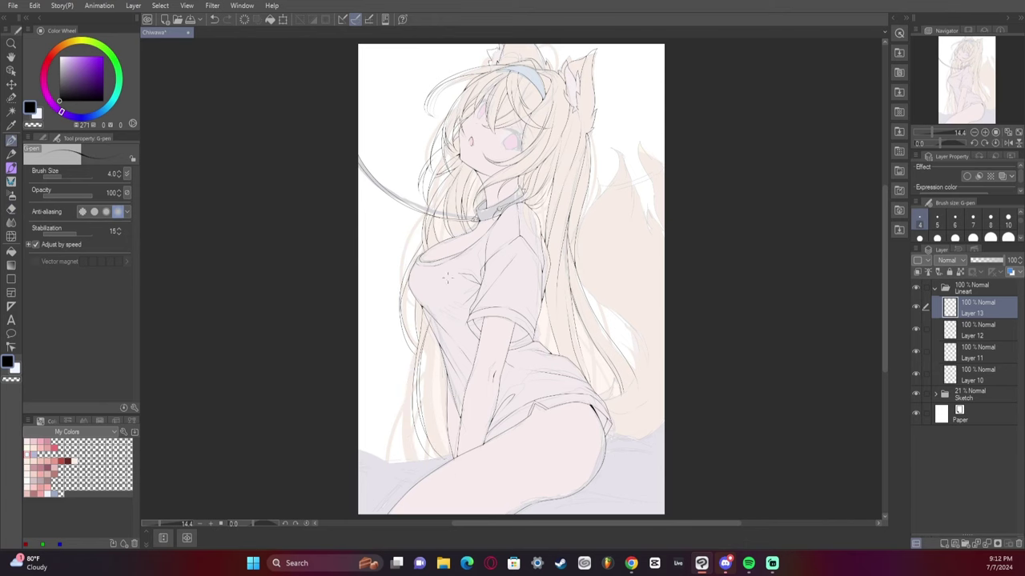
pyautogui.moveTo(408, 397); pyautogui.dragTo(388, 458)
# Clean up the stray hair lines with the hard eraser and merge the upper hair layers down into Layer 11
pyautogui.press('e')
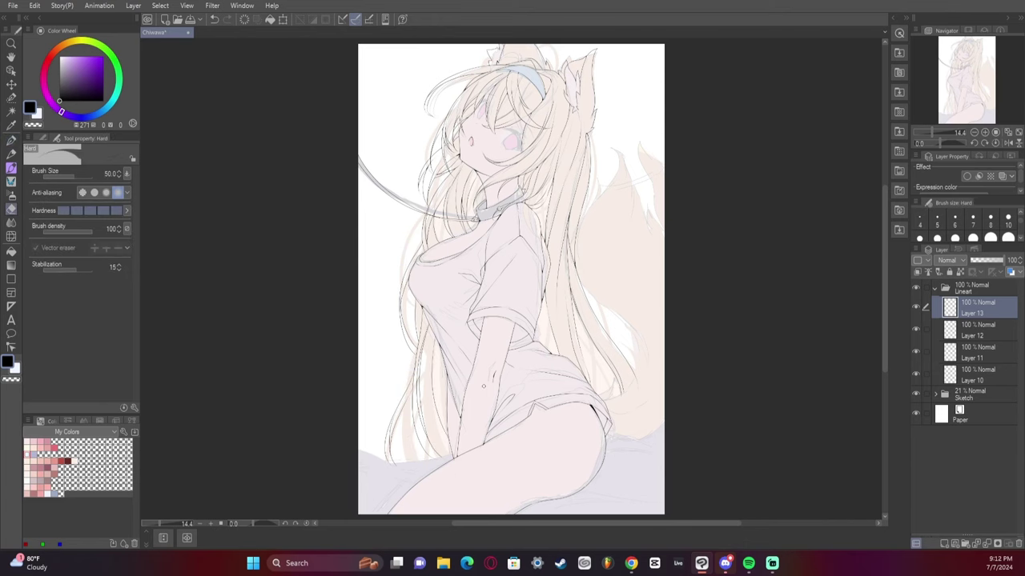
pyautogui.moveTo(483, 386); pyautogui.dragTo(483, 208)
pyautogui.hotkey('ctrl', 'e')
pyautogui.hotkey('ctrl', 'e')
pyautogui.press('p')
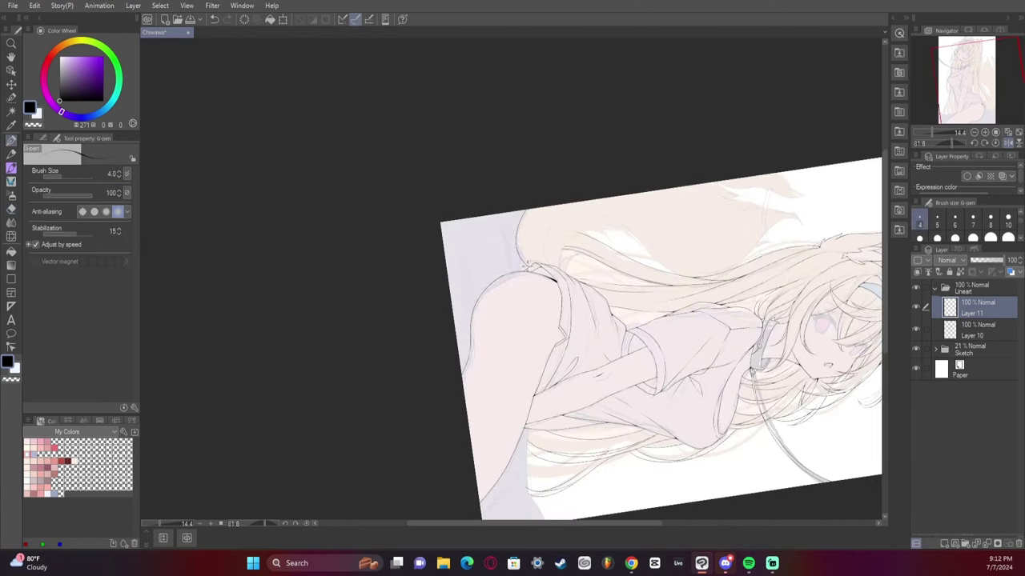
# Ink the tail's large curved outline from behind the hip up along the back hair on Layer 11
pyautogui.moveTo(468, 221)
pyautogui.mouseDown()
pyautogui.moveTo(505, 262)
pyautogui.moveTo(560, 240)
pyautogui.mouseUp()
pyautogui.press('e')
pyautogui.press('p')
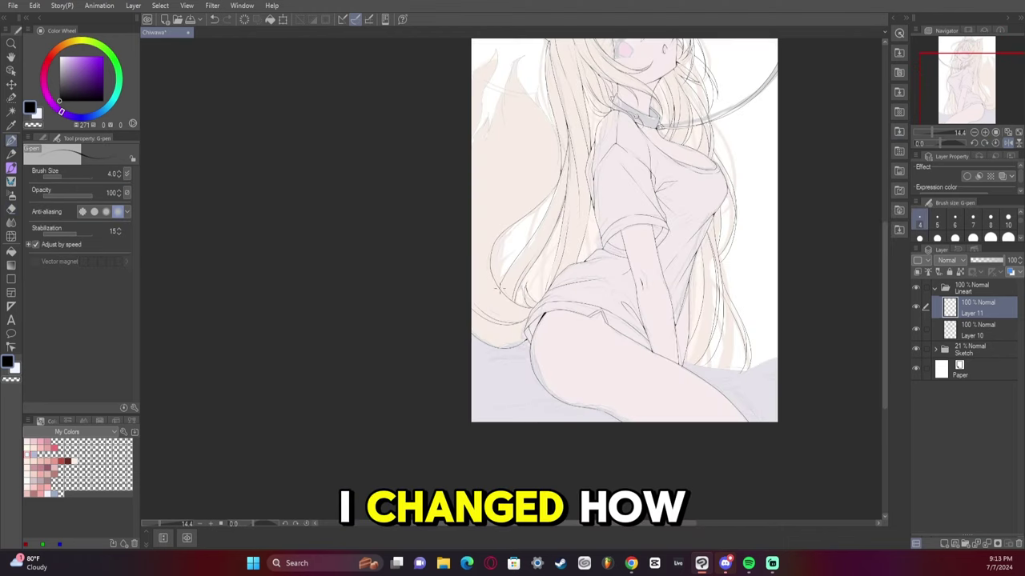
pyautogui.moveTo(559, 80); pyautogui.dragTo(606, 281)
pyautogui.moveTo(573, 194); pyautogui.dragTo(548, 317)
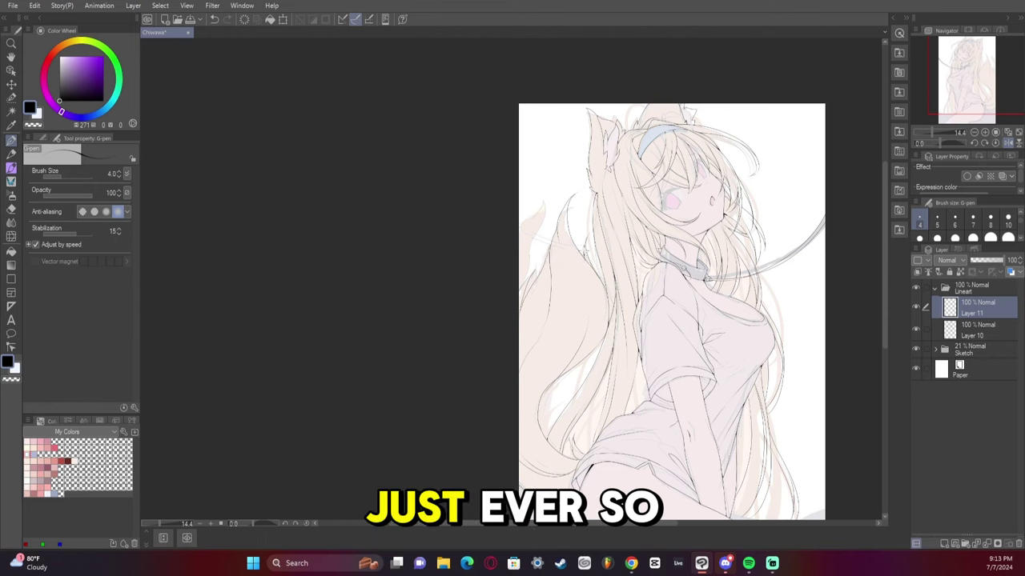
# Ink the pointed, fluffy tips at the upper end of the tail
pyautogui.press('h')
pyautogui.scroll(2, 517, 193)
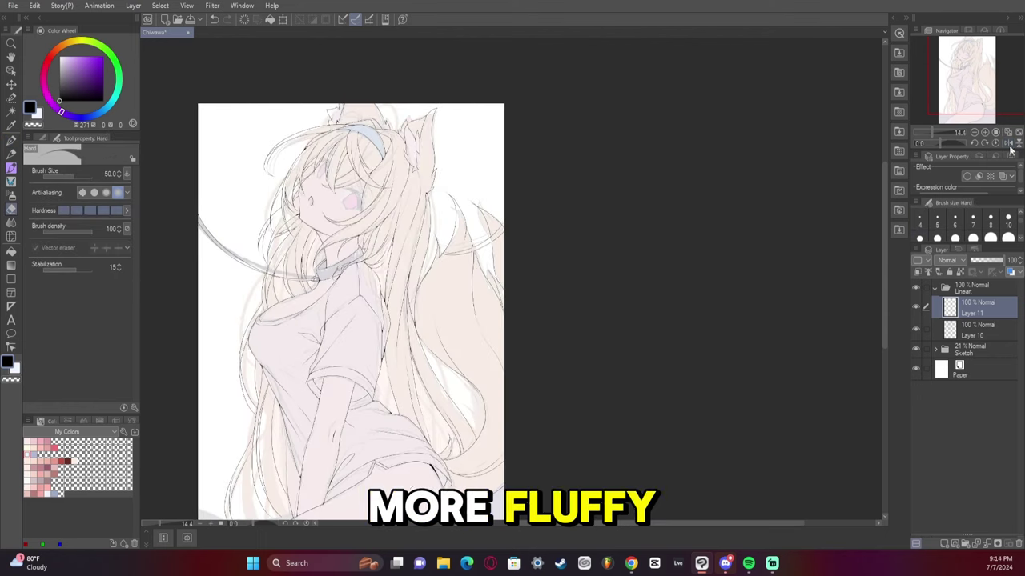
pyautogui.moveTo(516, 192); pyautogui.dragTo(646, 166)
pyautogui.scroll(2, 673, 132)
# Ink the bedding's edge and fabric folds on both sides of the thigh on a new Layer 12
pyautogui.hotkey('ctrl', 'shift', 'n')
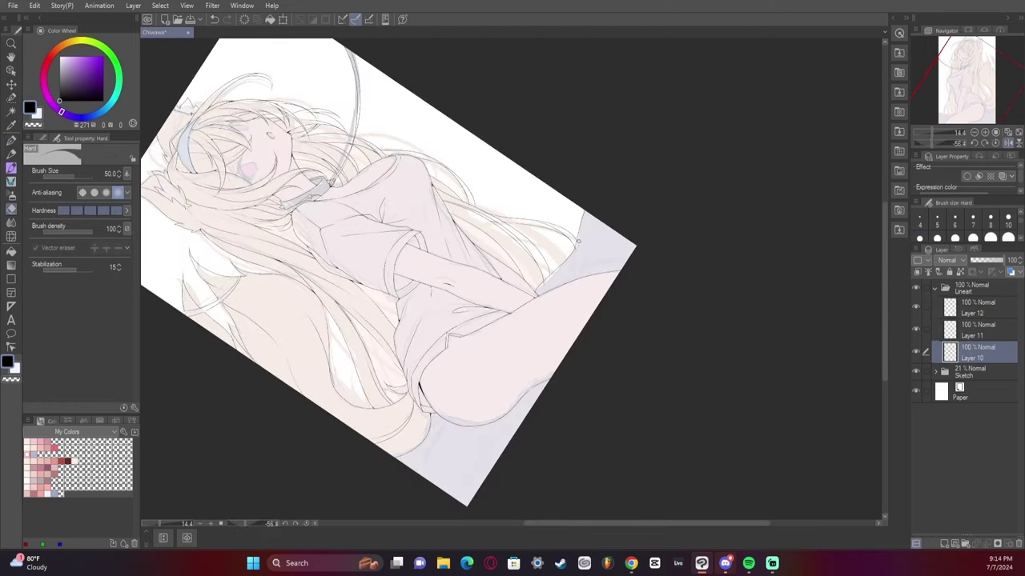
pyautogui.press('@')
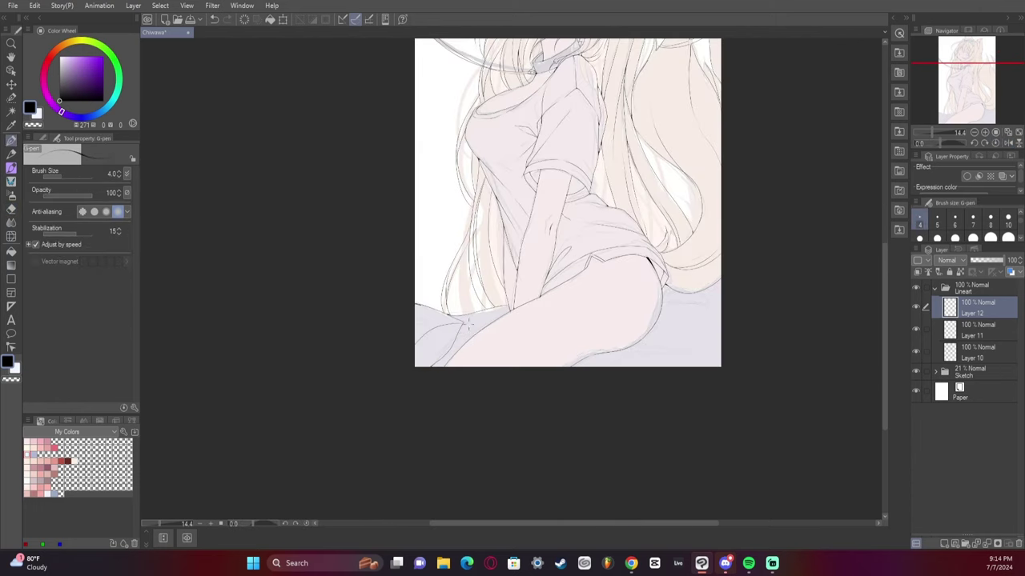
pyautogui.click(1006, 132)
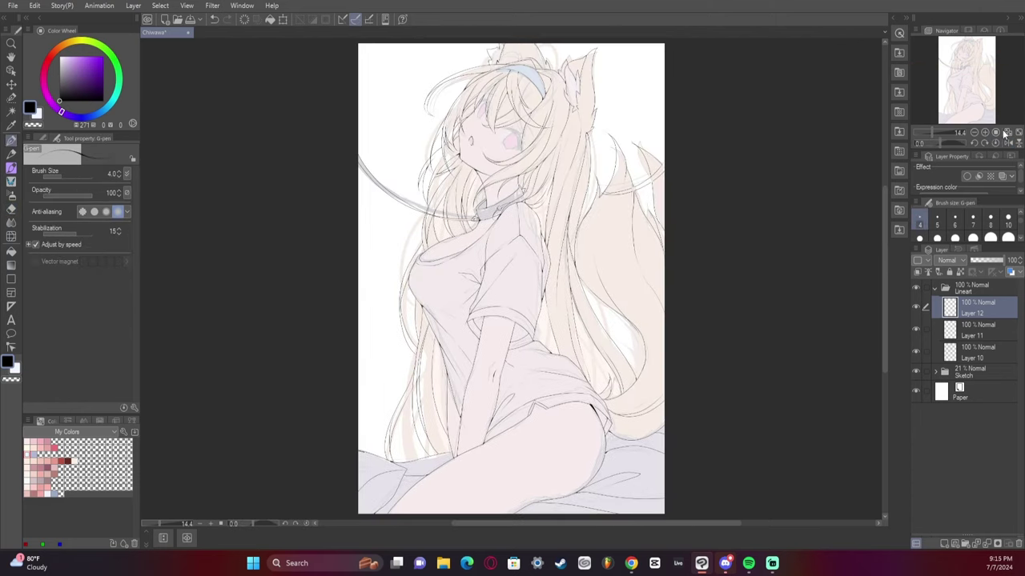
# Merge the line layers into Layer 10 and add a folder named Eyes with a new Layer 11 inside the Lineart folder
pyautogui.click(983, 544)
pyautogui.write('Eyes')
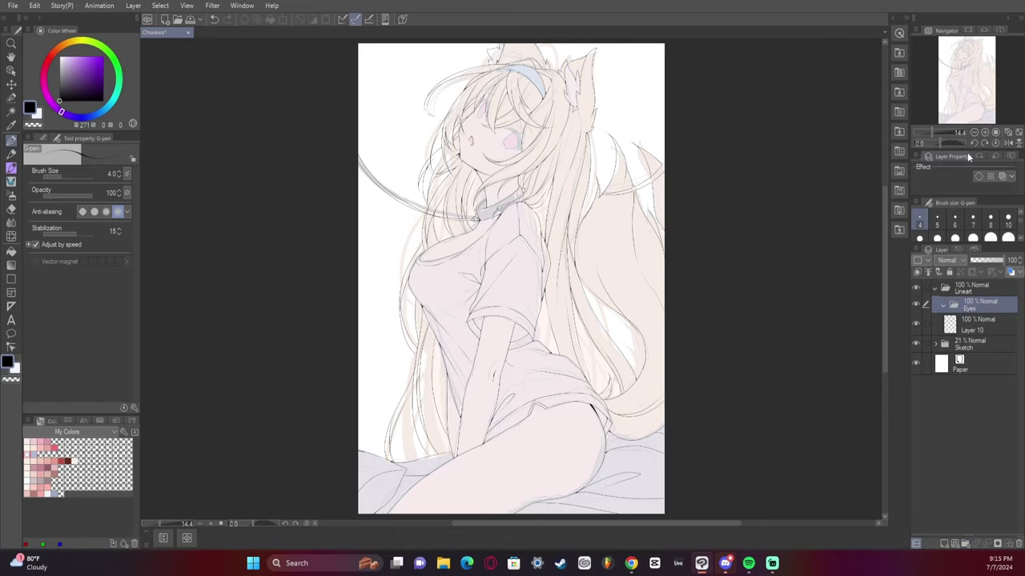
pyautogui.scroll(5, 511, 279)
pyautogui.press('-')
pyautogui.press('-')
pyautogui.press('-')
pyautogui.press('-')
pyautogui.click(986, 324)
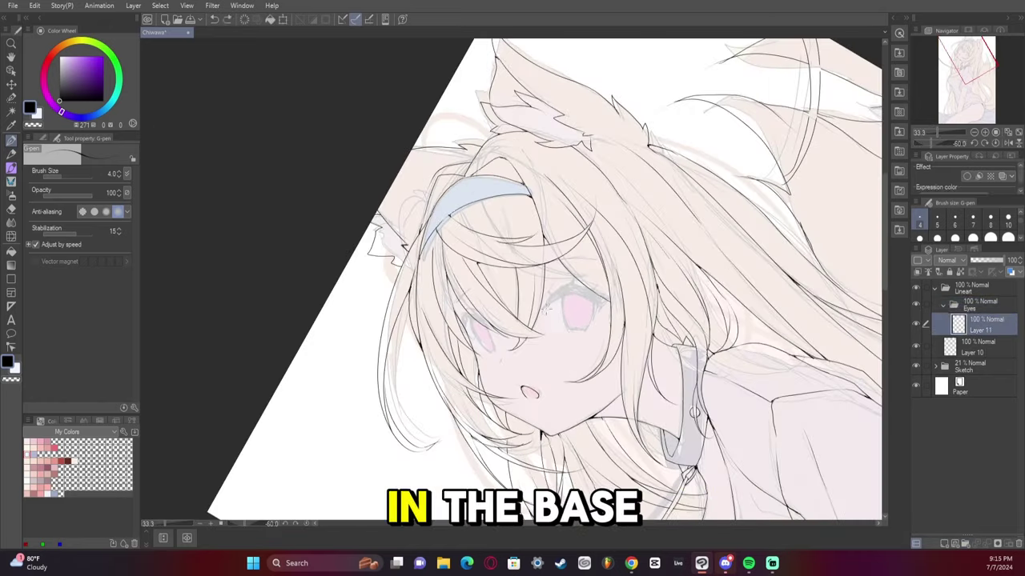
# Ink the nearer eye's upper lash line as a thick solid black shape with pointed lashes
pyautogui.click(978, 143)
pyautogui.click(979, 144)
pyautogui.click(979, 143)
pyautogui.click(978, 143)
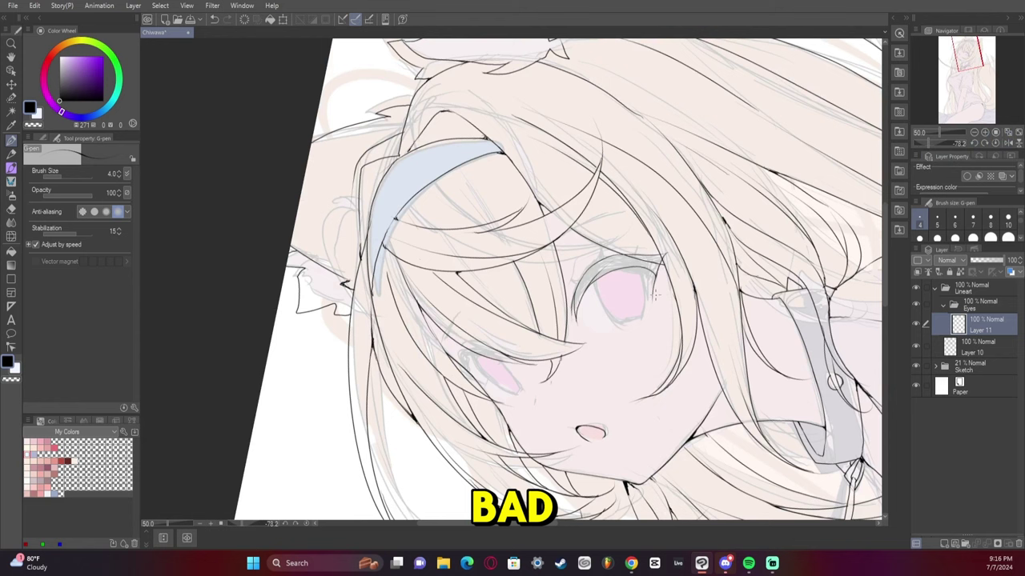
pyautogui.moveTo(650, 271); pyautogui.dragTo(658, 303)
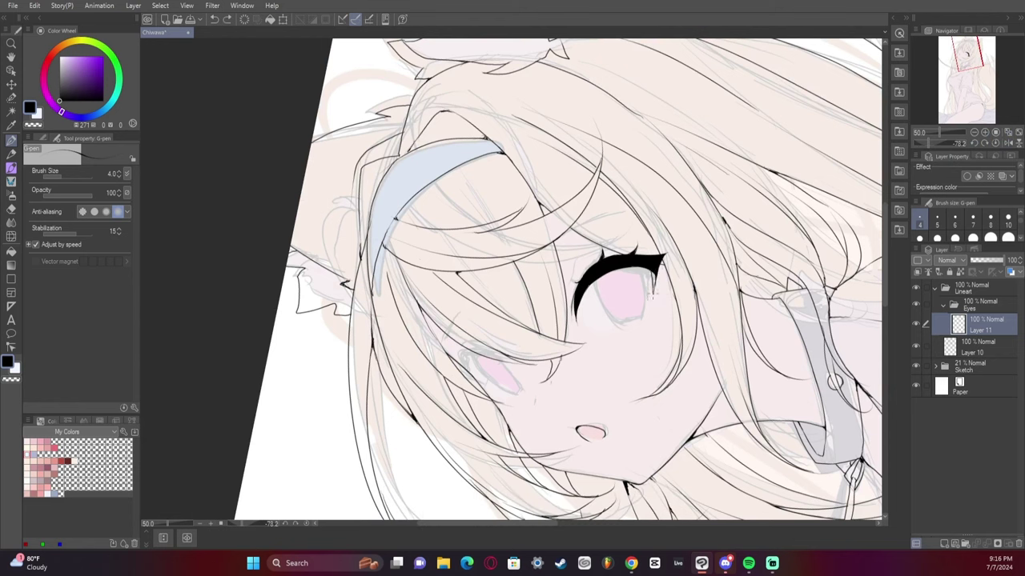
# Add the outer-corner lashes to the nearer eye and outline its iris on Layer 11
pyautogui.hotkey('ctrl', '-')
pyautogui.press('h')
pyautogui.hotkey('ctrl', '+')
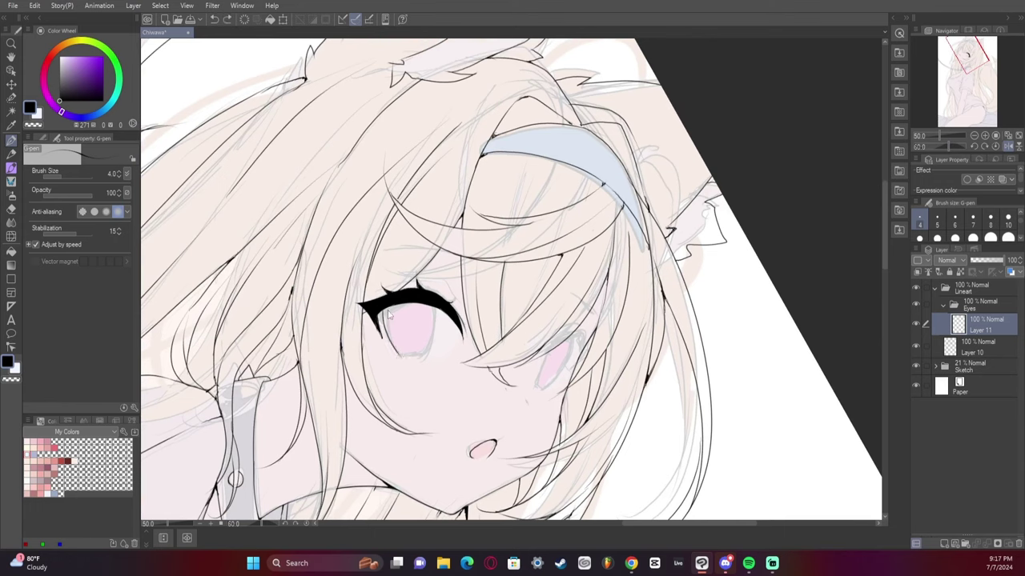
pyautogui.press('h')
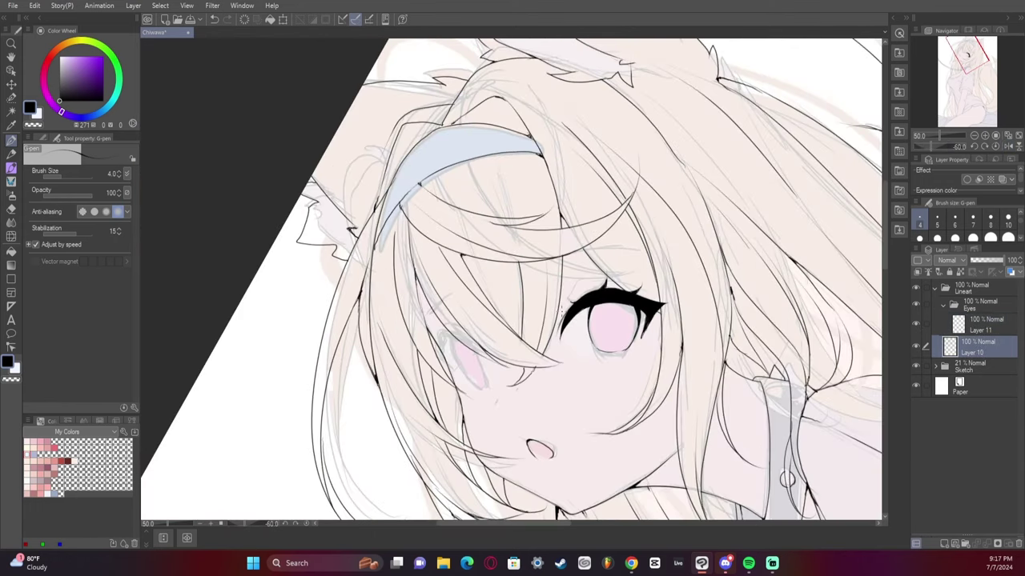
pyautogui.hotkey('alt', ']')
pyautogui.press('-')
pyautogui.press('h')
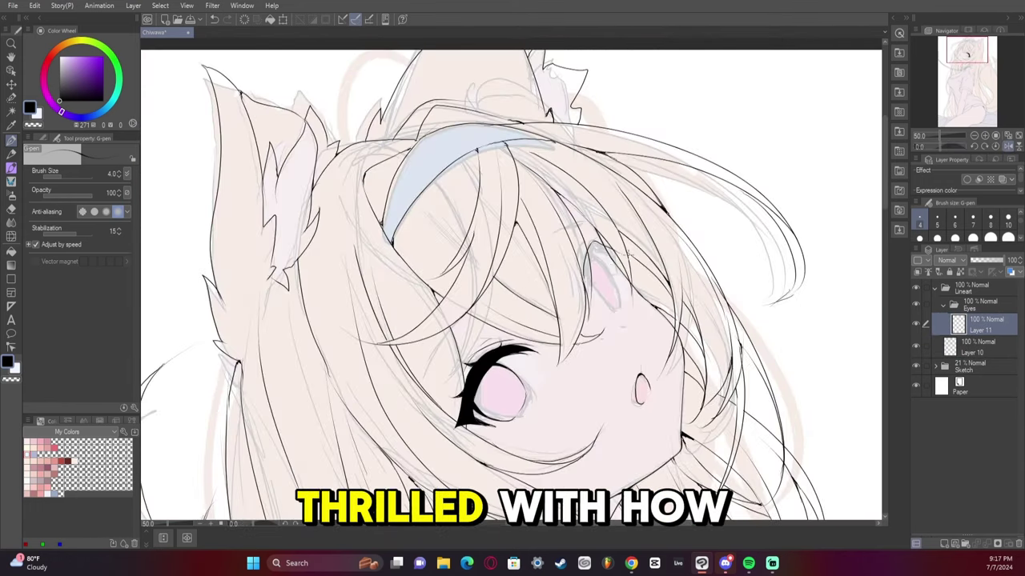
# Ink the farther eye's thick black upper lash line with its pointed outer corner
pyautogui.moveTo(586, 277)
pyautogui.mouseDown()
pyautogui.moveTo(613, 251)
pyautogui.moveTo(622, 258)
pyautogui.mouseUp()
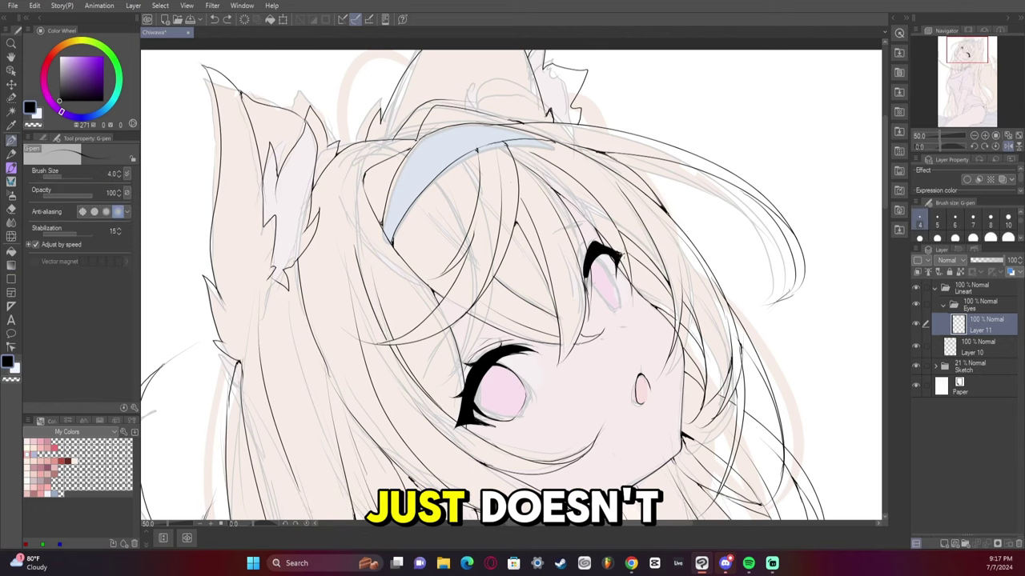
pyautogui.press('h')
pyautogui.click(975, 145)
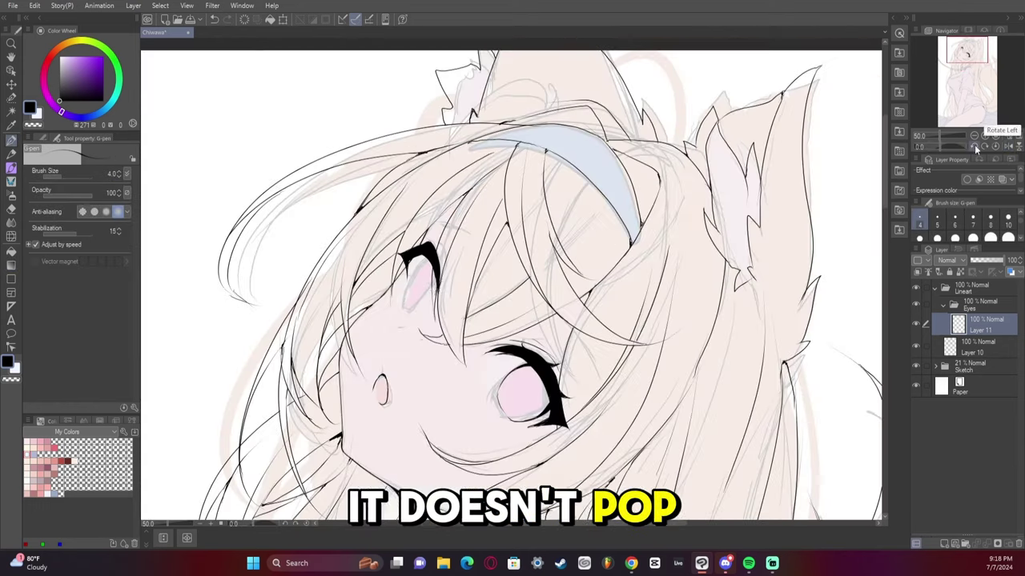
# Outline the farther eye's iris on Layer 11 and check both eyes in the mirrored view
pyautogui.press('j')
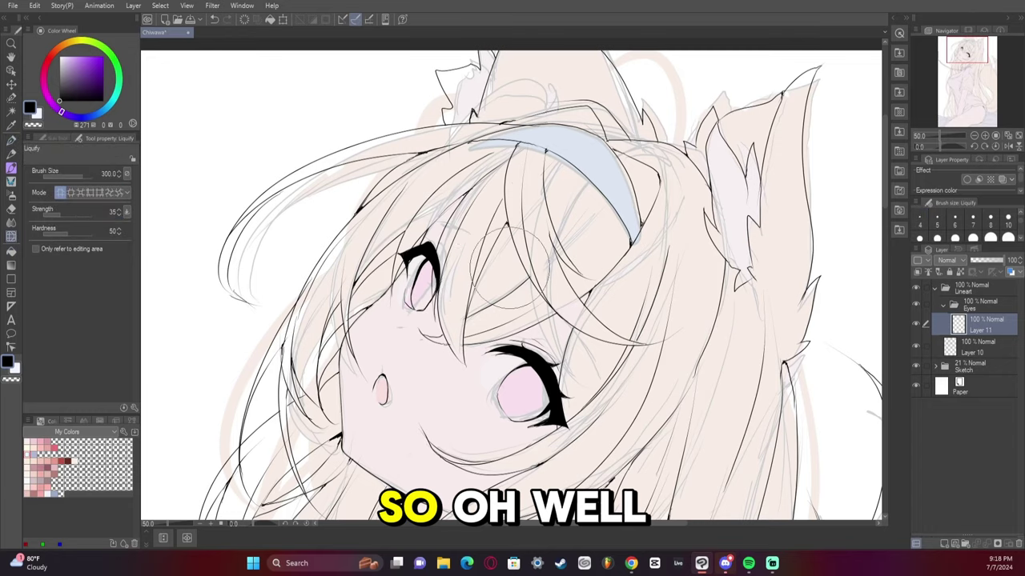
pyautogui.hotkey('ctrl', '0')
pyautogui.press('h')
pyautogui.scroll(5, 504, 160)
pyautogui.press('p')
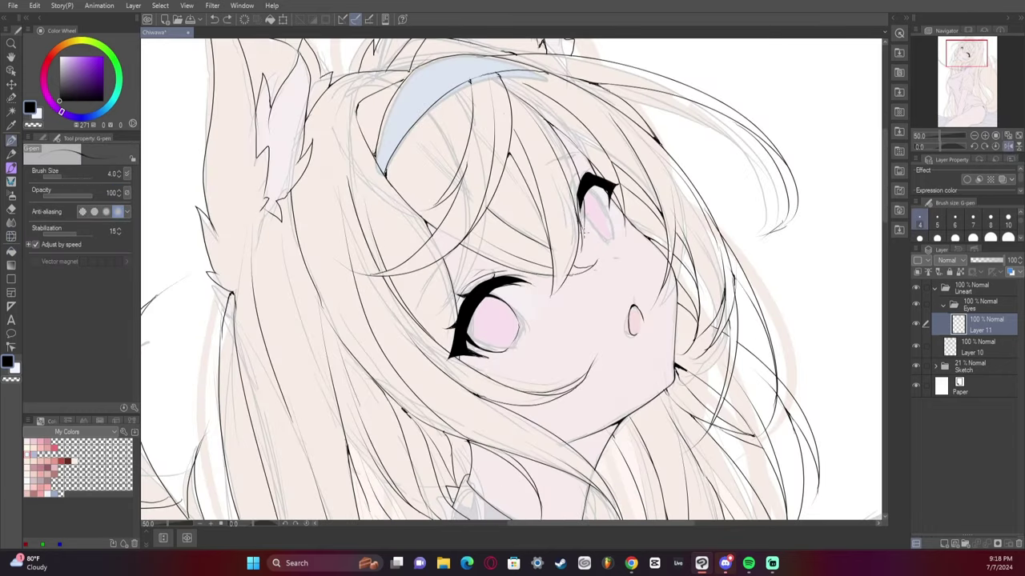
pyautogui.press('g')
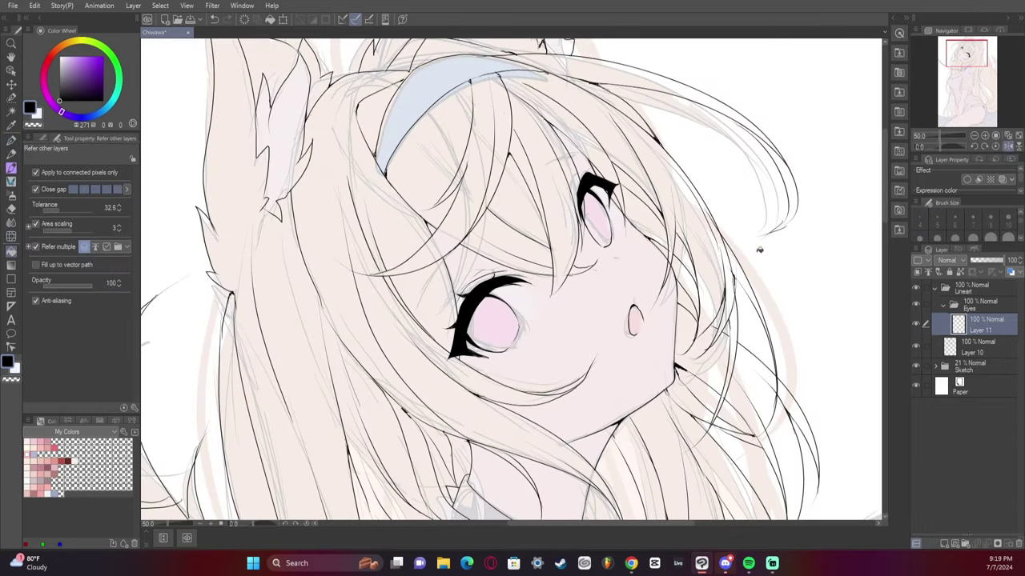
# Add Layer 12 above the Eyes folder in the Lineart folder and ink the eyelid and eyebrow lines
pyautogui.hotkey('ctrl', '0')
pyautogui.hotkey('ctrl', 'shift', 'n')
pyautogui.scroll(4, 553, 208)
pyautogui.press('p')
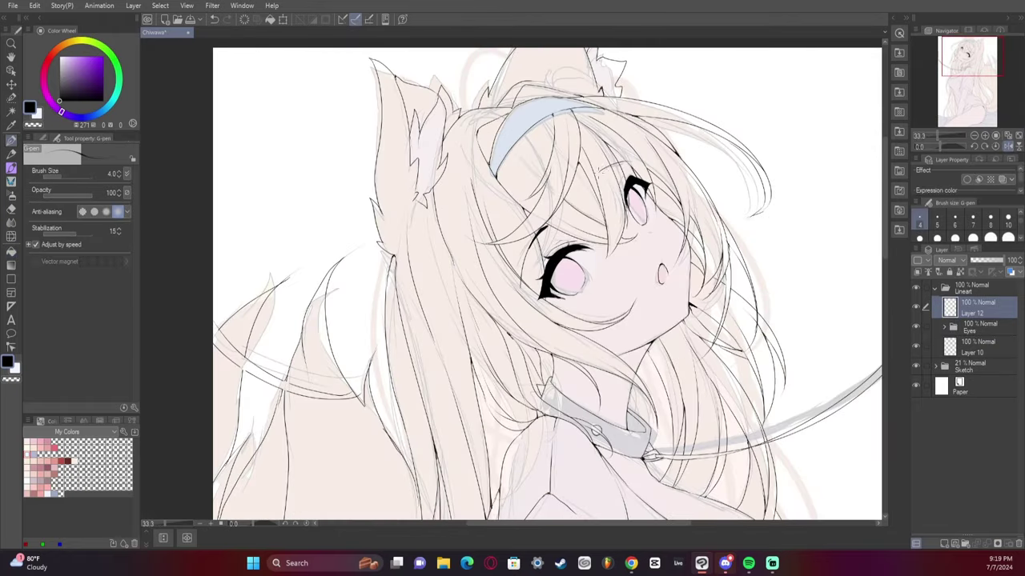
# Hide the Sketch folder and change the Paper layer's color to green
pyautogui.press('g')
pyautogui.hotkey('ctrl', '0')
pyautogui.press('h')
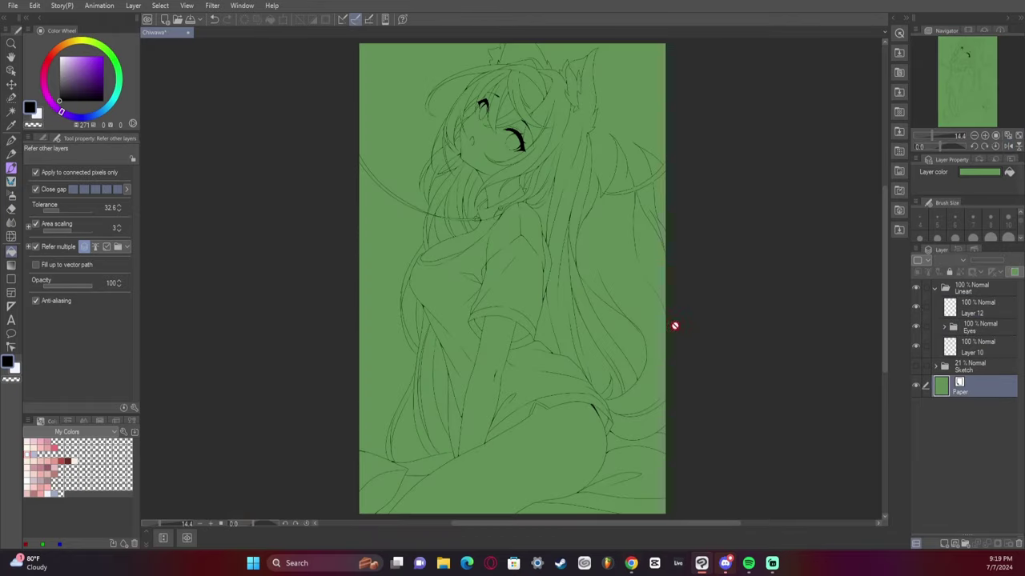
# Create a Colors folder with an Eyes subfolder and fill both eyes with bluish white on Layer 13
pyautogui.press('x')
pyautogui.hotkey('ctrl', 'g')
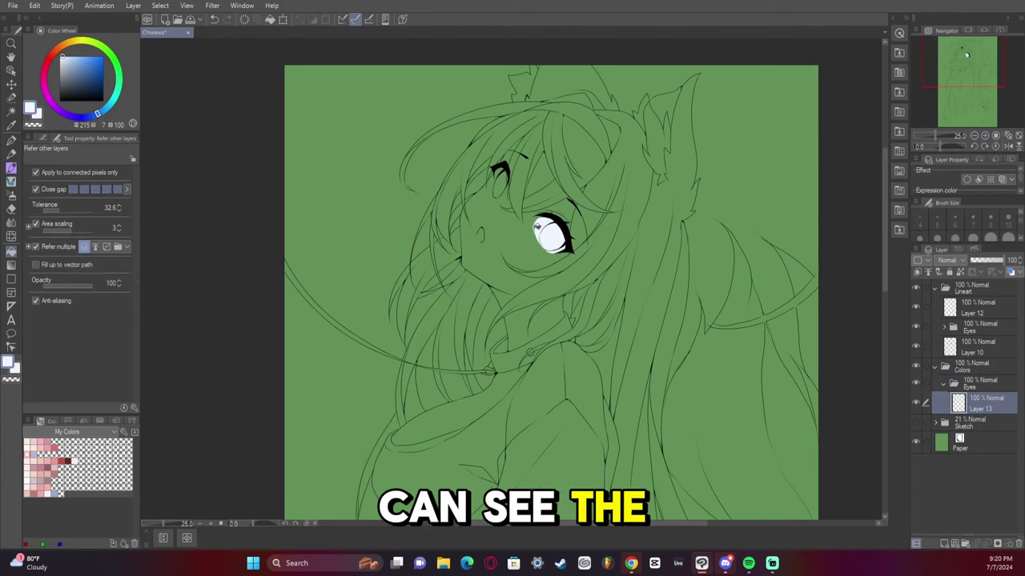
pyautogui.press('g')
pyautogui.press('j')
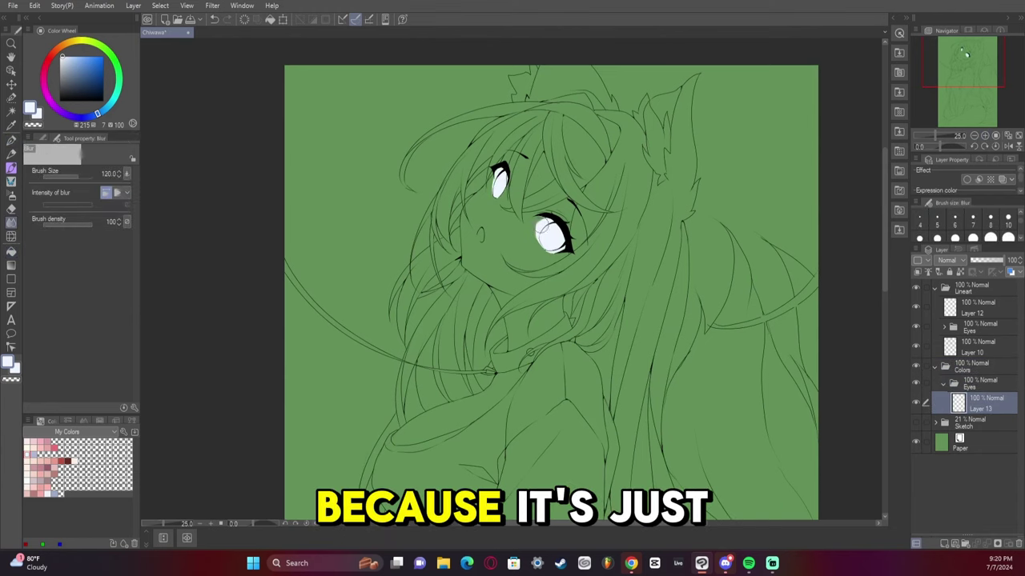
pyautogui.click(1008, 148)
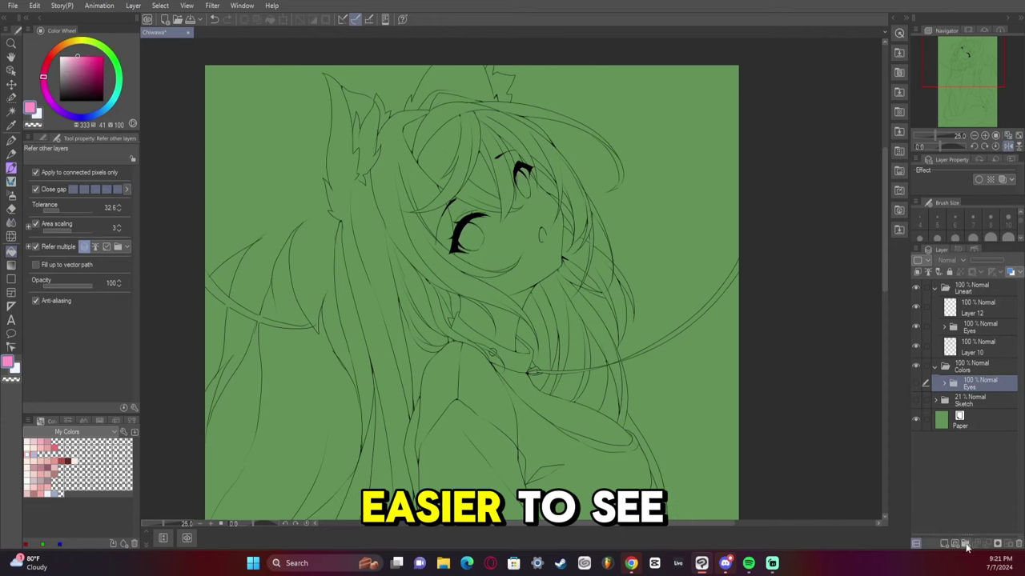
# Add a Skin folder and fill the face, neck, arms and legs with light peach on Layer 15
pyautogui.click(511, 217)
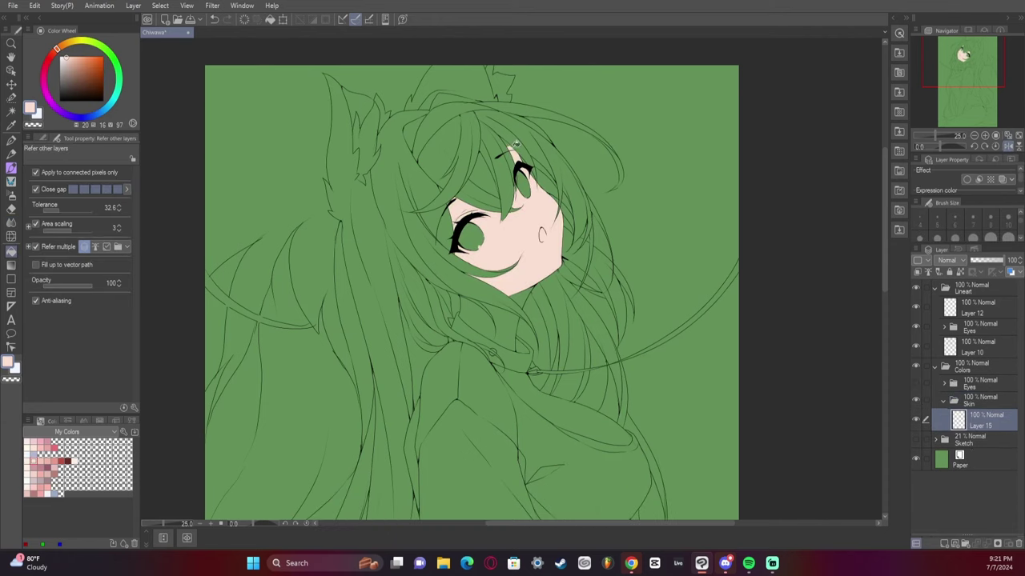
pyautogui.click(488, 324)
pyautogui.click(564, 404)
# Fill the bangs, side locks and long back strands with golden beige on Layer 17 in the Hair folder
pyautogui.press('e')
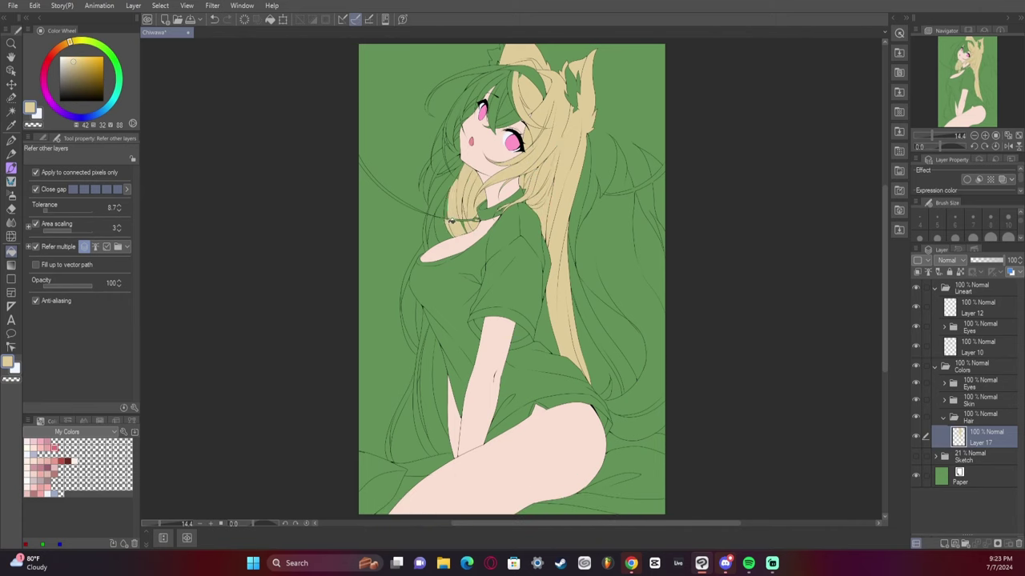
pyautogui.click(431, 210)
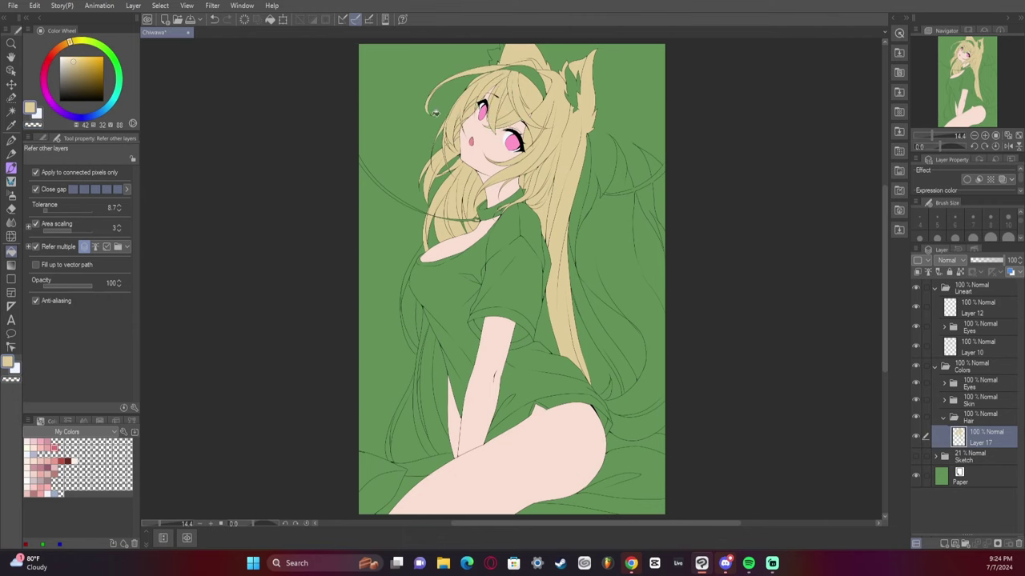
pyautogui.click(410, 392)
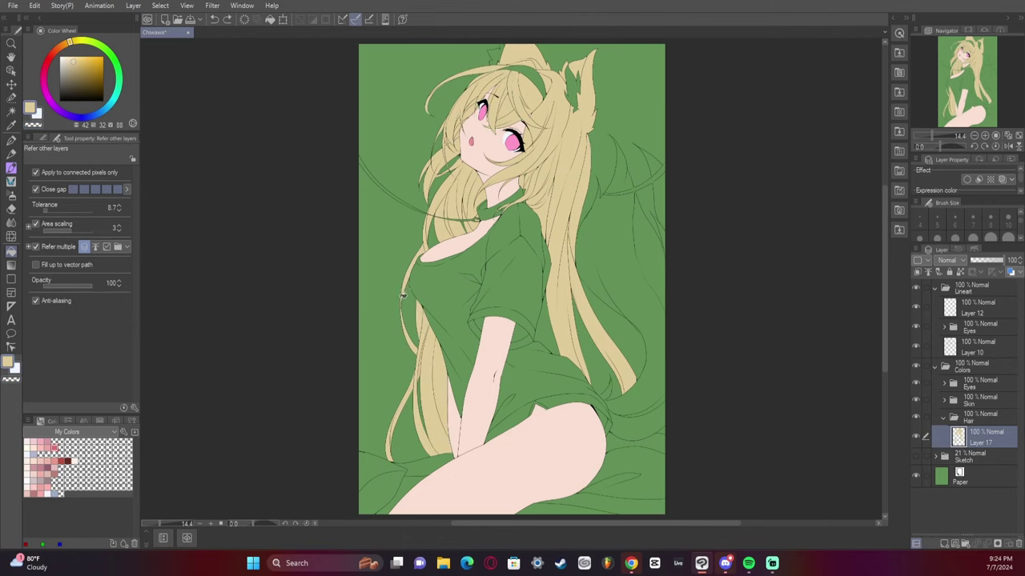
# Fill the tail with golden beige on Layer 18 and the inner ear fur with bluish white on Layer 19
pyautogui.click(944, 544)
pyautogui.click(612, 193)
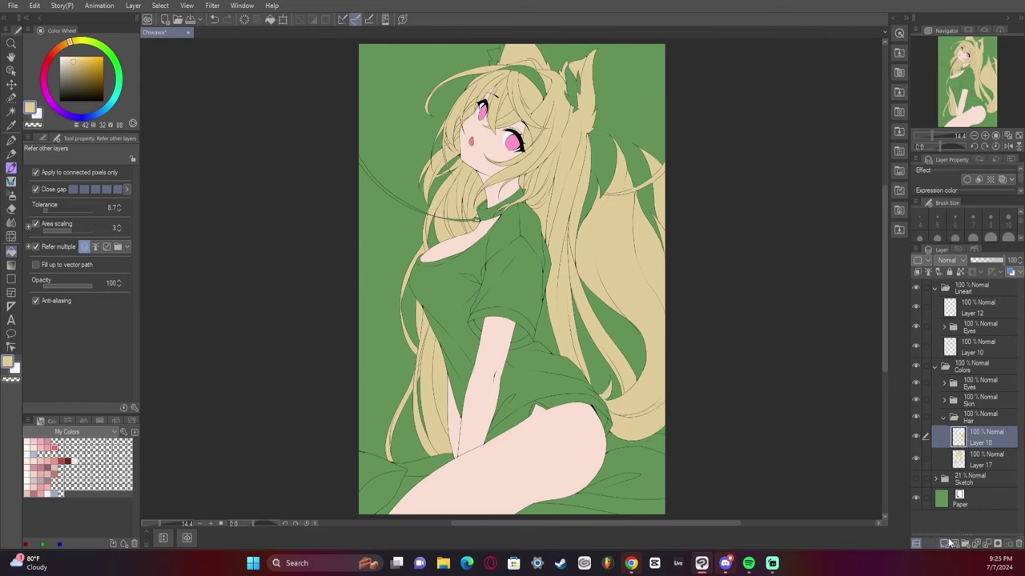
pyautogui.click(985, 458)
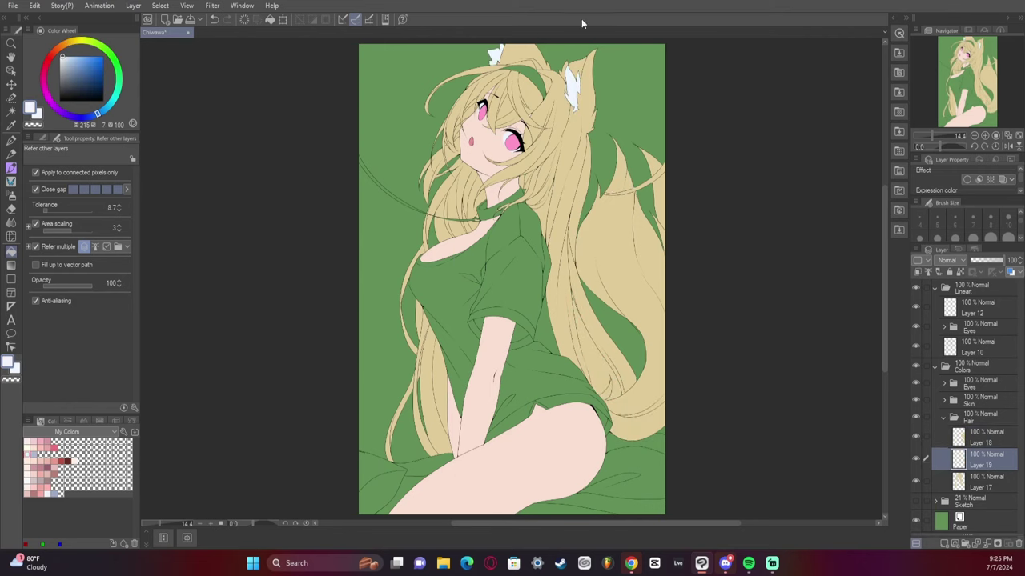
# Add a Clothes folder and fill the shirt with greyish mauve and the collar with near-black
pyautogui.click(513, 273)
pyautogui.click(480, 361)
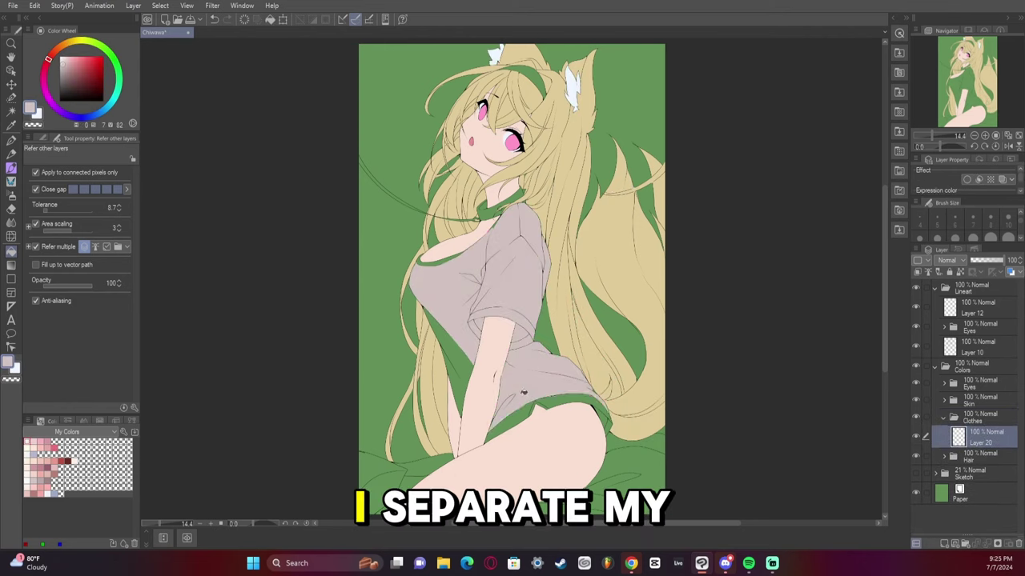
pyautogui.click(523, 392)
pyautogui.click(500, 204)
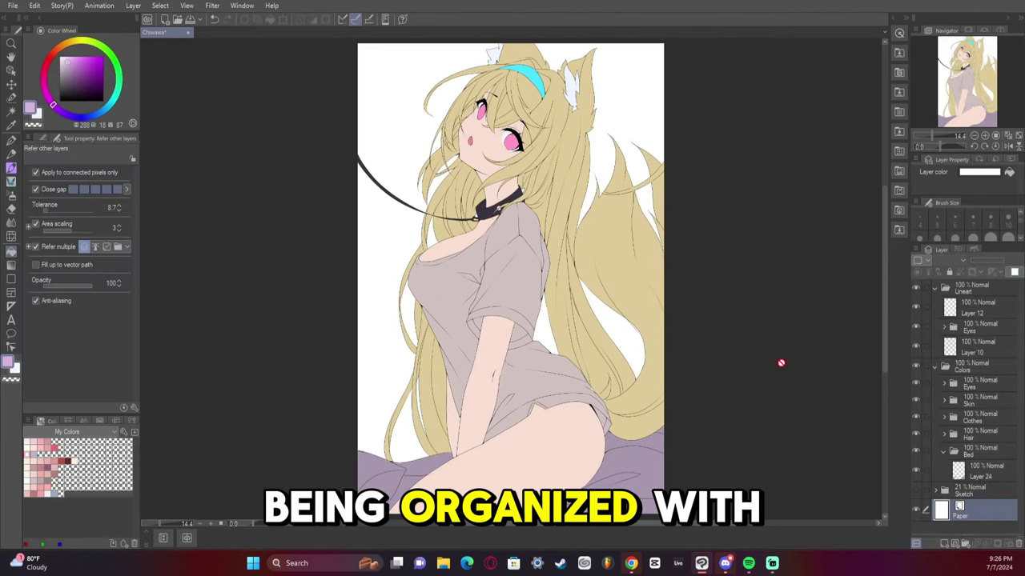
# Shade the selected thigh on clipped Layer 25 with a soft pink airbrush along its edges
pyautogui.press('p')
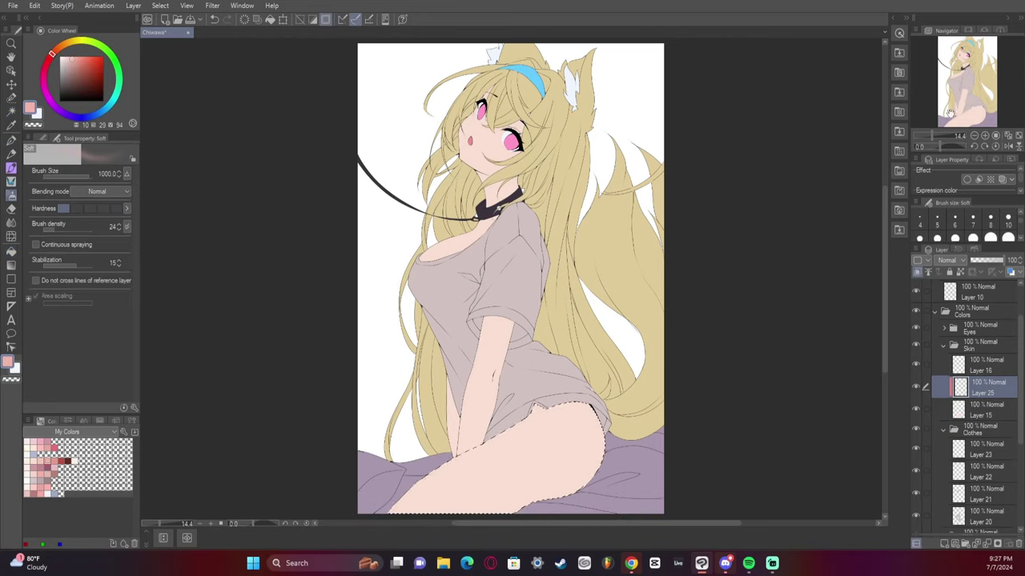
pyautogui.moveTo(449, 404); pyautogui.dragTo(520, 385)
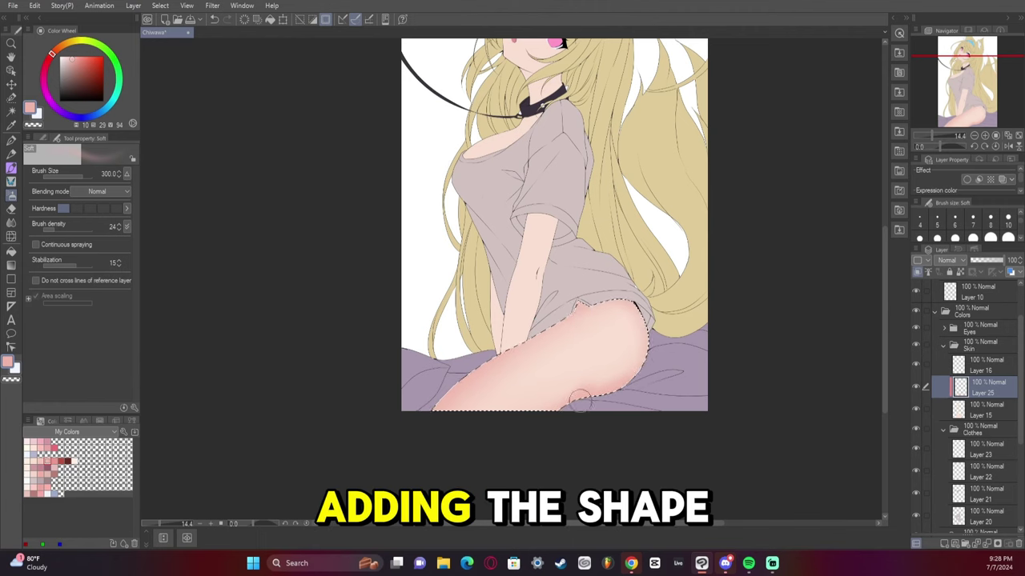
pyautogui.press('m')
pyautogui.moveTo(578, 398); pyautogui.dragTo(604, 388)
pyautogui.press('g')
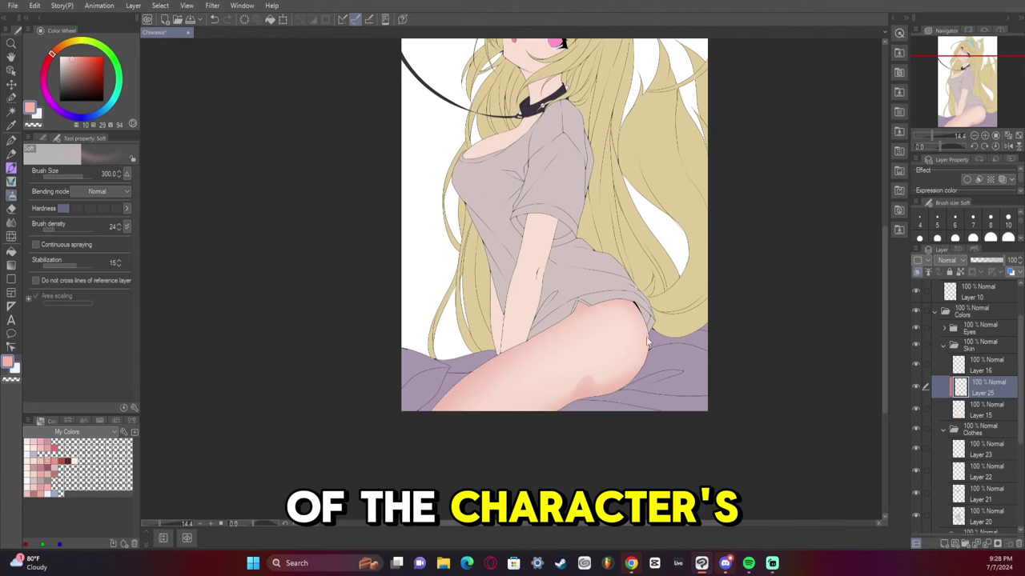
pyautogui.moveTo(871, 216); pyautogui.dragTo(828, 339)
# Add pink shading to the arm and the neck on Layer 25 using selections, the G-pen and the Soft airbrush
pyautogui.press('b')
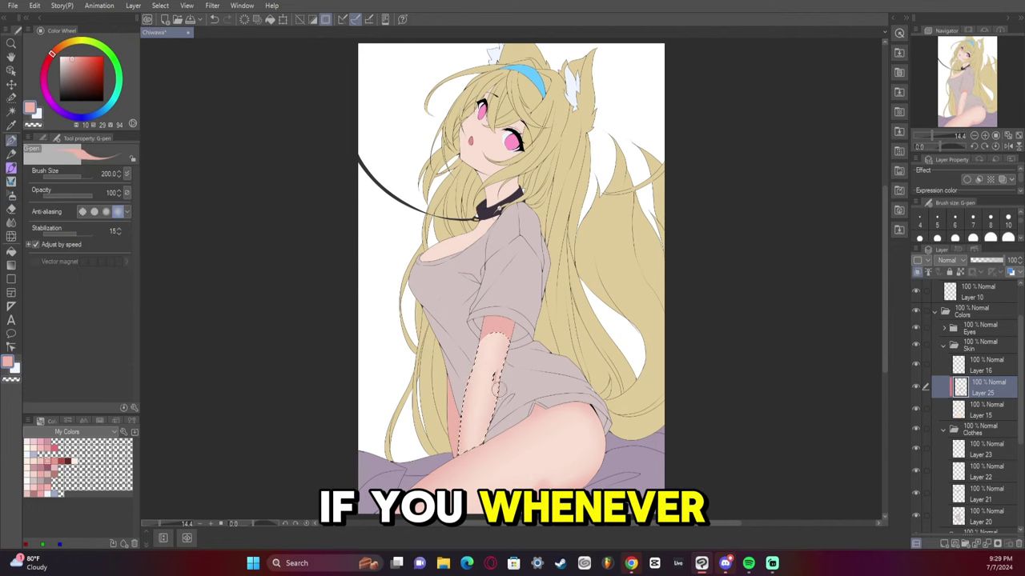
pyautogui.hotkey('ctrl', 'd')
pyautogui.press('p')
pyautogui.click(1006, 146)
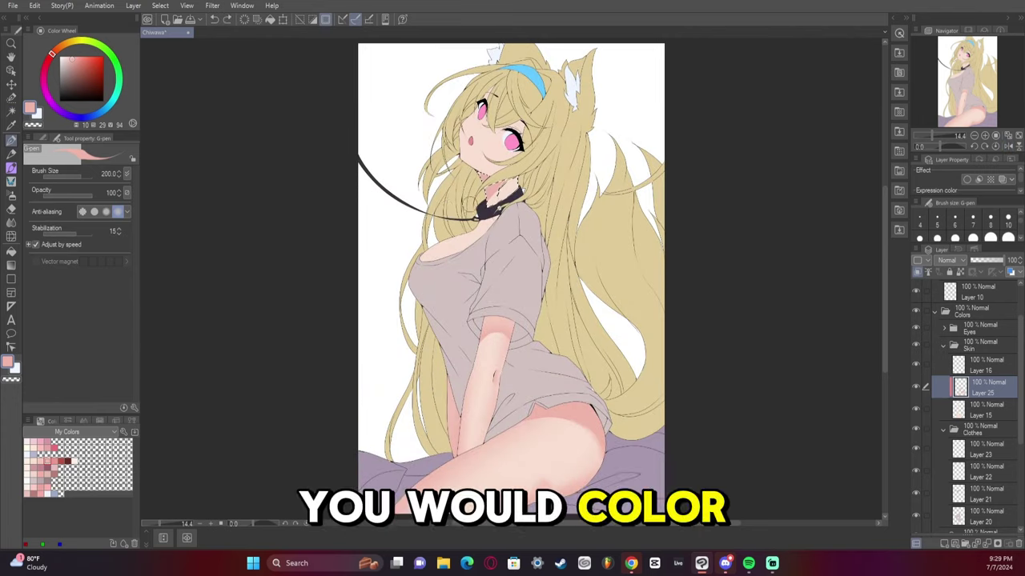
pyautogui.press('b')
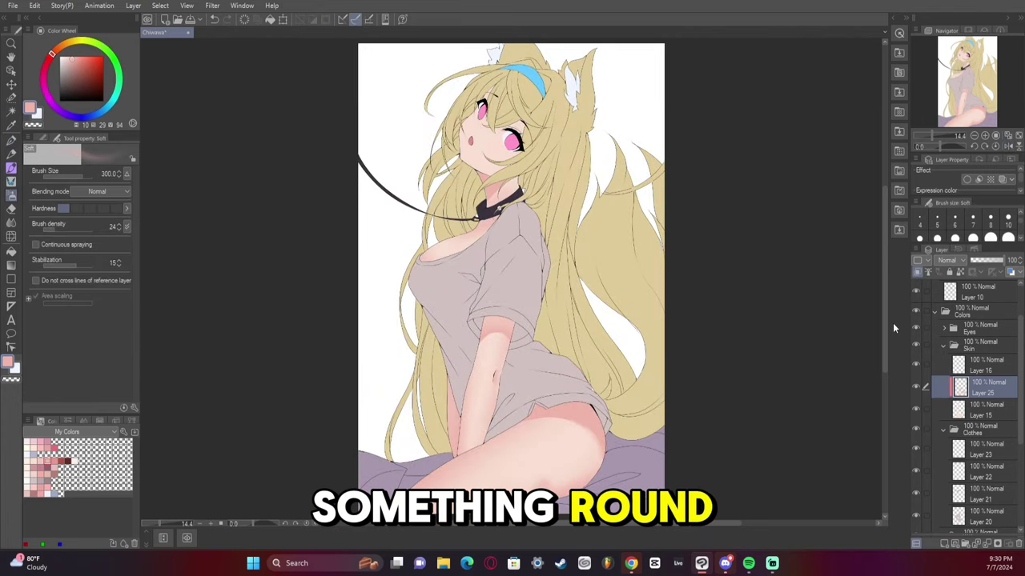
# Add clipped Layer 26 in the Skin folder and airbrush reddish-pink blush onto the cheeks
pyautogui.press('p')
pyautogui.click(1006, 147)
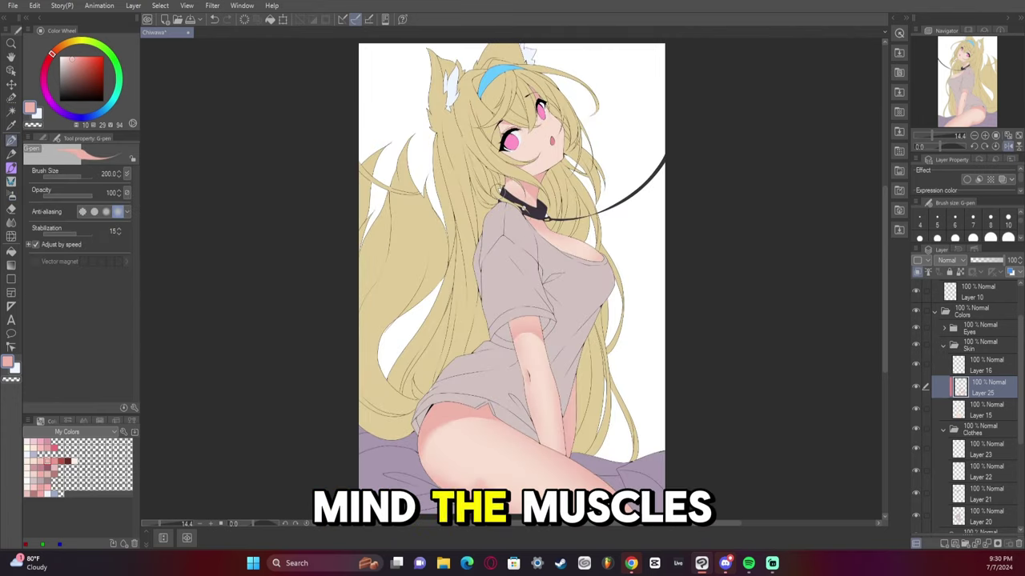
pyautogui.click(1006, 146)
pyautogui.click(1007, 147)
pyautogui.click(11, 196)
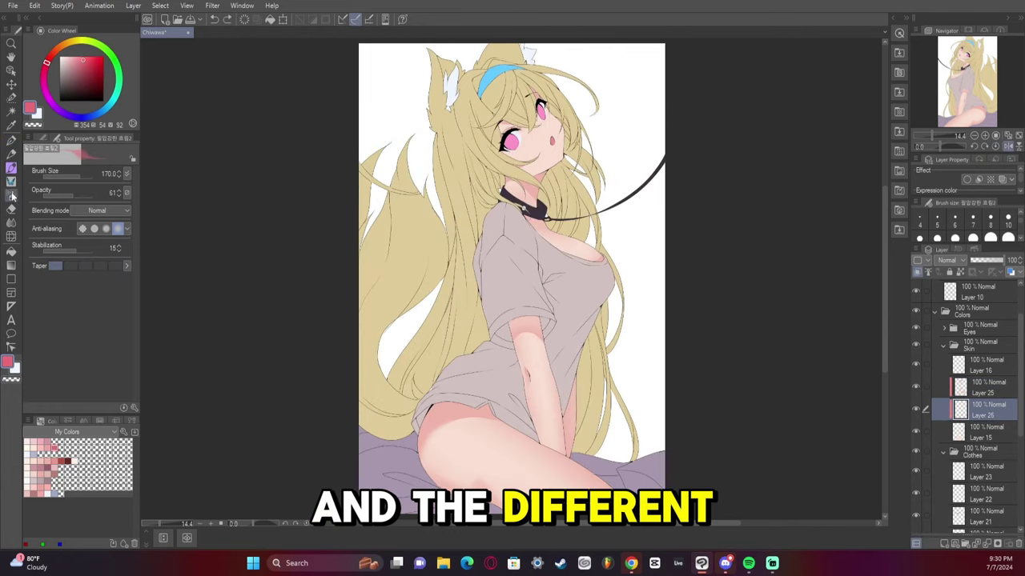
pyautogui.press('b')
pyautogui.click(1007, 146)
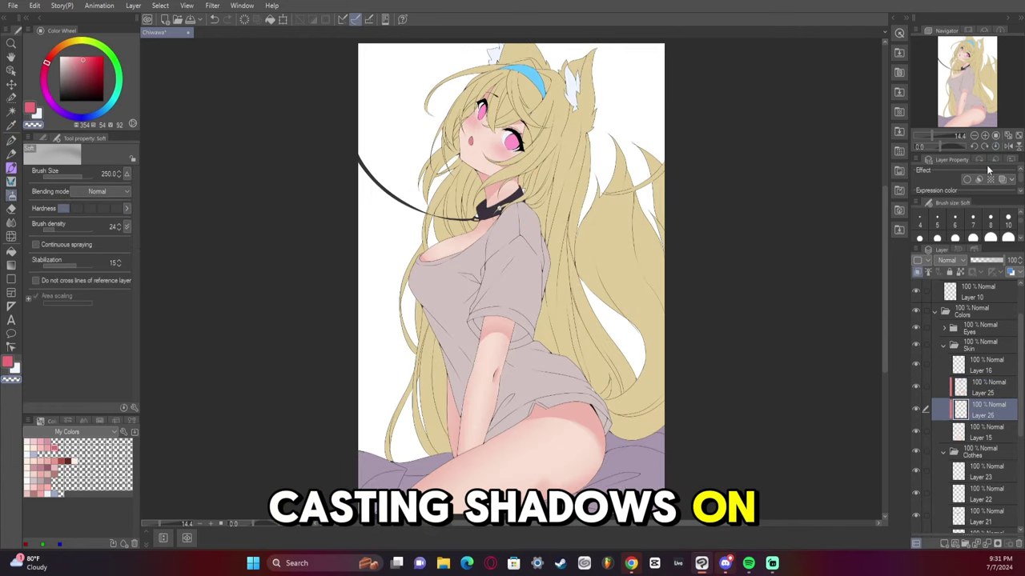
# Deepen the skin shadow under the shirt hem on Layer 25 with a reddish-brown Soft airbrush, size 600
pyautogui.scroll(-3, 1001, 475)
pyautogui.scroll(3, 1000, 475)
pyautogui.click(989, 350)
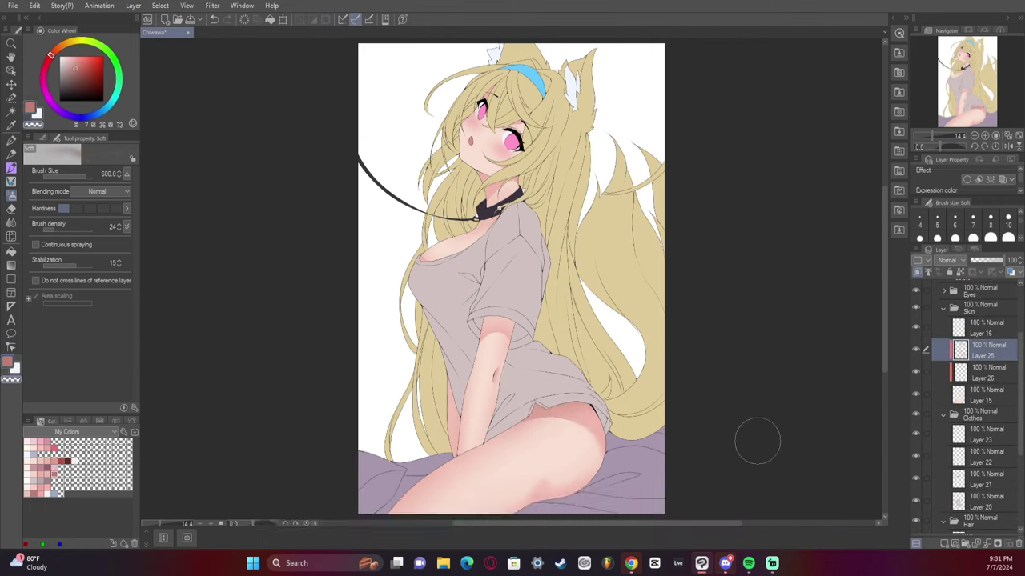
# Add clipped Layer 27 above the base hair layer and fill the shadowed underside strands with brown
pyautogui.scroll(-2, 985, 400)
pyautogui.click(989, 490)
pyautogui.press('g')
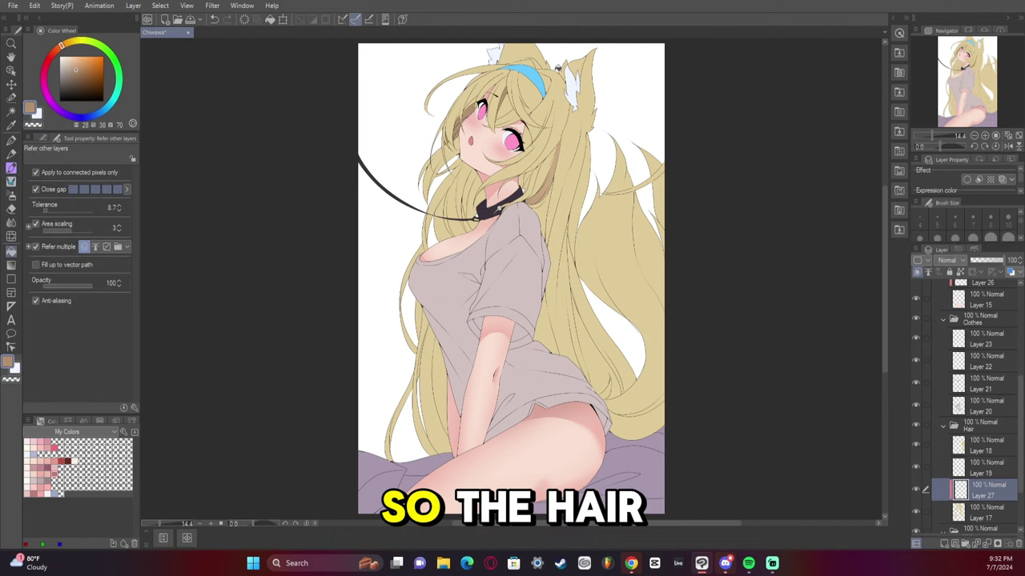
pyautogui.press('h')
pyautogui.press('w')
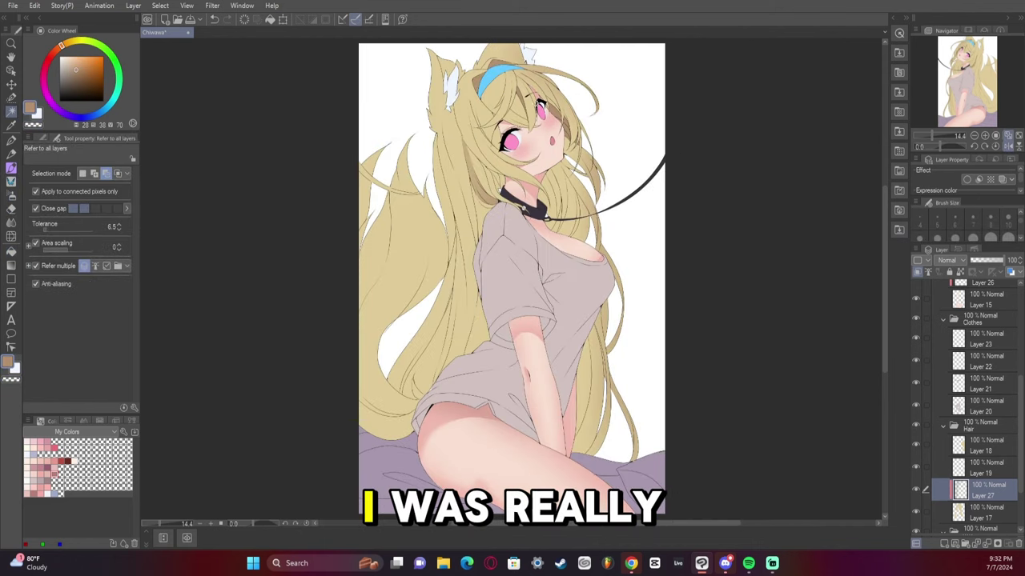
pyautogui.press('h')
pyautogui.press('g')
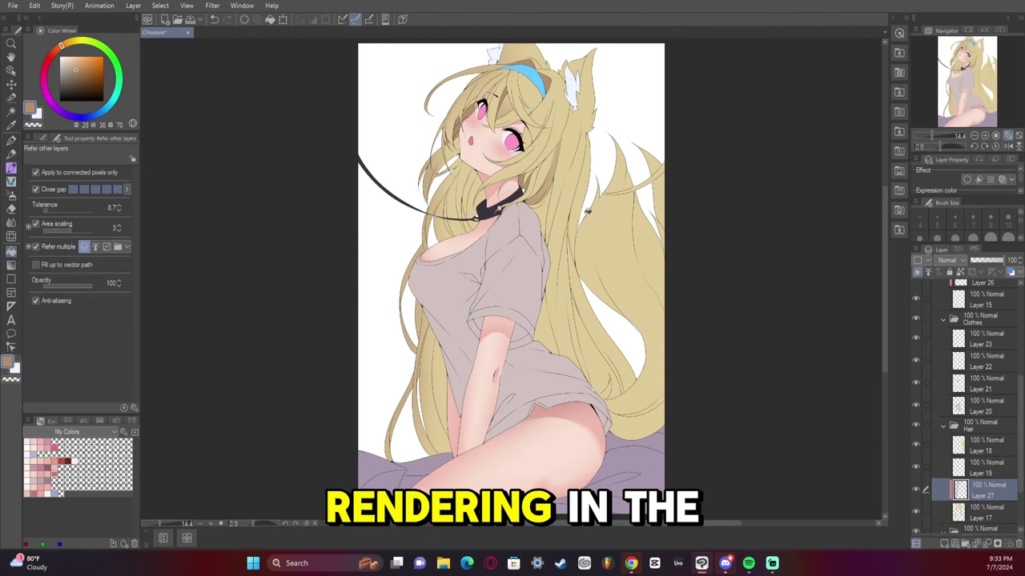
# Add clipped Layer 28 in the Hair folder and airbrush pale yellow onto the bangs, using size 600
pyautogui.press('b')
pyautogui.hotkey('ctrl', 'shift', 'n')
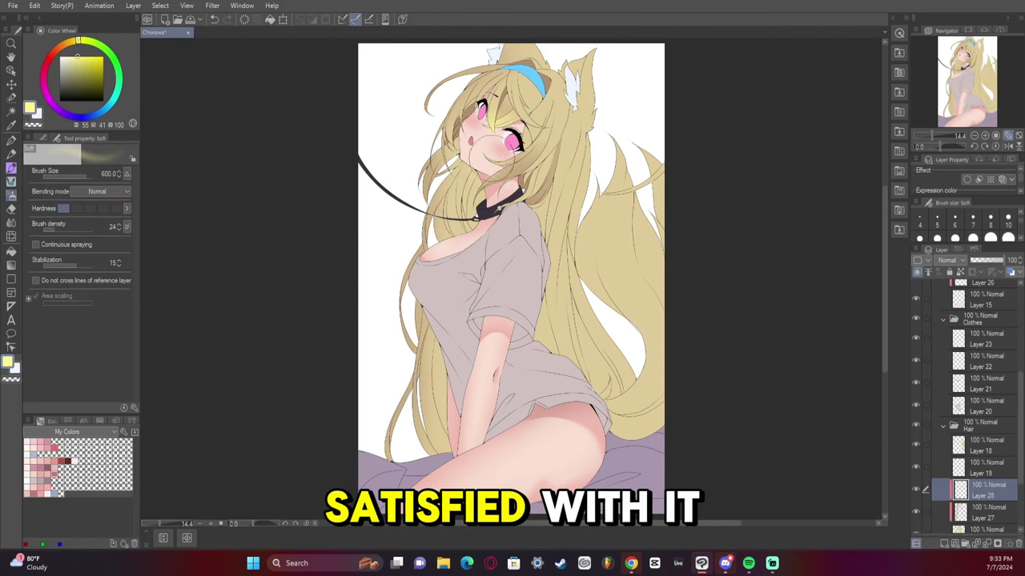
pyautogui.press('h')
pyautogui.press('x')
# Fill the inner hair sections with pale cream on clipped Layer 29, lock its transparent pixels and airbrush an orange gradient over them
pyautogui.hotkey('ctrl', 'shift', 'n')
pyautogui.press('g')
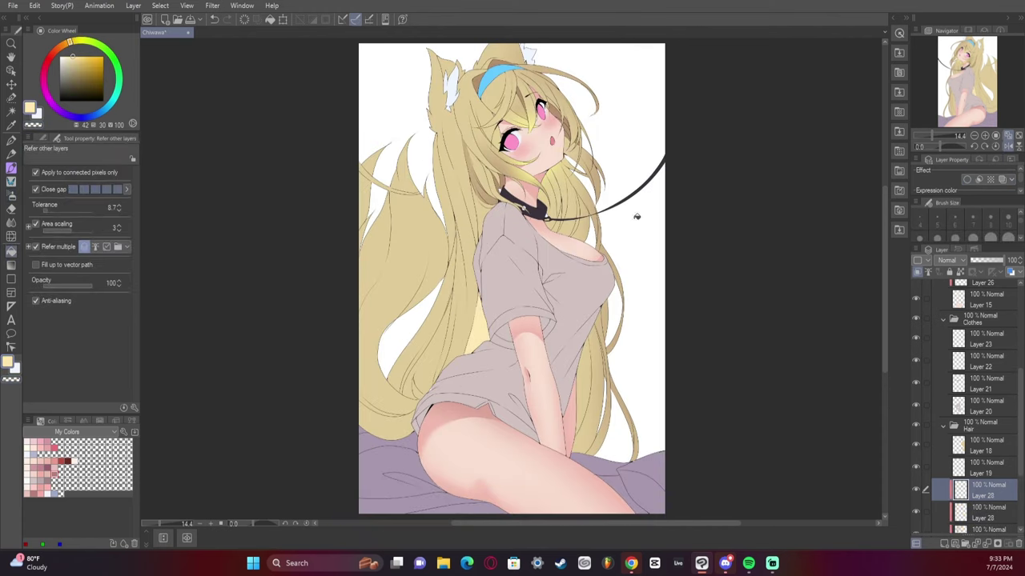
pyautogui.press('b')
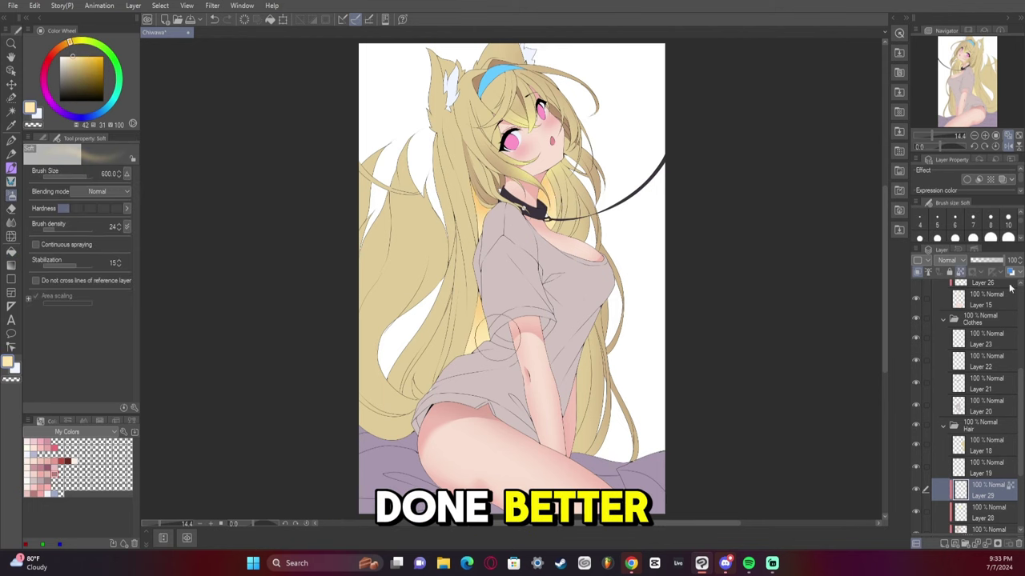
pyautogui.press('x')
pyautogui.press('g')
pyautogui.press('x')
pyautogui.press('h')
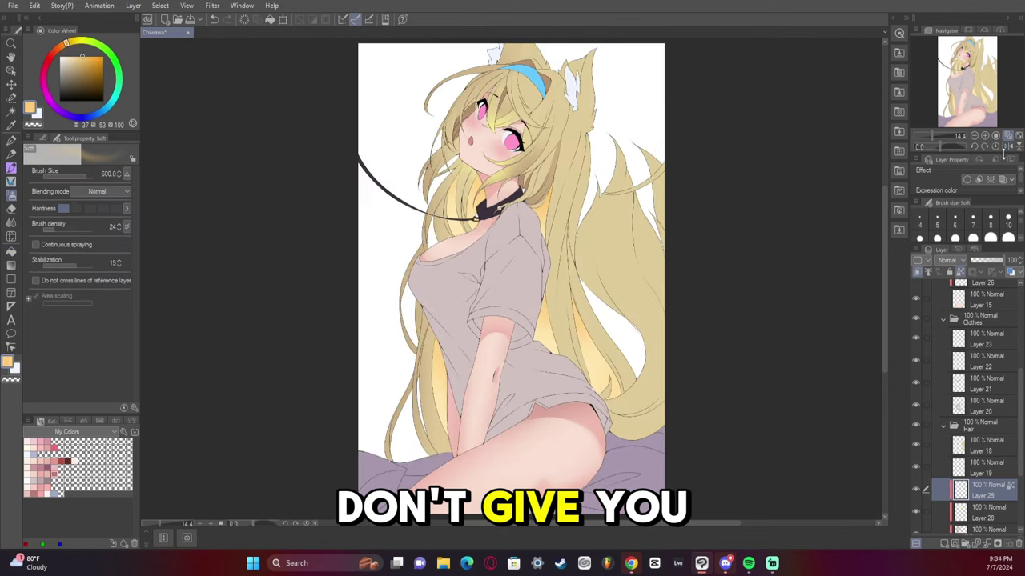
# Shade the long hair strands and the tail in tan using fills and the G-pen at size 200, adding clipped Layer 30 above Layer 18
pyautogui.hotkey('alt', '[')
pyautogui.press('p')
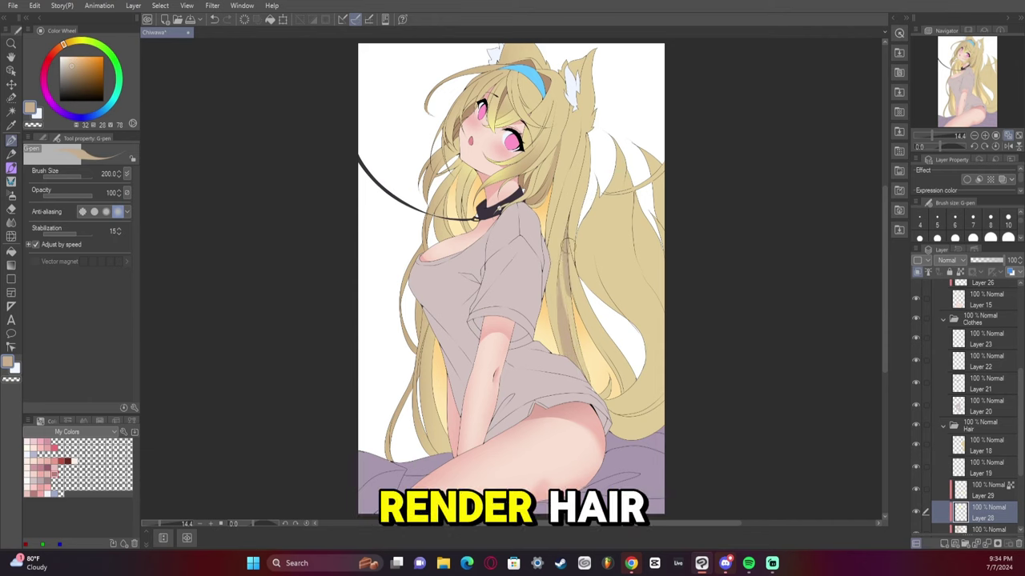
pyautogui.press('g')
pyautogui.press('p')
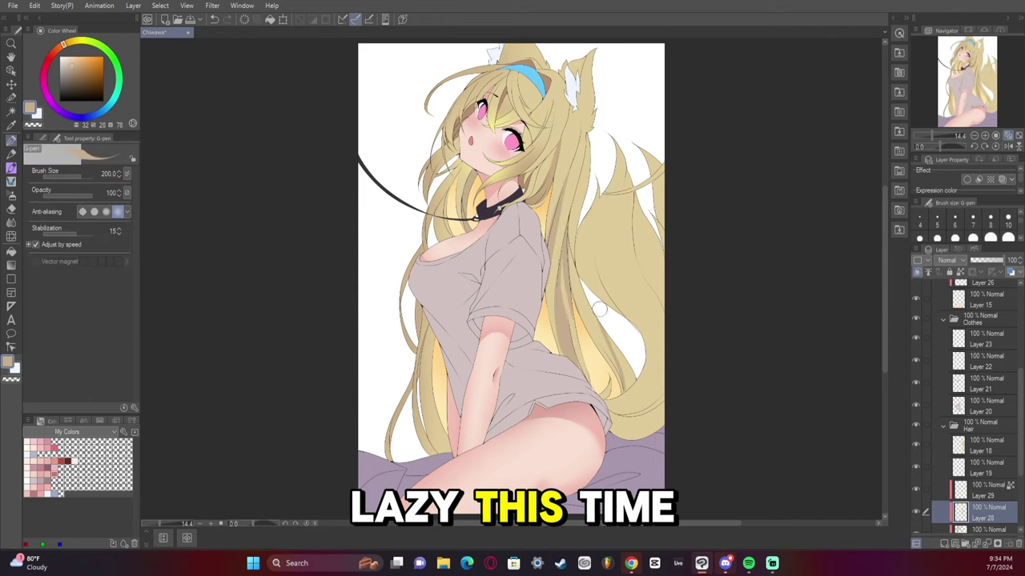
pyautogui.press('g')
pyautogui.hotkey('ctrl', 'shift', 'n')
pyautogui.press('p')
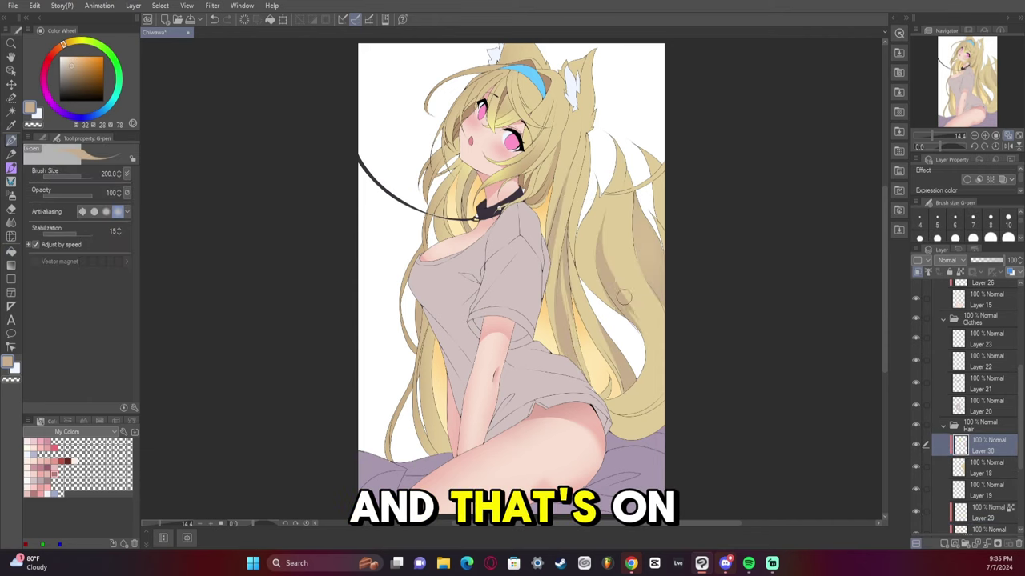
# Draw white highlights on the bangs with the G-pen on a new layer and shade the inner ear fur lavender on clipped Layer 33
pyautogui.click(975, 521)
pyautogui.hotkey('ctrl', 'shift', 'n')
pyautogui.press('h')
pyautogui.press('x')
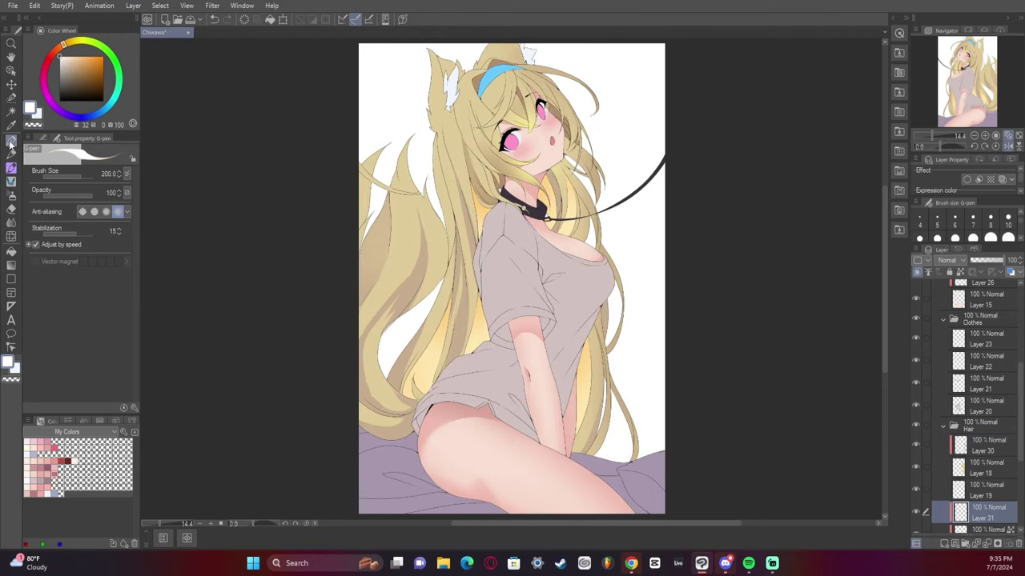
pyautogui.press('h')
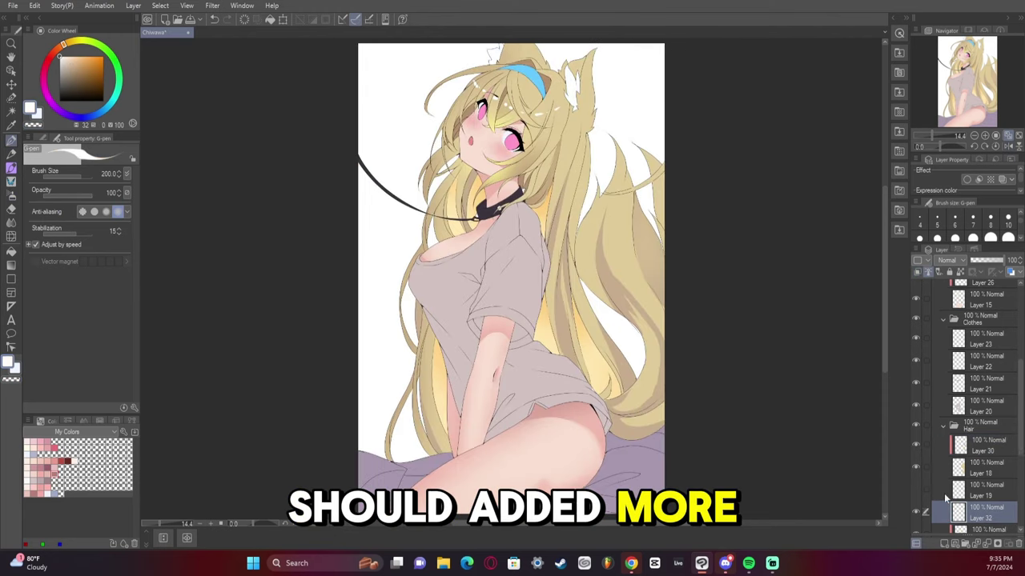
pyautogui.moveTo(594, 87); pyautogui.dragTo(570, 92)
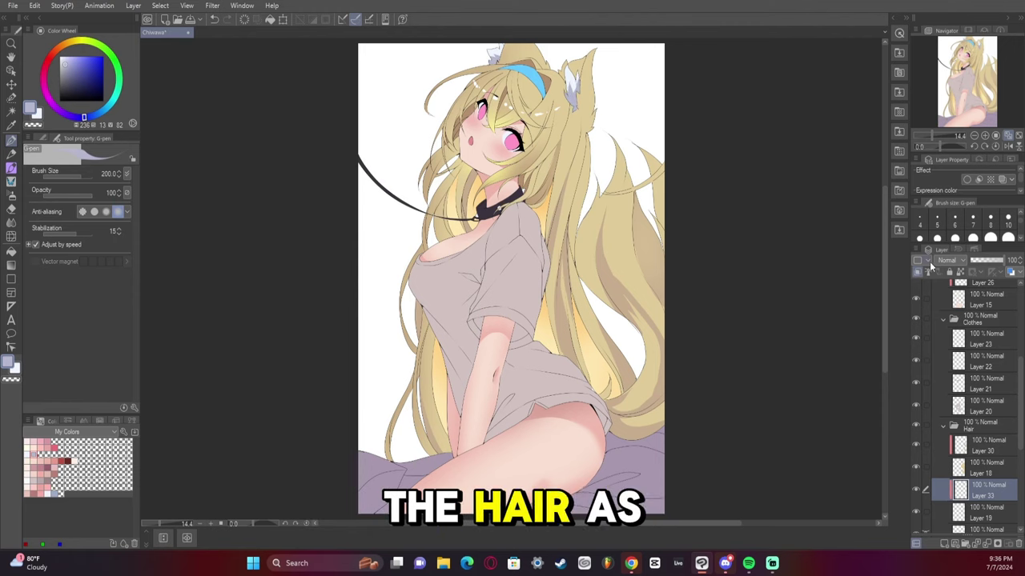
# Deepen the hair shadows on Layer 31 with a darker tan, using the G-pen at size 200
pyautogui.scroll(-3, 969, 400)
pyautogui.click(984, 445)
pyautogui.press('x')
pyautogui.press('h')
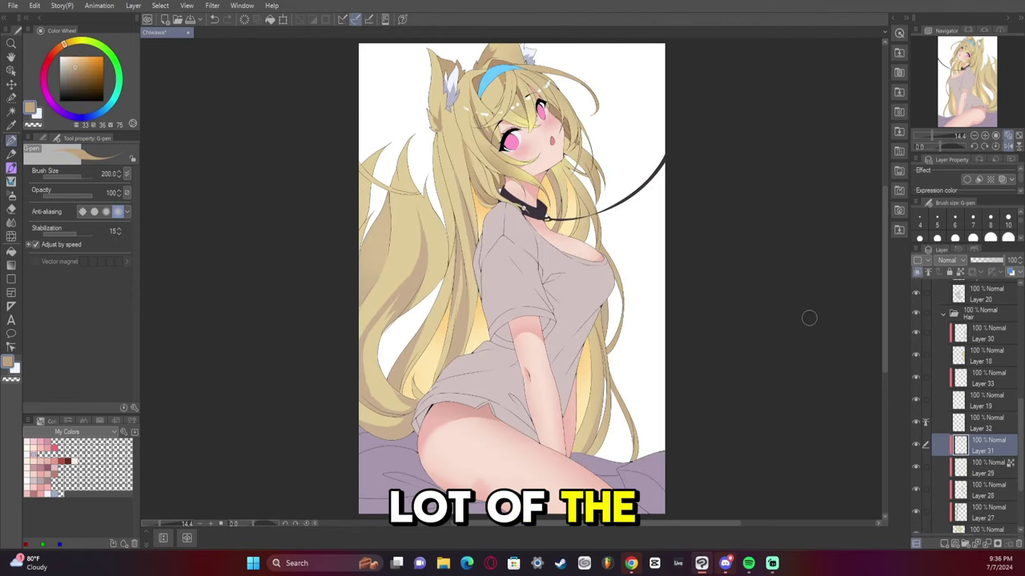
# Add clipped Layer 34 above shirt Layer 20 and paint greyish-mauve shadows inside the sleeve, under the chest and along the folds
pyautogui.scroll(3, 969, 401)
pyautogui.click(985, 385)
pyautogui.hotkey('ctrl', 'shift', 'n')
pyautogui.press('h')
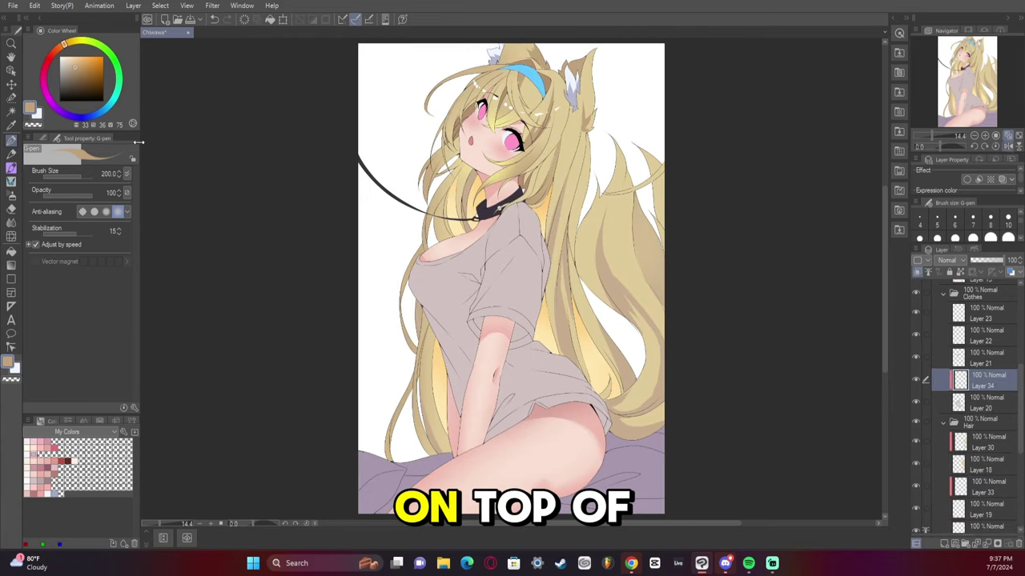
pyautogui.click(48, 59)
pyautogui.moveTo(479, 324); pyautogui.dragTo(525, 332)
pyautogui.moveTo(502, 390); pyautogui.dragTo(492, 424)
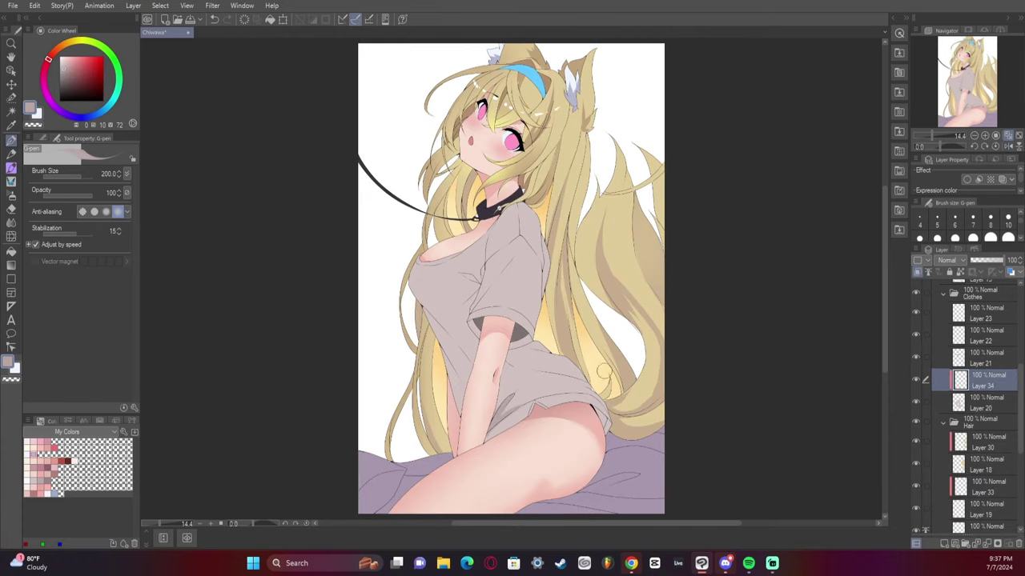
pyautogui.moveTo(460, 328); pyautogui.dragTo(437, 389)
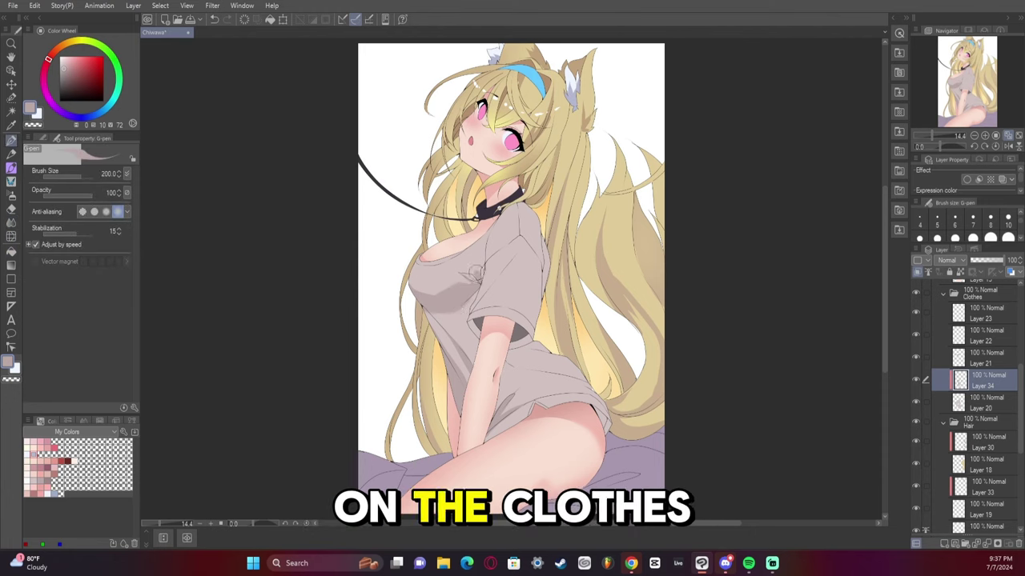
# Extend the fold shadows across the shirt's shoulder, waist and hem on Layer 34, including darker grey accents
pyautogui.keyDown('ctrl'); pyautogui.click(960, 380); pyautogui.keyUp('ctrl')
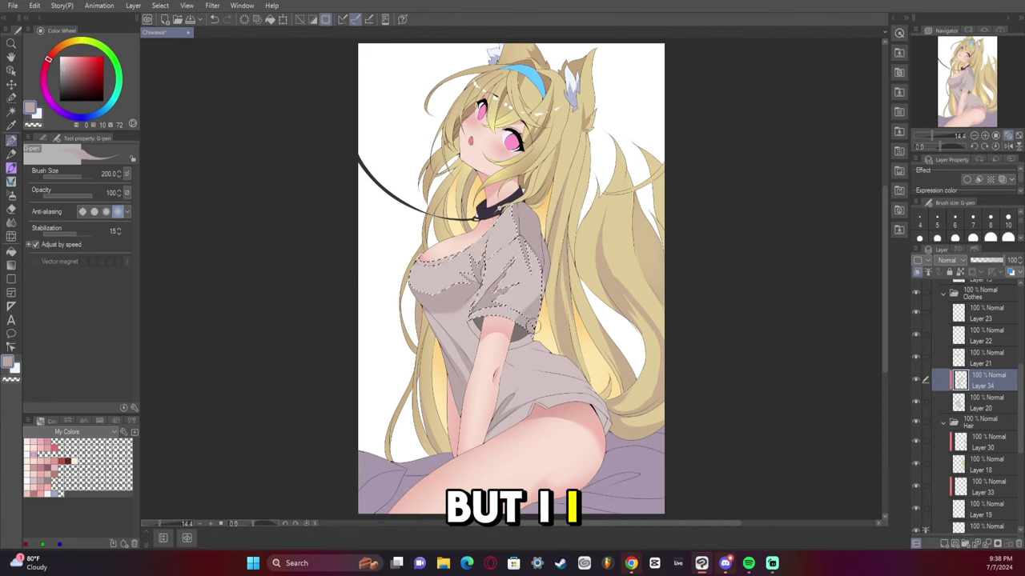
pyautogui.hotkey('ctrl', 'd')
pyautogui.click(1007, 147)
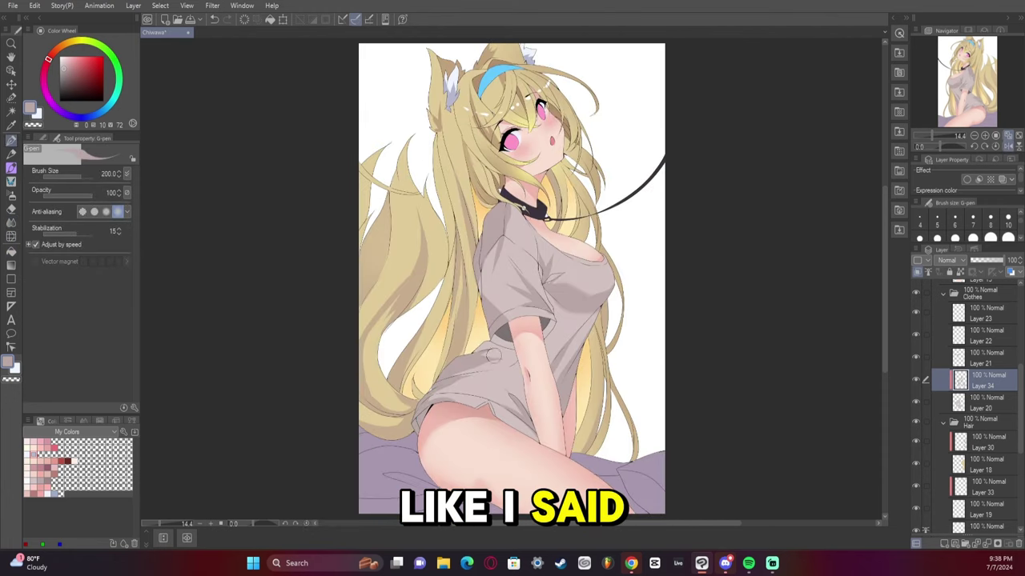
pyautogui.click(1006, 146)
pyautogui.press('g')
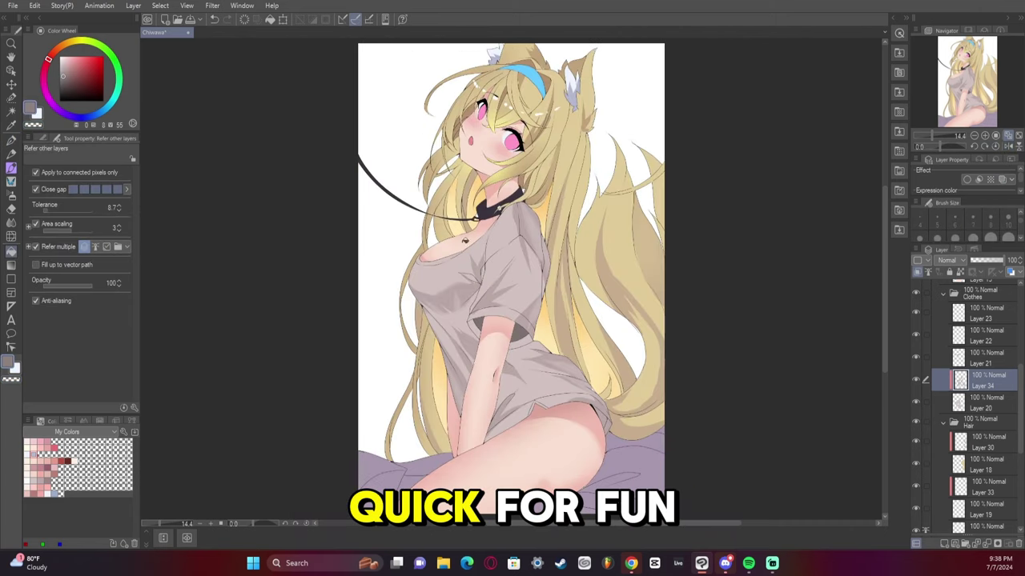
pyautogui.press('p')
pyautogui.keyDown('alt'); pyautogui.click(425, 258); pyautogui.keyUp('alt')
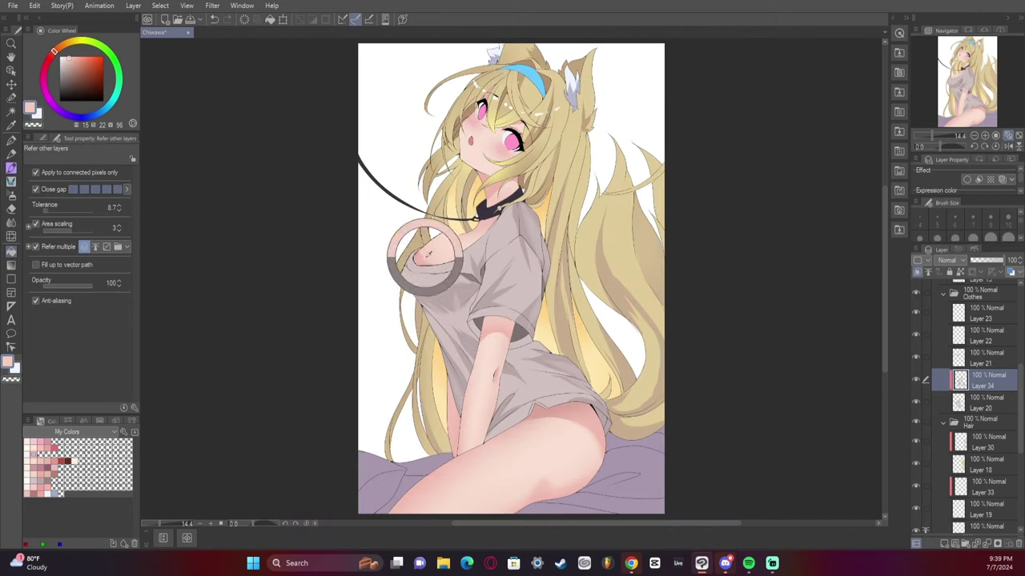
pyautogui.click(1007, 146)
pyautogui.click(1006, 147)
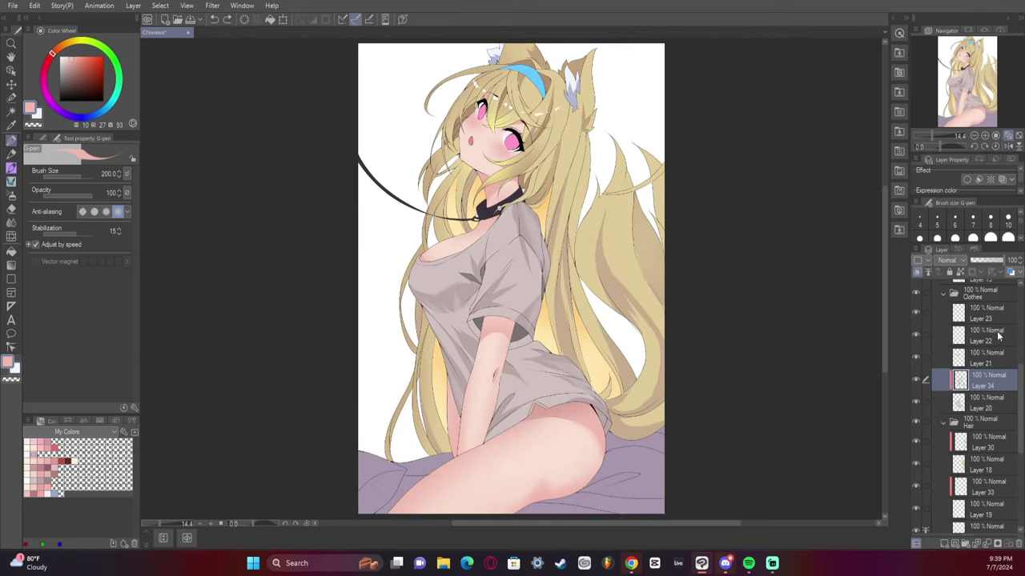
# Add clipped Layers 35 and 36 in the Clothes folder, shading the collar black and the headband darker blue
pyautogui.click(929, 360)
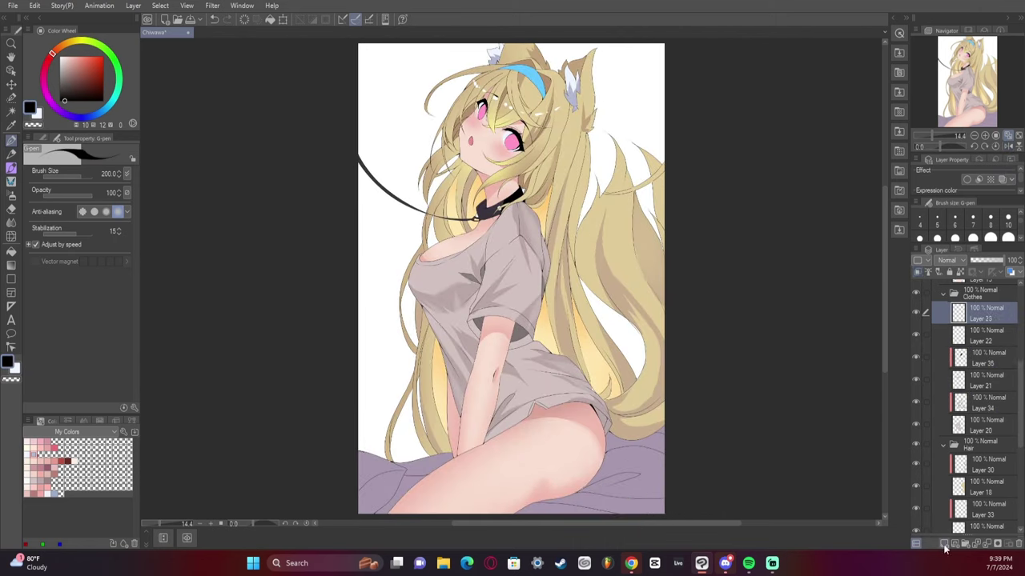
pyautogui.press('h')
pyautogui.press('b')
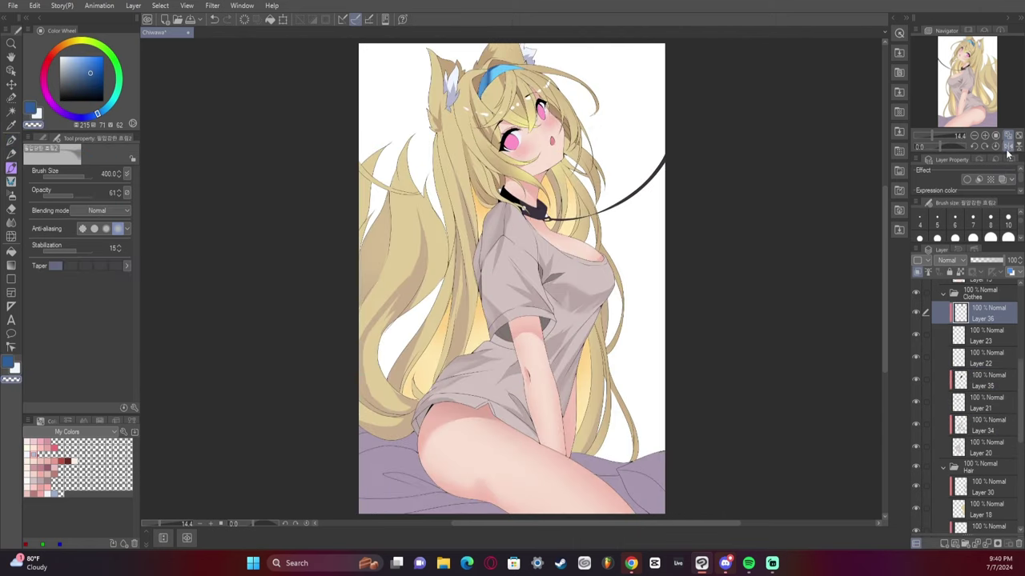
# Shade the bedsheet folds dark purple on clipped Layer 37 in the Bed folder, using fills and the G-pen at size 200
pyautogui.click(1007, 146)
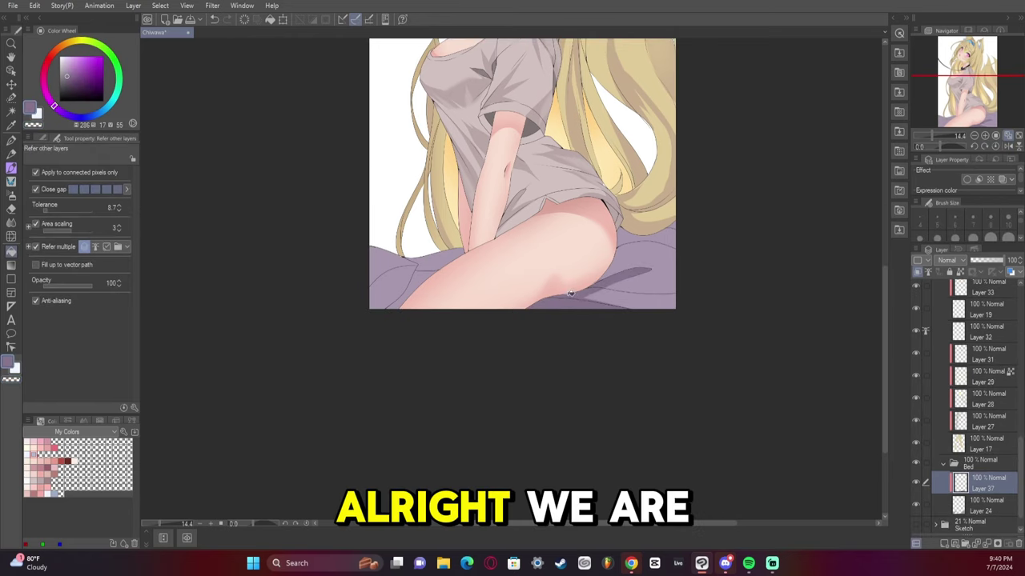
pyautogui.press('p')
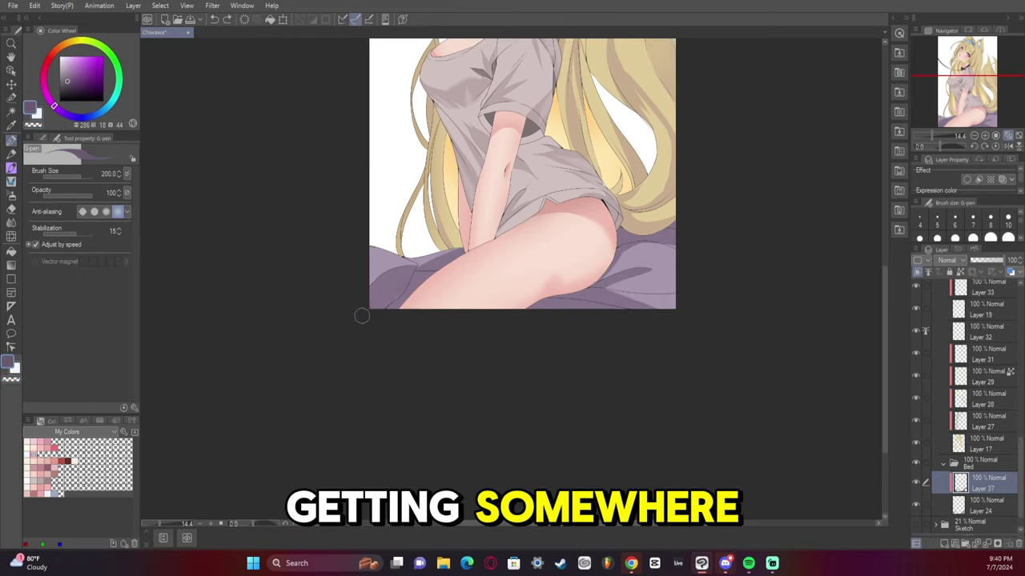
pyautogui.hotkey('ctrl', '0')
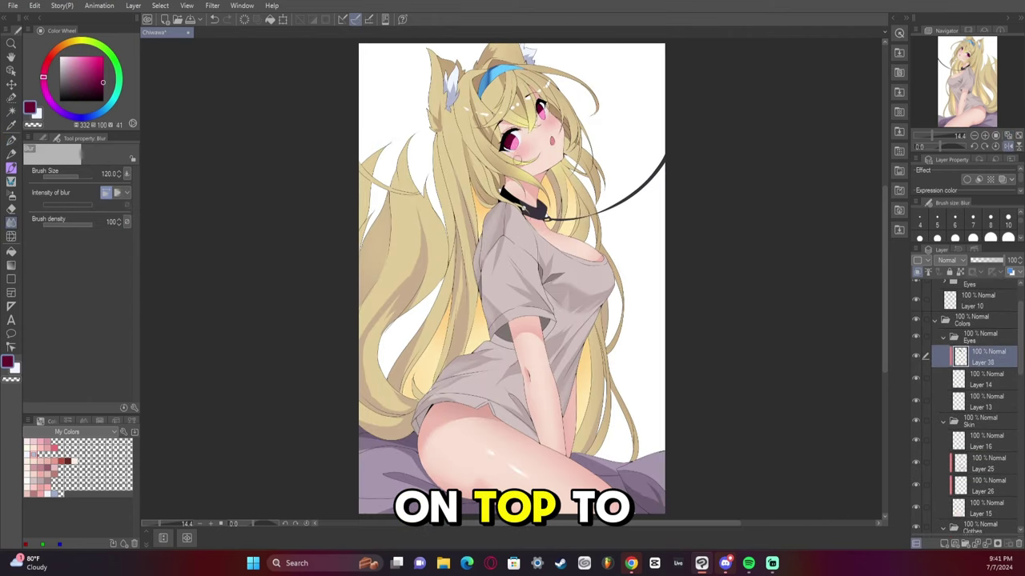
# Add white highlights to the eyes on Layer 40 with a size 100 G-pen and add tan hair shading on clipped Layer 41
pyautogui.press('p')
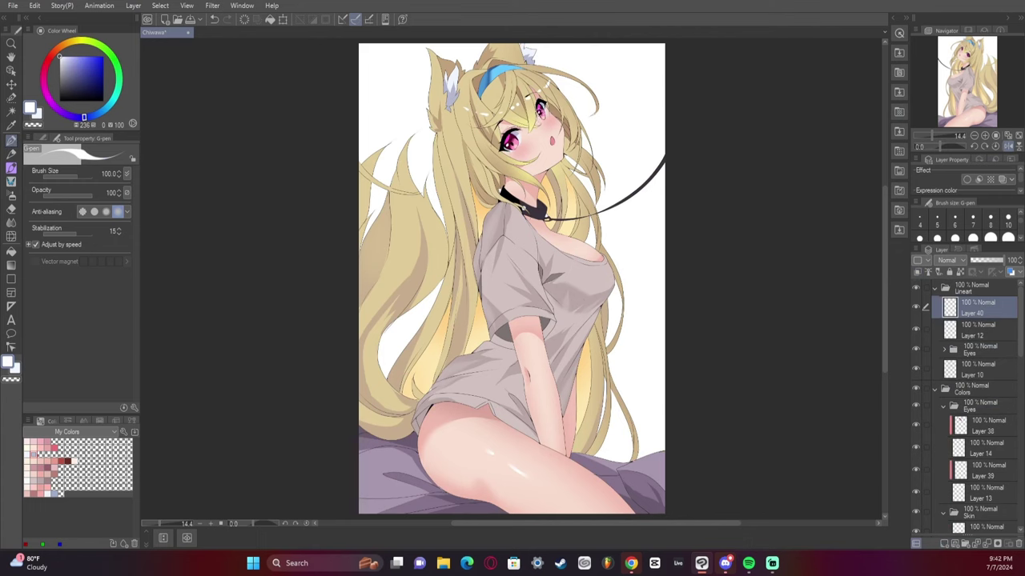
pyautogui.keyDown('ctrl'); pyautogui.keyDown('shift'); pyautogui.click(446, 163); pyautogui.keyUp('shift'); pyautogui.keyUp('ctrl')
pyautogui.keyDown('alt'); pyautogui.click(446, 163); pyautogui.keyUp('alt')
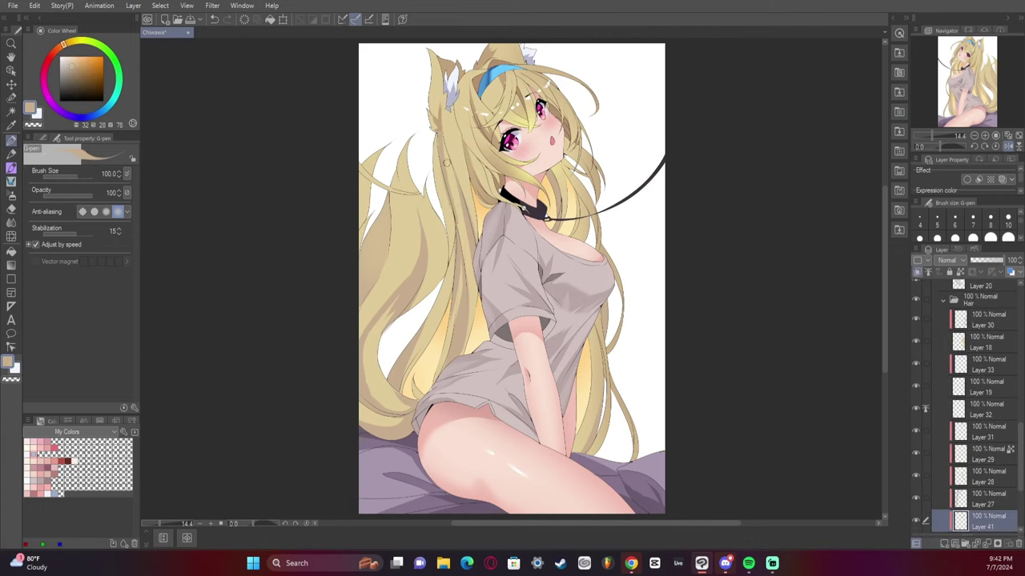
pyautogui.press('h')
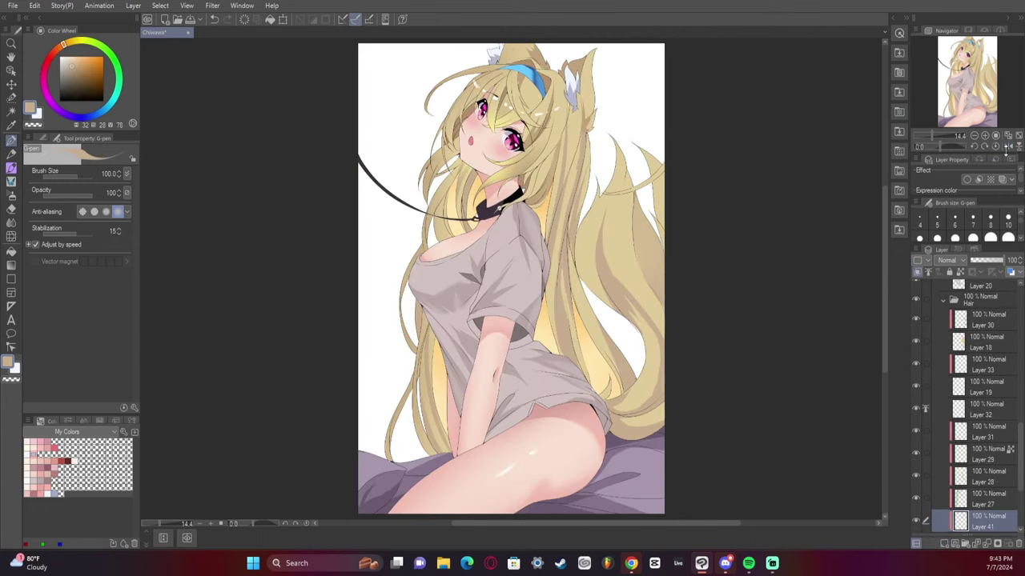
# Tint the line art with a darkened Colors 2 copy clipped above Layer 10, adjusting its hue, saturation and luminosity
pyautogui.scroll(5, 977, 390)
pyautogui.click(979, 366)
pyautogui.click(212, 6)
pyautogui.hotkey('ctrl', 'u')
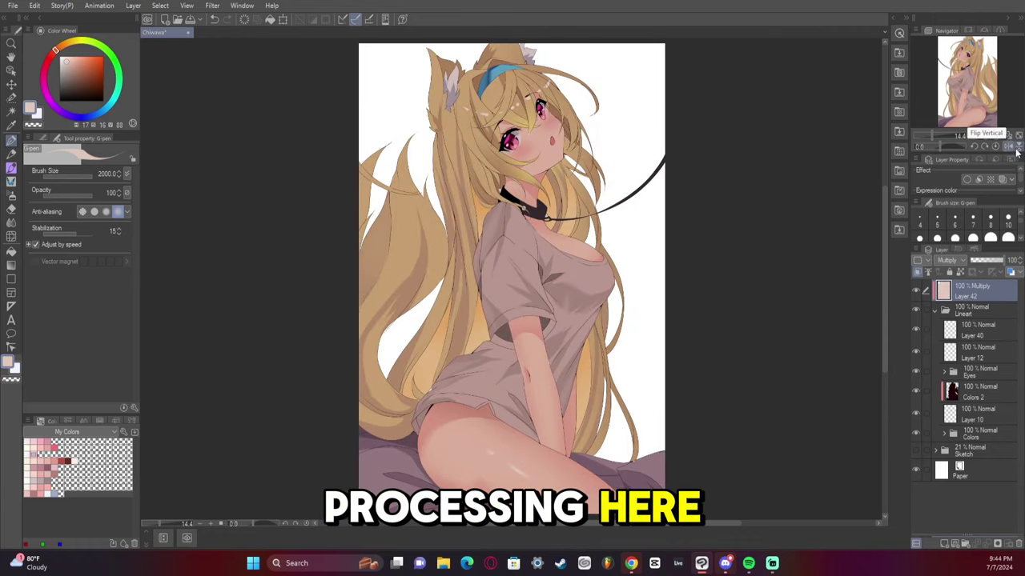
# Clear lit areas from the pale pink Multiply Layer 42 over the bangs, inner hair and stray strand, using transparent color
pyautogui.press('g')
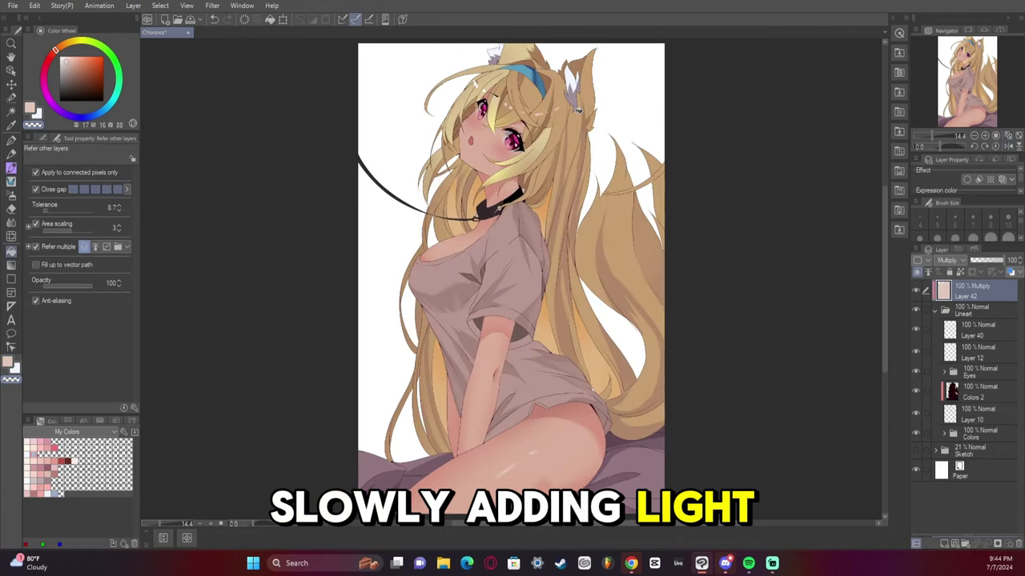
pyautogui.press('p')
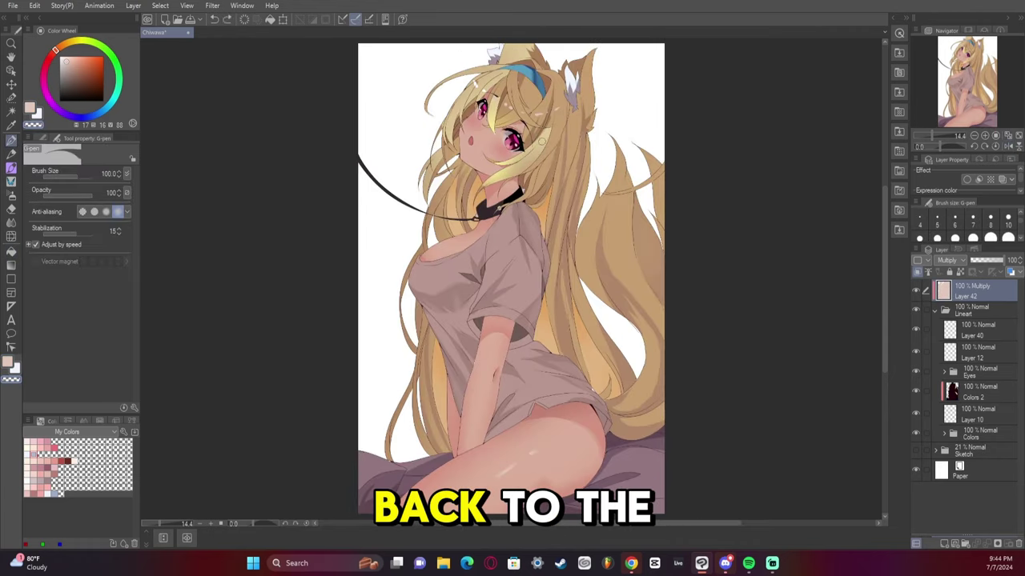
pyautogui.press('g')
pyautogui.press('p')
pyautogui.press('g')
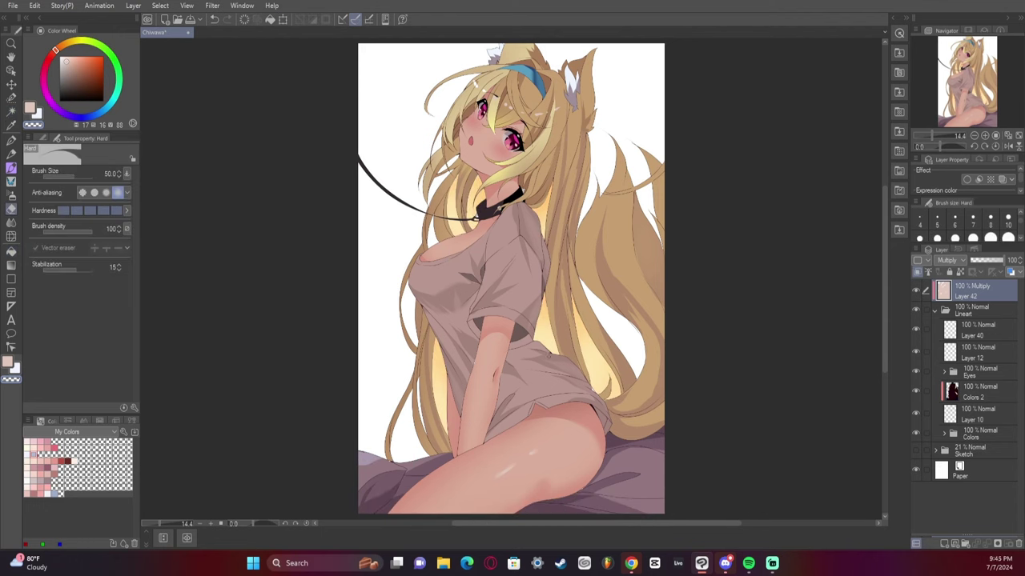
pyautogui.press('g')
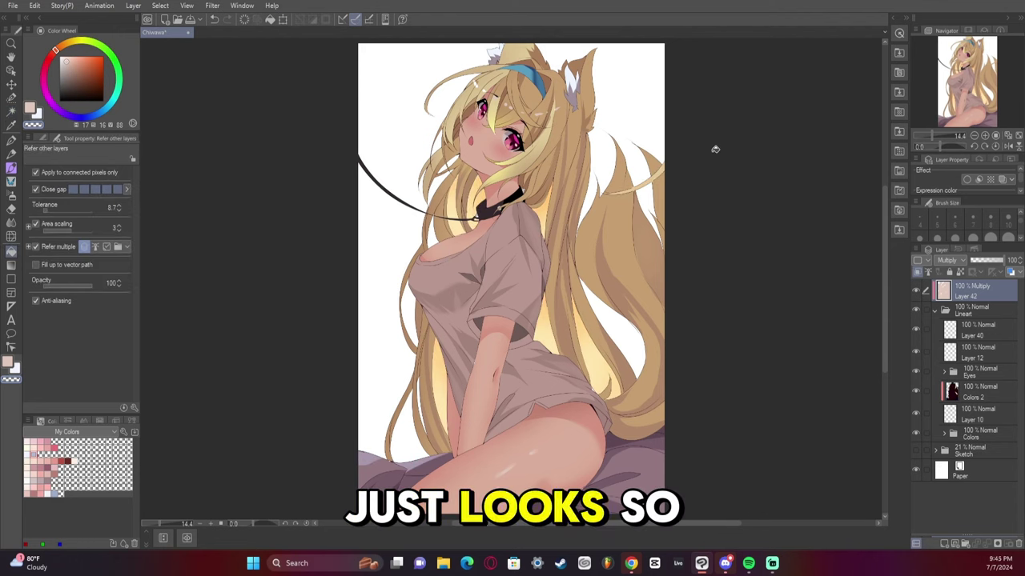
# Draw thin loose hair strands in tan with a size 40 G-pen on Layer 43 behind the artwork and Layer 44 above it
pyautogui.press('p')
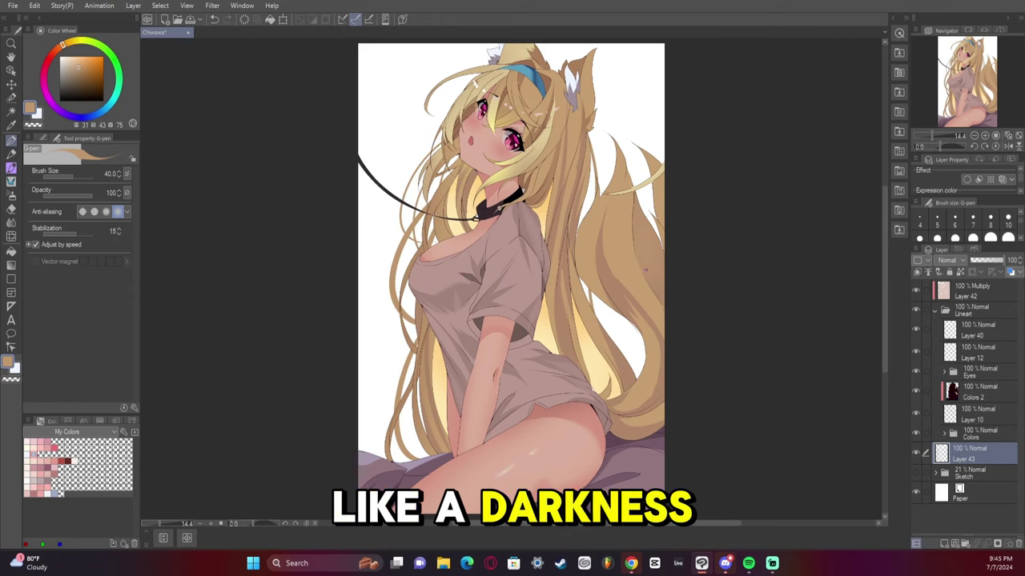
pyautogui.click(991, 498)
pyautogui.scroll(-3, 918, 429)
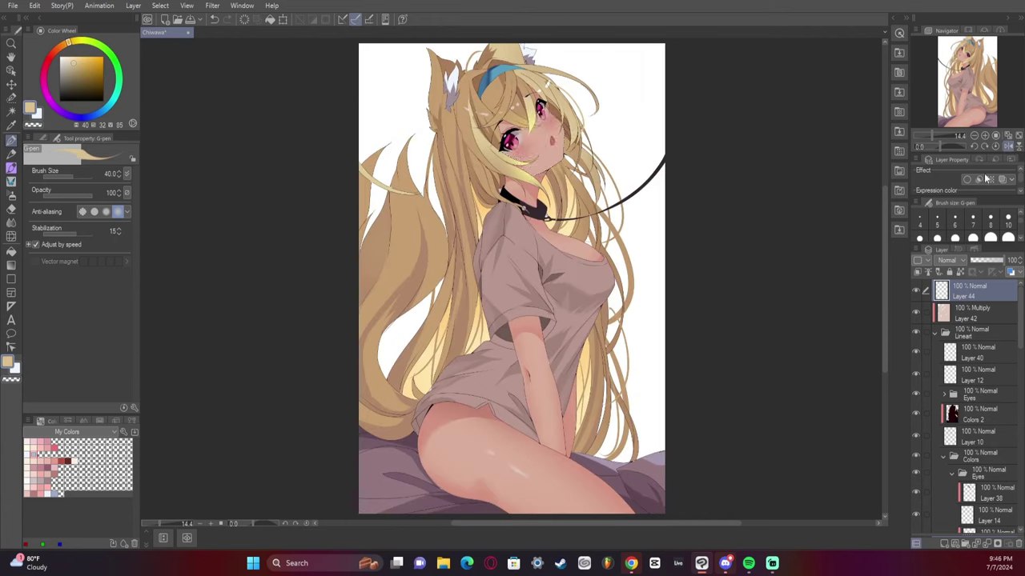
# Set Layer 45 to Add (Glow) and airbrush warm light onto the bangs, headband and inner hair
pyautogui.click(12, 194)
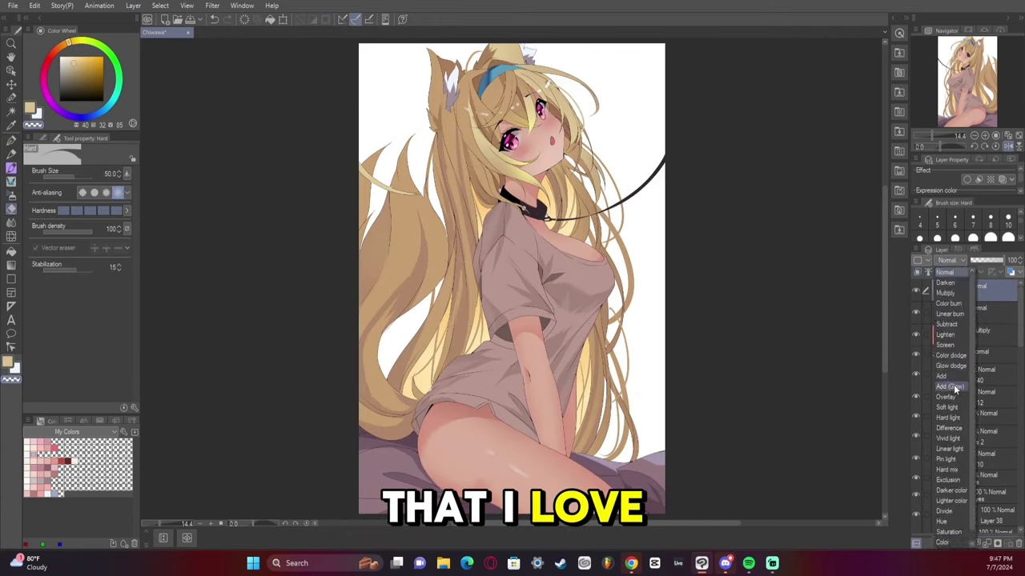
pyautogui.click(951, 387)
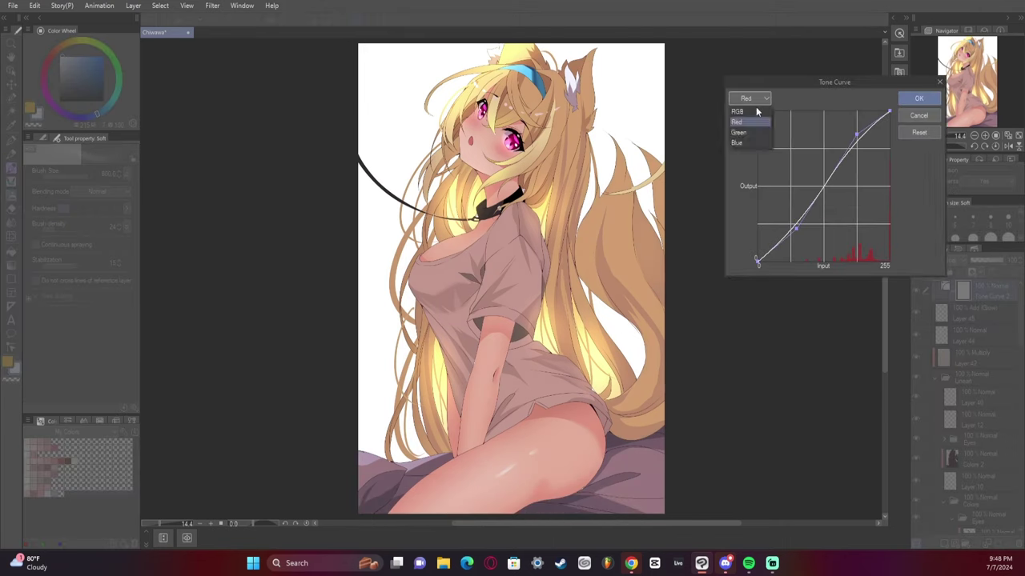
# Shift the shadows toward purple through the Tone Curve's color channels and adjust the Level Correction midtone and black output
pyautogui.click(745, 136)
pyautogui.moveTo(785, 230); pyautogui.dragTo(786, 210)
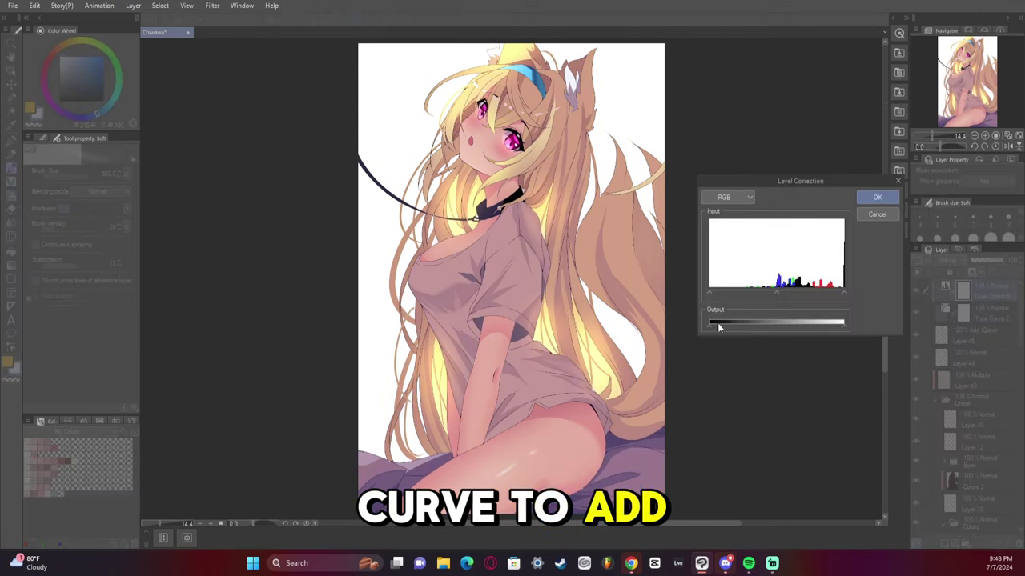
pyautogui.moveTo(777, 291); pyautogui.dragTo(782, 291)
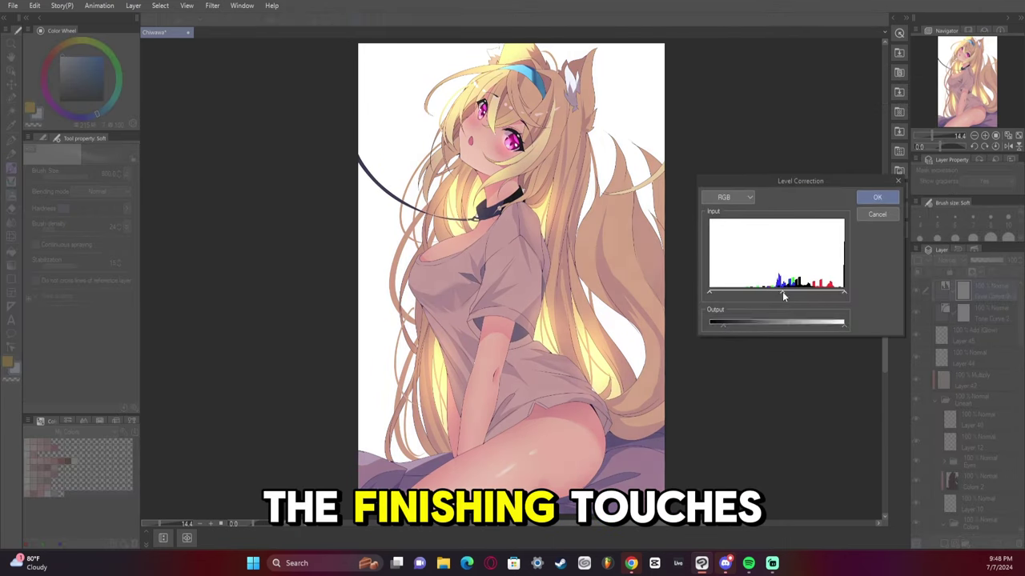
# Scatter small white specks over the hair, tail and leg on Layer 46 with the Droplet airbrush
pyautogui.click(82, 193)
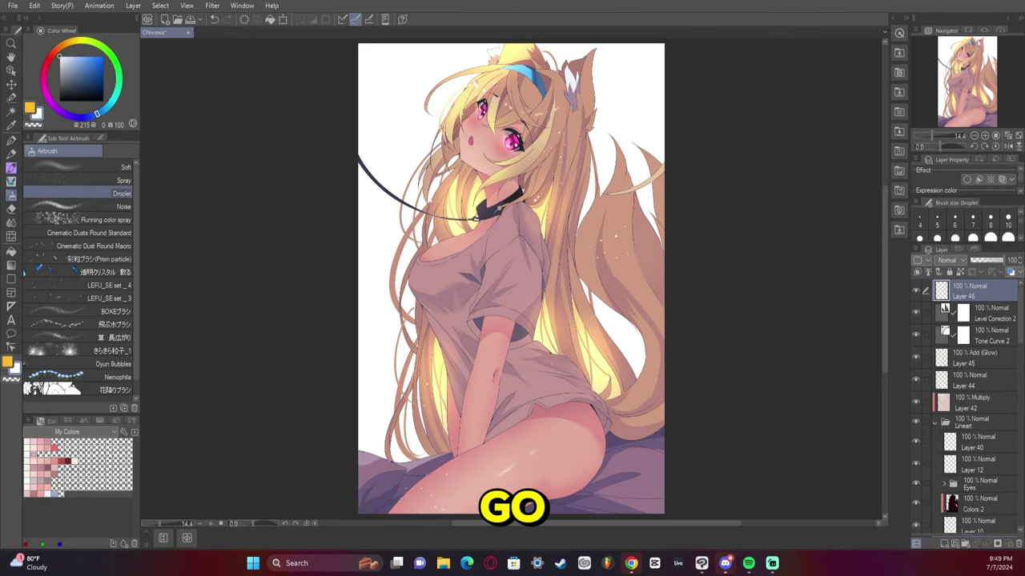
pyautogui.scroll(-3, 972, 373)
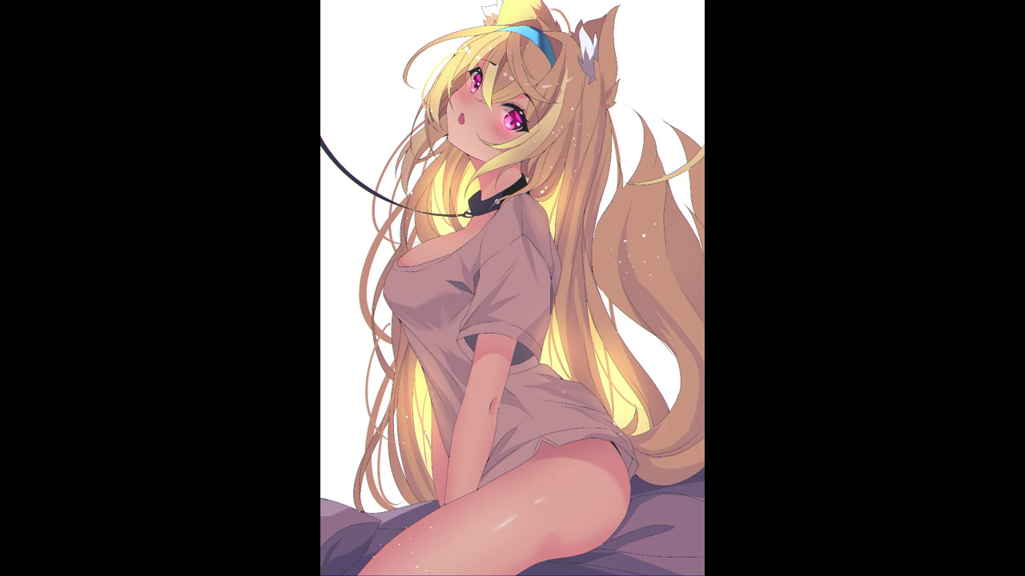